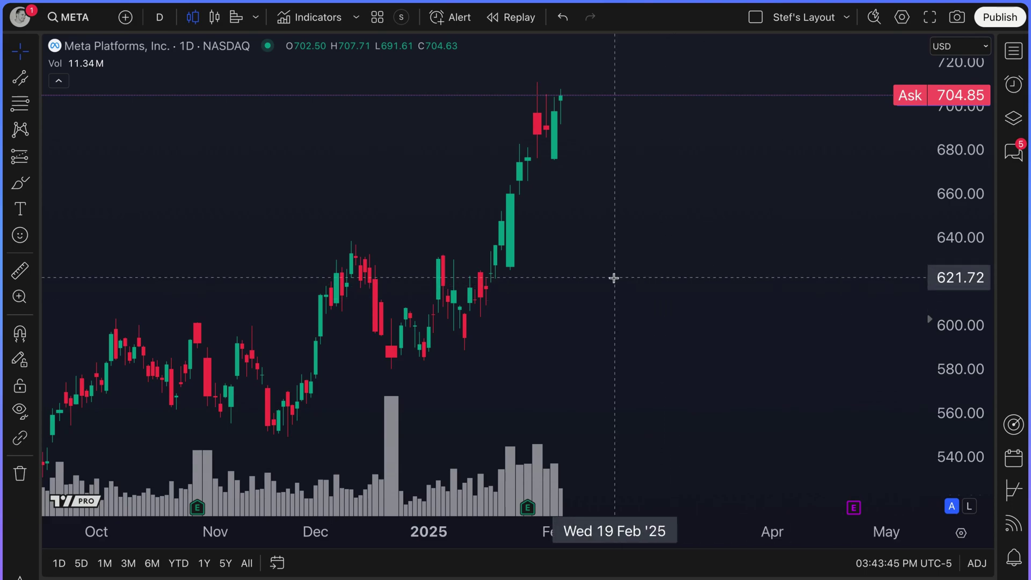
Step: Draw a parallel channel from the 6 Jan 2025 high near 630 to the 30 Jan high near 712, its lower line starting near 564
left_click_drag(502, 333, 530, 334)
left_click(34, 85)
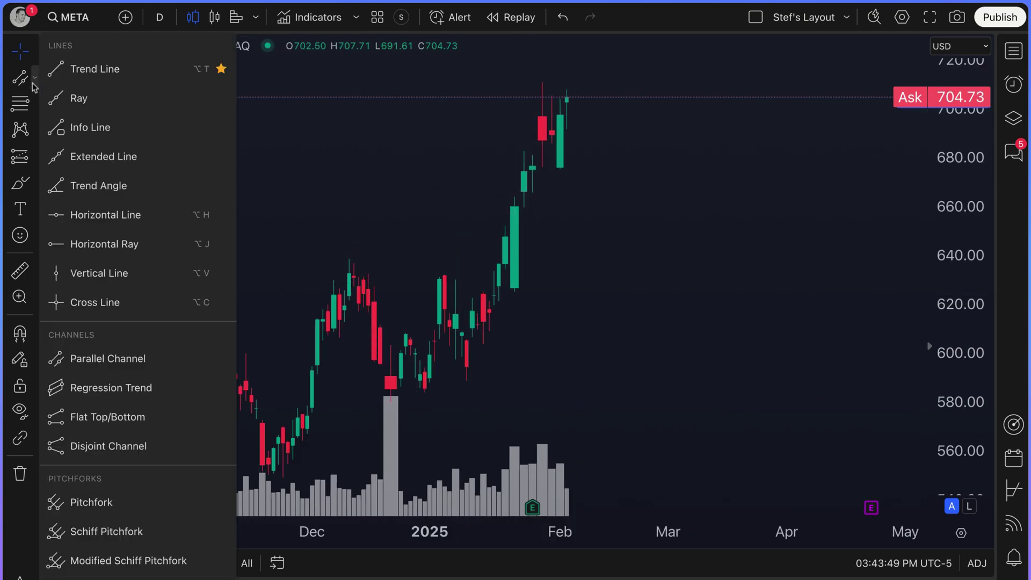
left_click(107, 361)
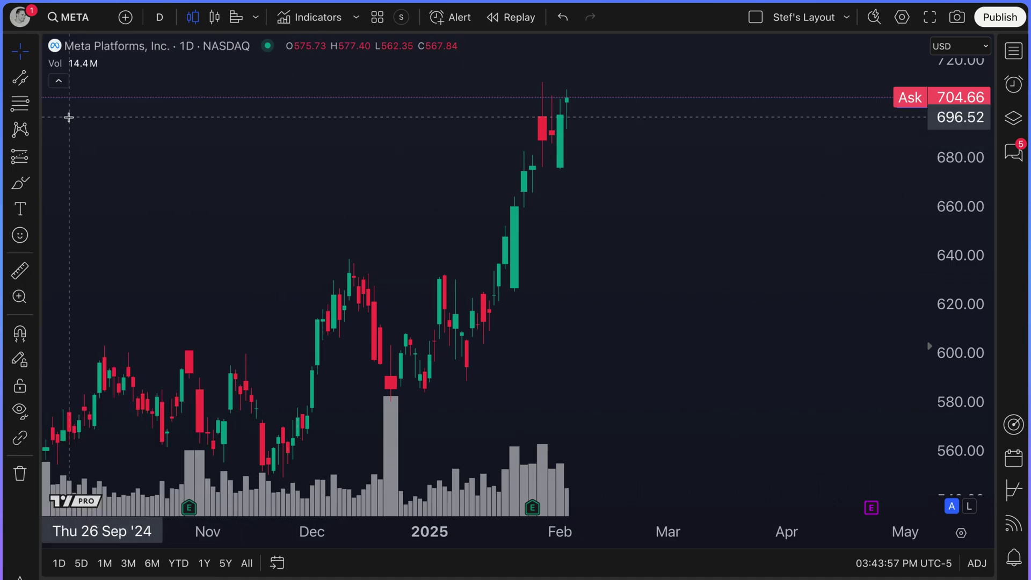
left_click(37, 77)
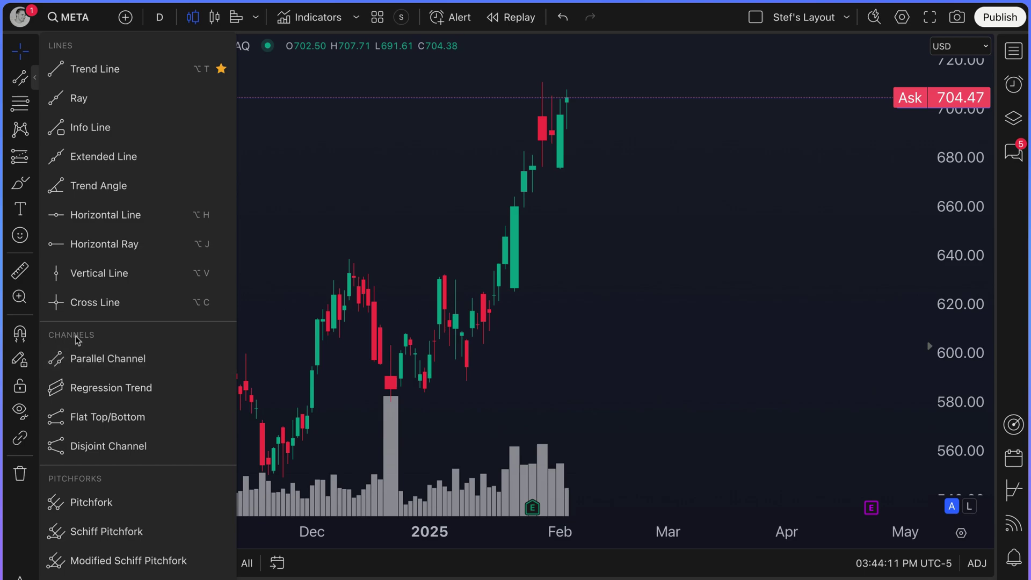
left_click(86, 363)
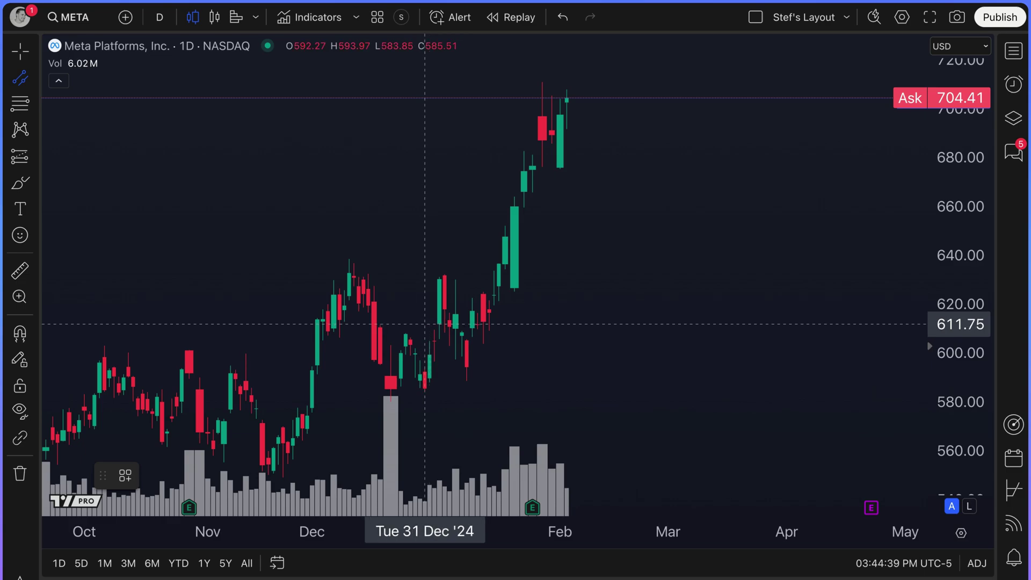
scroll(425, 323, "up", 2)
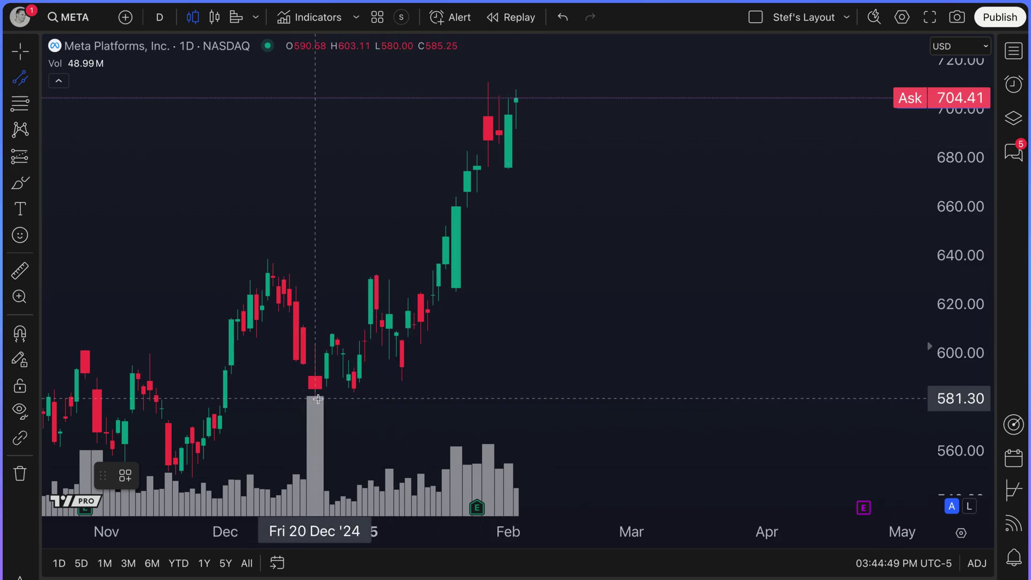
scroll(384, 347, "up", 1)
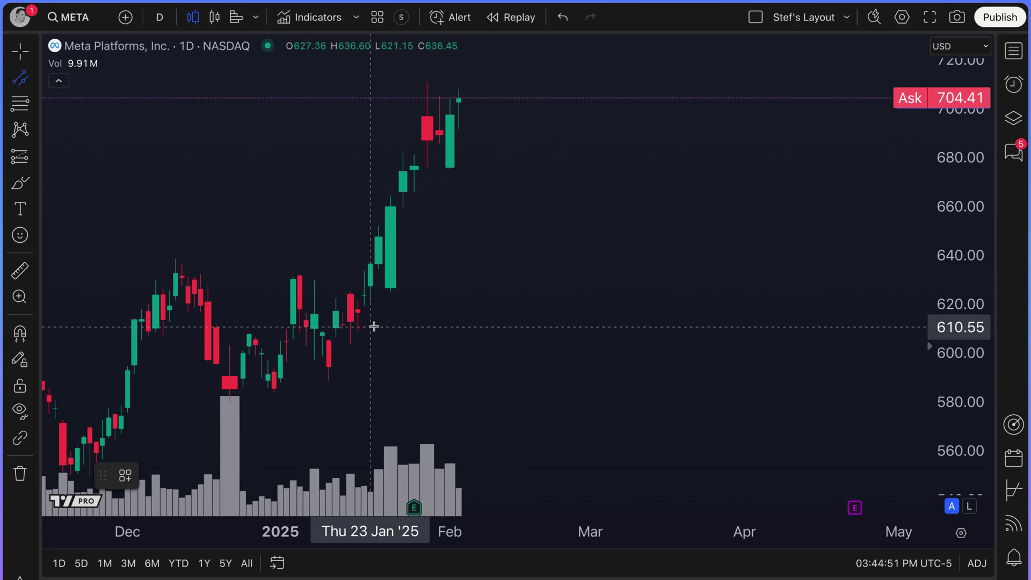
left_click(296, 277)
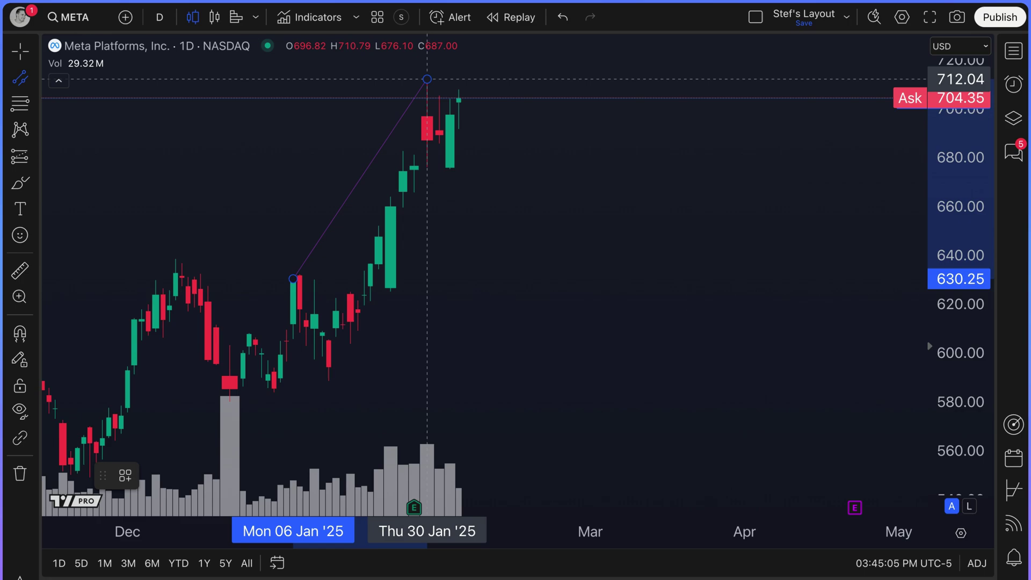
left_click(427, 79)
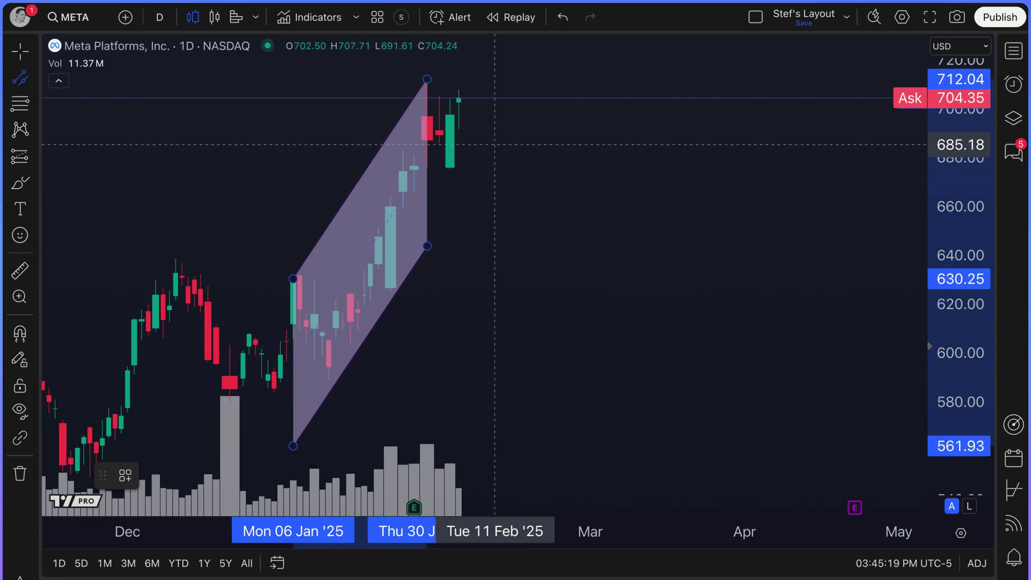
left_click(495, 140)
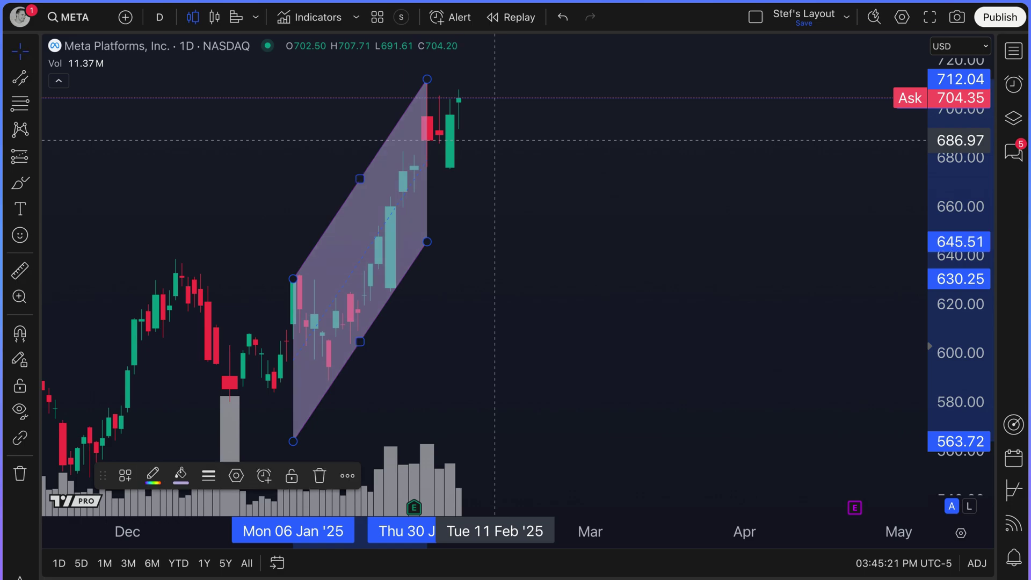
left_click(520, 213)
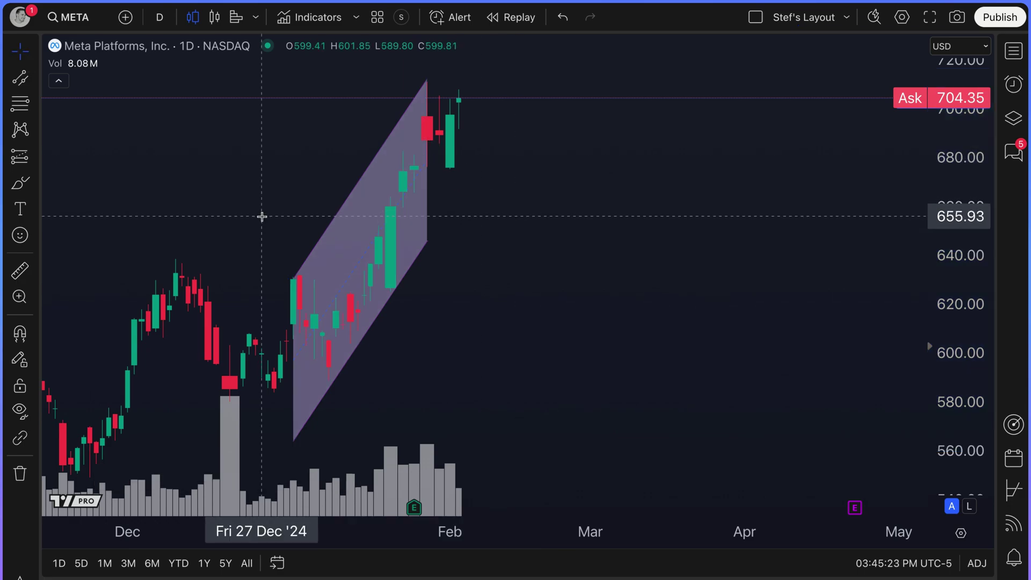
Step: Circle the price's touch points on both channel lines with the Brush, trace the swings between them, and undo all the marks
left_click(20, 183)
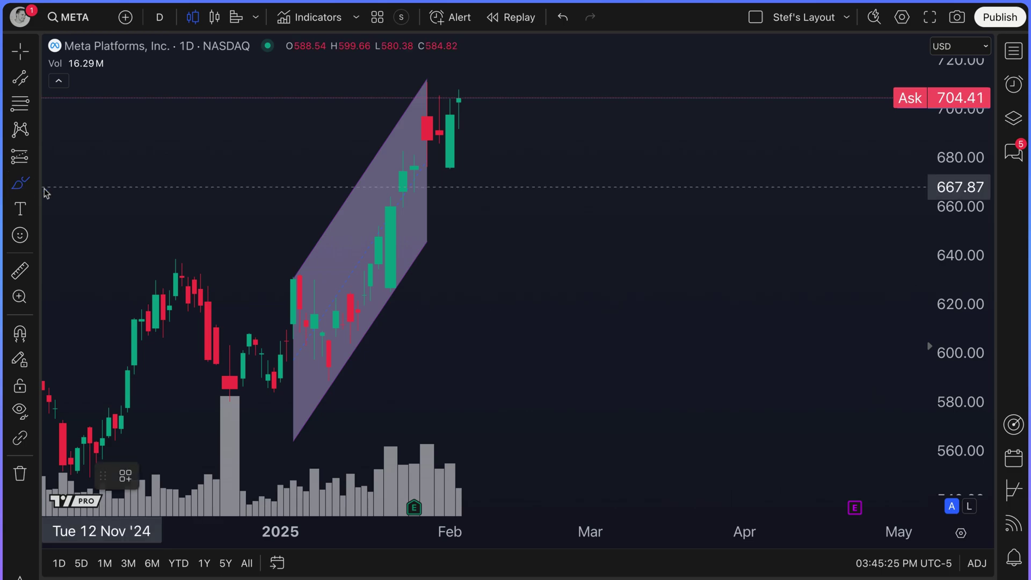
left_click_drag(297, 265, 314, 286)
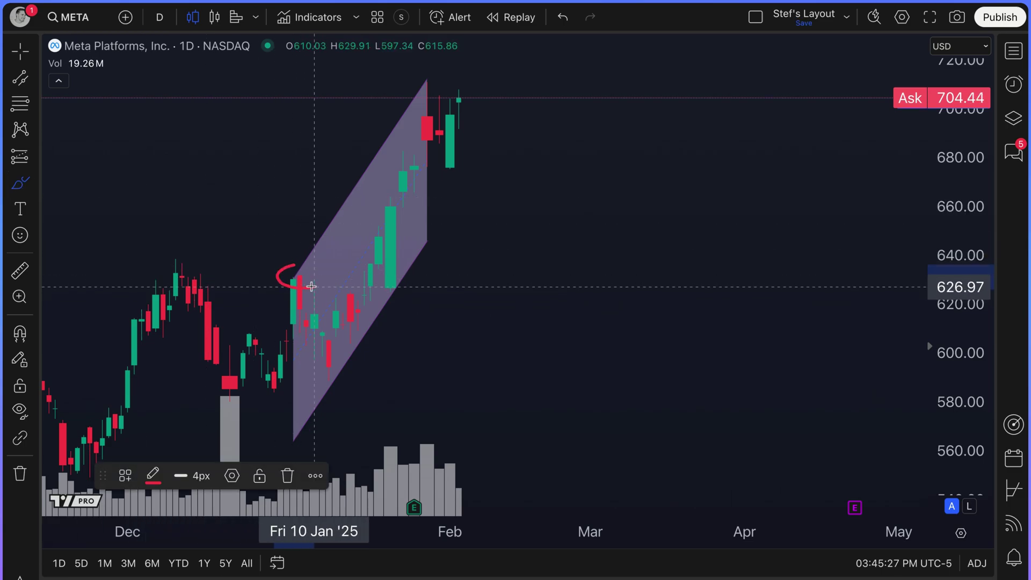
mouse_move(426, 78)
left_mouse_down()
mouse_move(402, 89)
mouse_move(426, 75)
left_mouse_up()
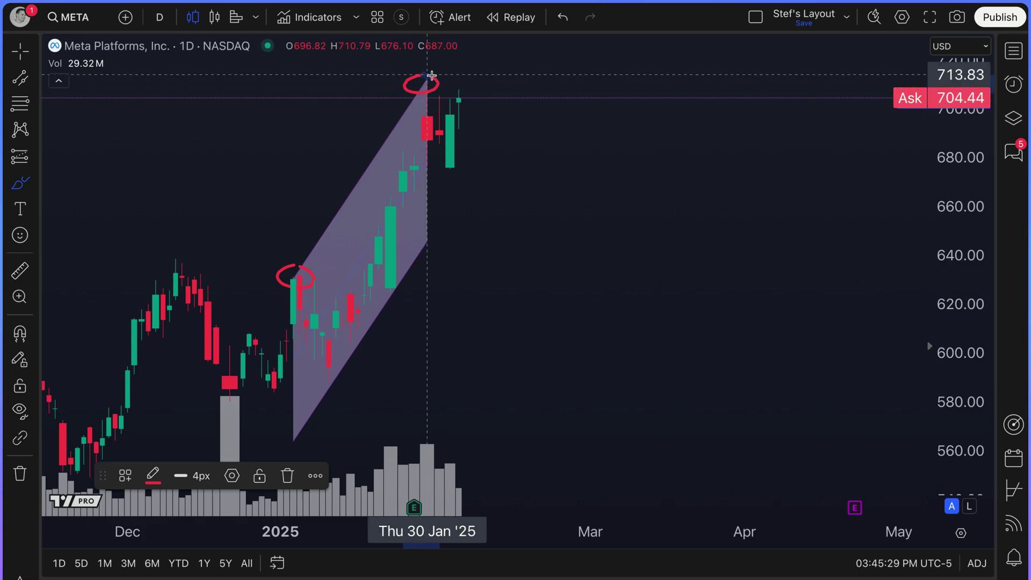
mouse_move(398, 284)
left_mouse_down()
mouse_move(391, 304)
mouse_move(394, 292)
left_mouse_up()
mouse_move(331, 373)
left_mouse_down()
mouse_move(331, 392)
mouse_move(320, 371)
left_mouse_up()
mouse_move(305, 296)
left_mouse_down()
mouse_move(360, 211)
mouse_move(407, 237)
mouse_move(416, 167)
left_mouse_up()
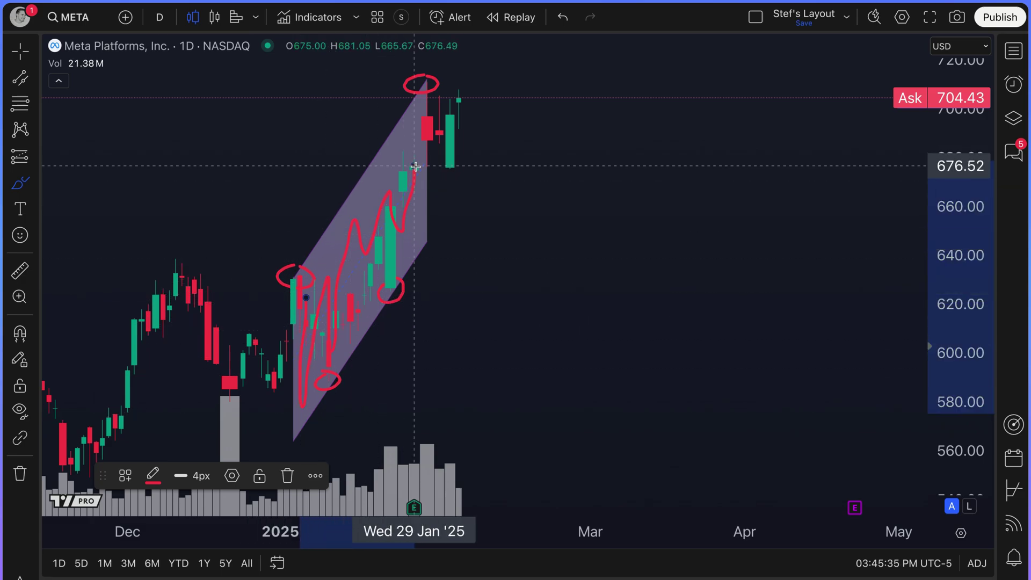
key("ctrl+z")
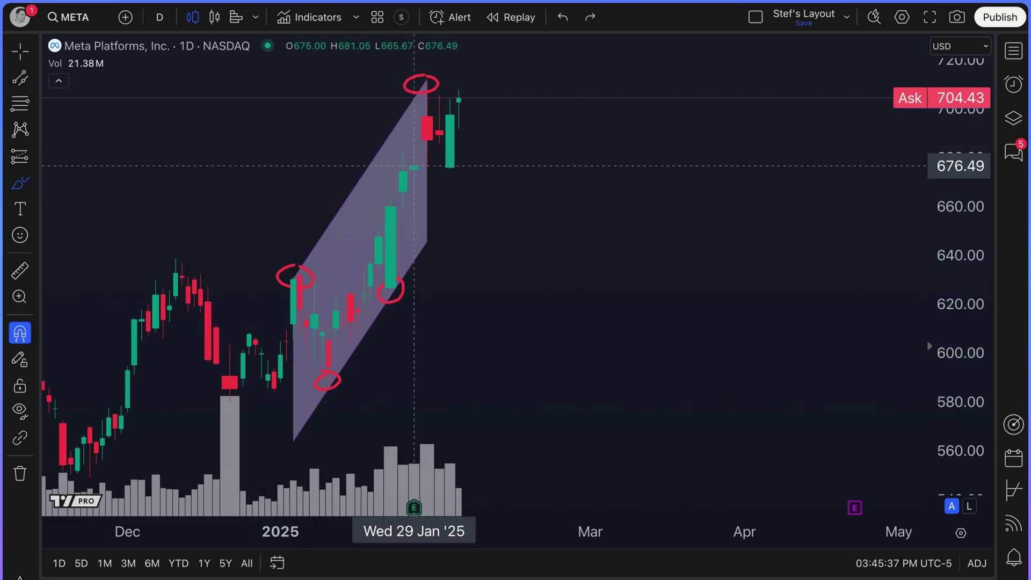
key("ctrl+z")
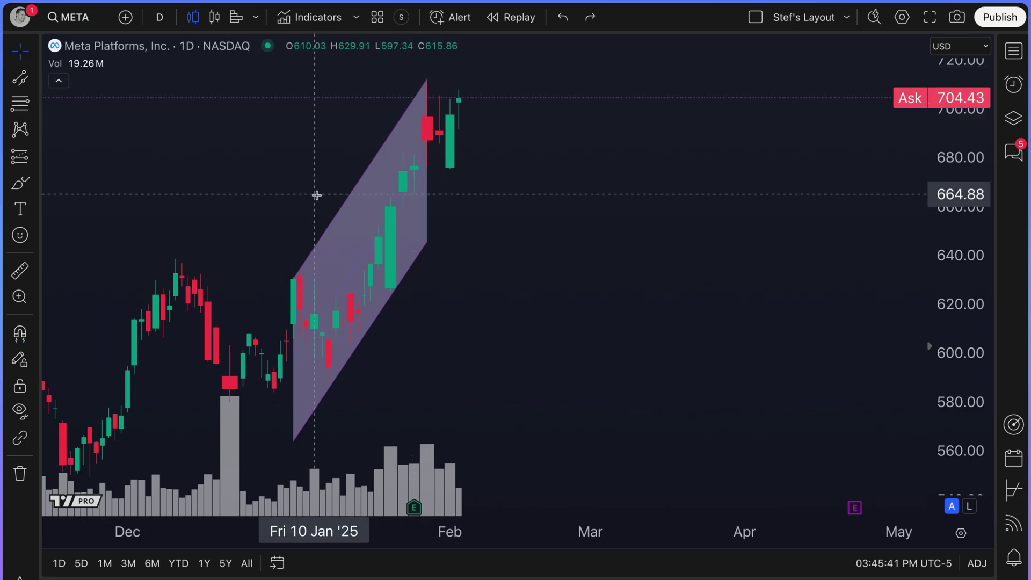
Step: Extend the channel's end along its slope to 5 Feb 2025, with the lower line ending near 669
left_click(433, 230)
left_click_drag(434, 234, 470, 191)
left_click(523, 240)
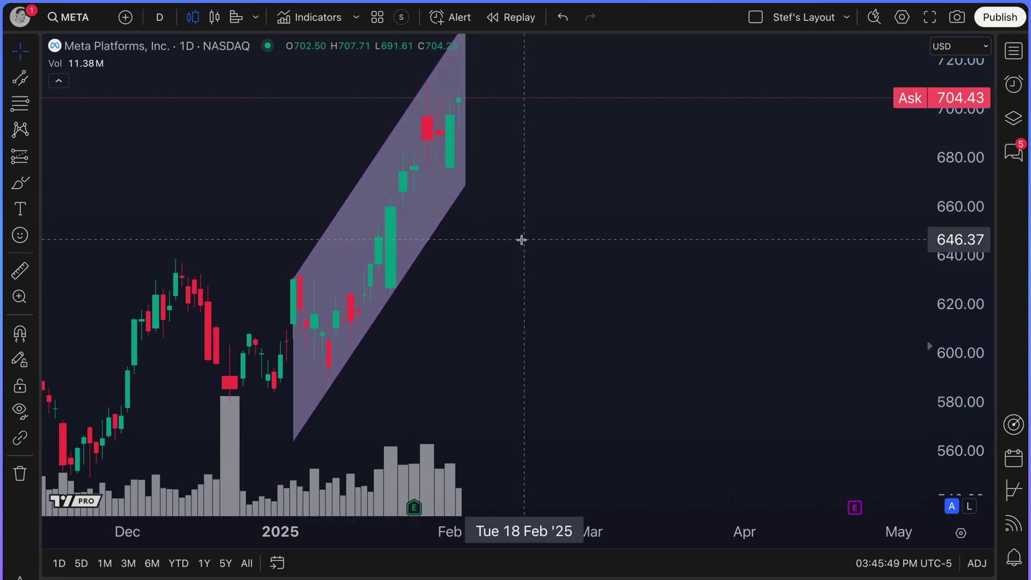
Step: Sketch a wavy path from the latest candle with the Brush, undo it, circle that candle, and undo the circle
left_click(19, 183)
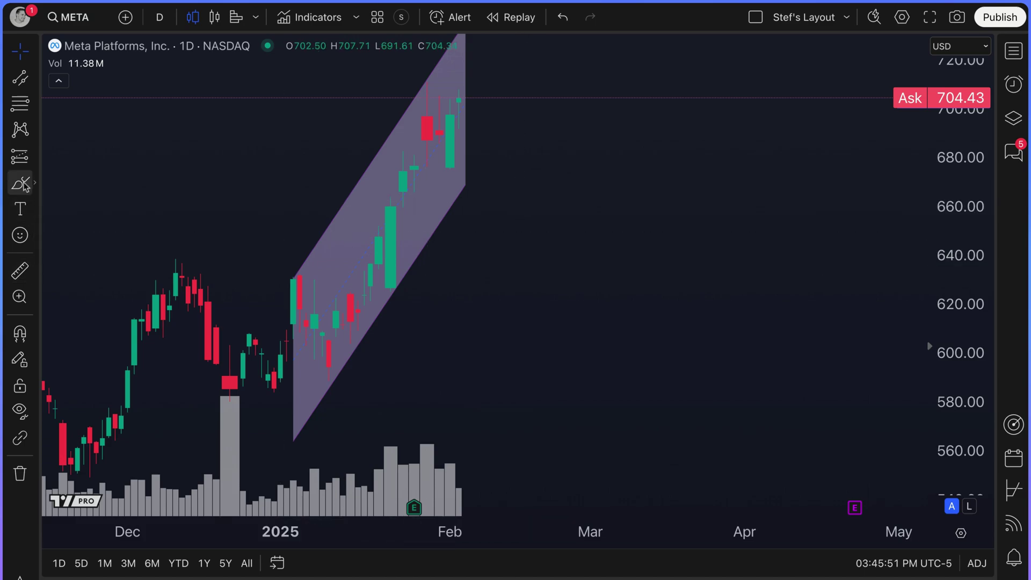
mouse_move(460, 108)
left_mouse_down()
mouse_move(474, 92)
mouse_move(509, 88)
left_mouse_up()
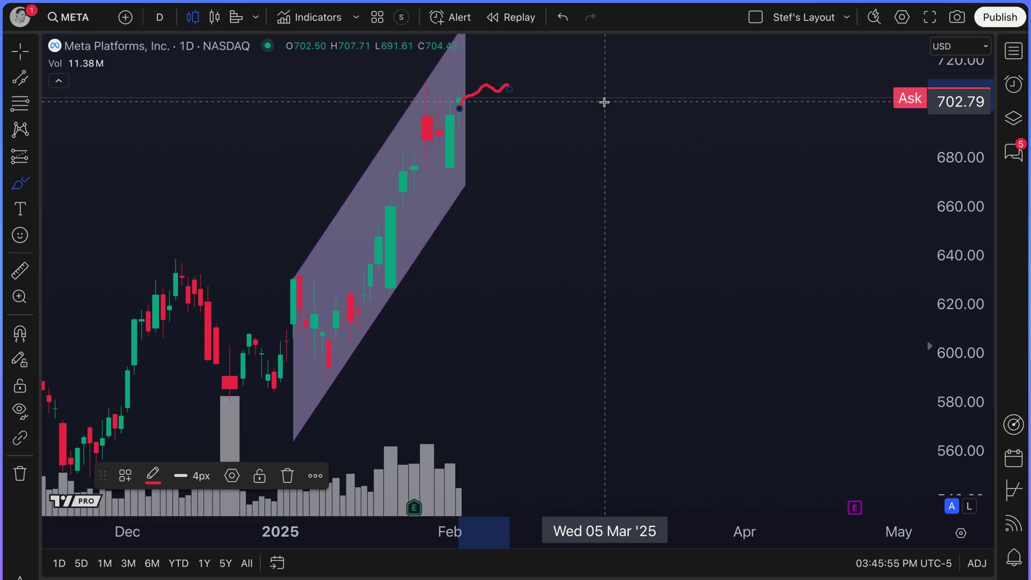
key("ctrl+z")
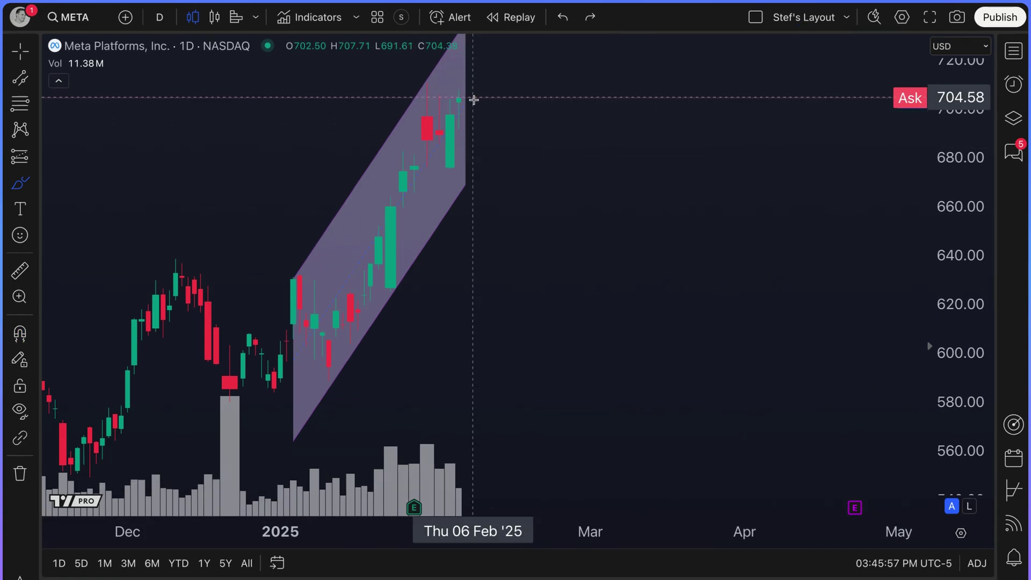
mouse_move(463, 90)
left_mouse_down()
mouse_move(450, 123)
mouse_move(473, 115)
left_mouse_up()
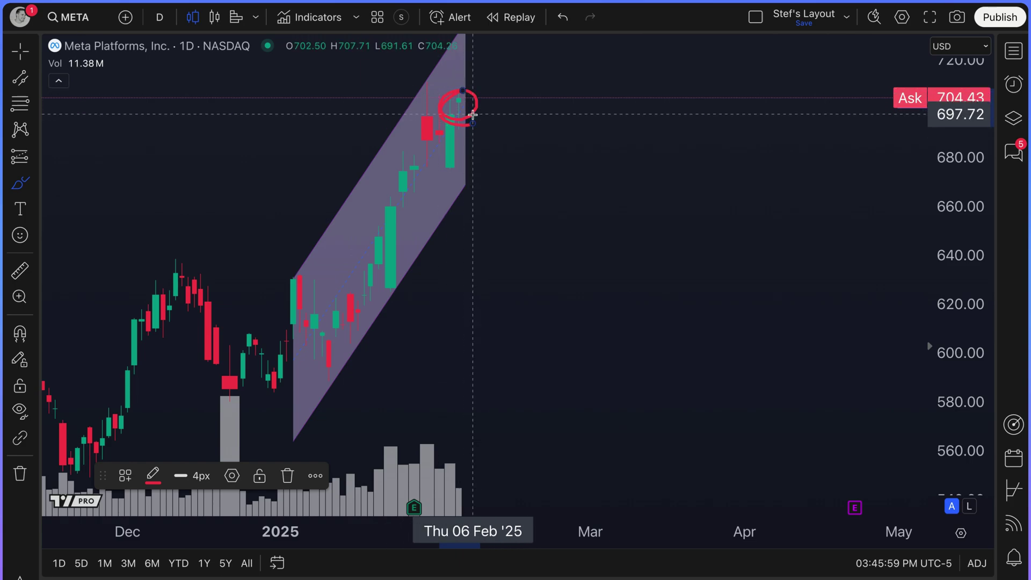
key("ctrl+z")
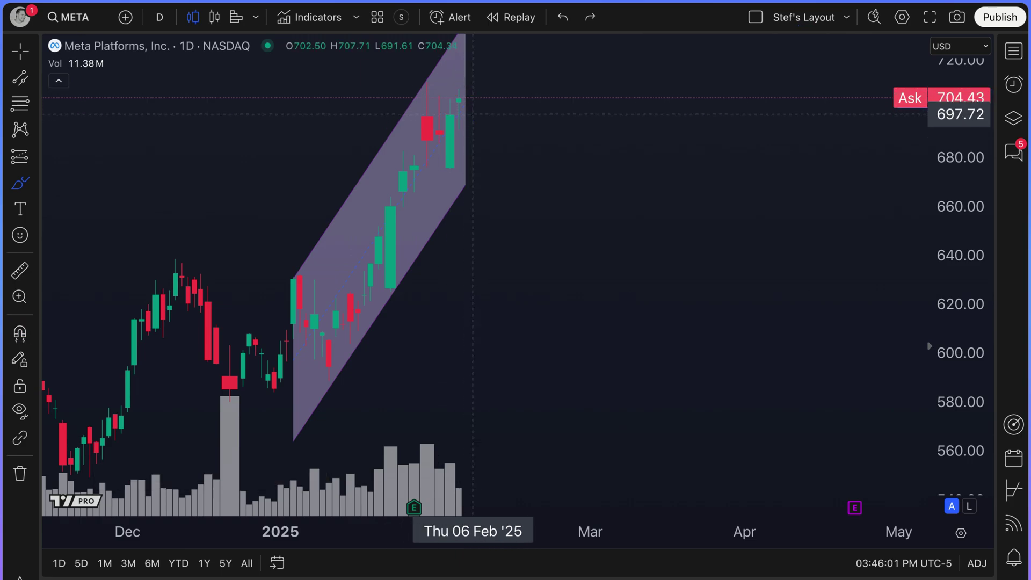
Step: Circle the two upper and two lower channel touch points with the Brush, undo the circles, and return to the cursor
left_click_drag(427, 75, 426, 76)
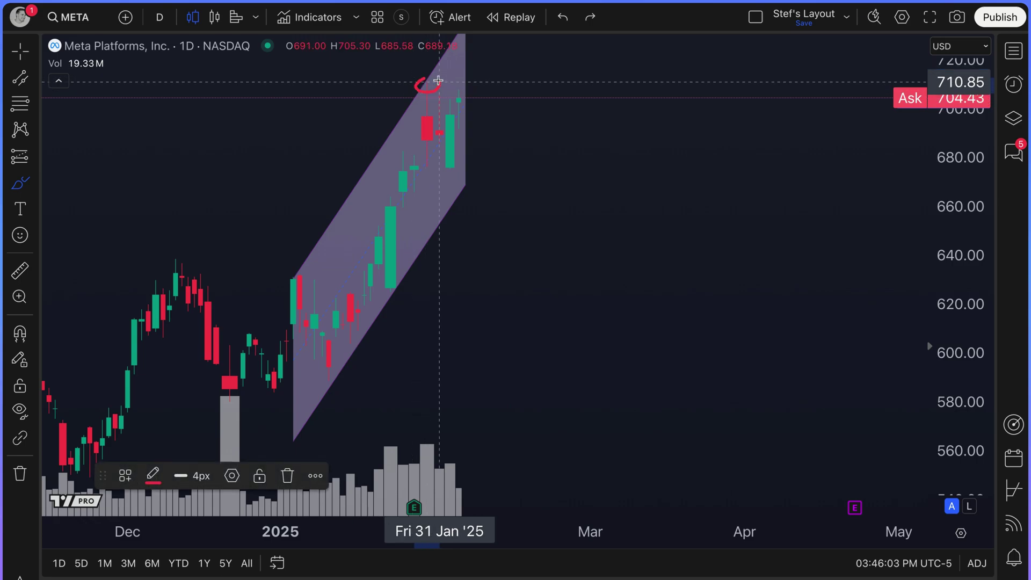
mouse_move(295, 268)
left_mouse_down()
mouse_move(285, 273)
mouse_move(302, 276)
left_mouse_up()
left_click_drag(328, 372, 342, 373)
mouse_move(388, 291)
left_mouse_down()
mouse_move(379, 304)
mouse_move(391, 278)
left_mouse_up()
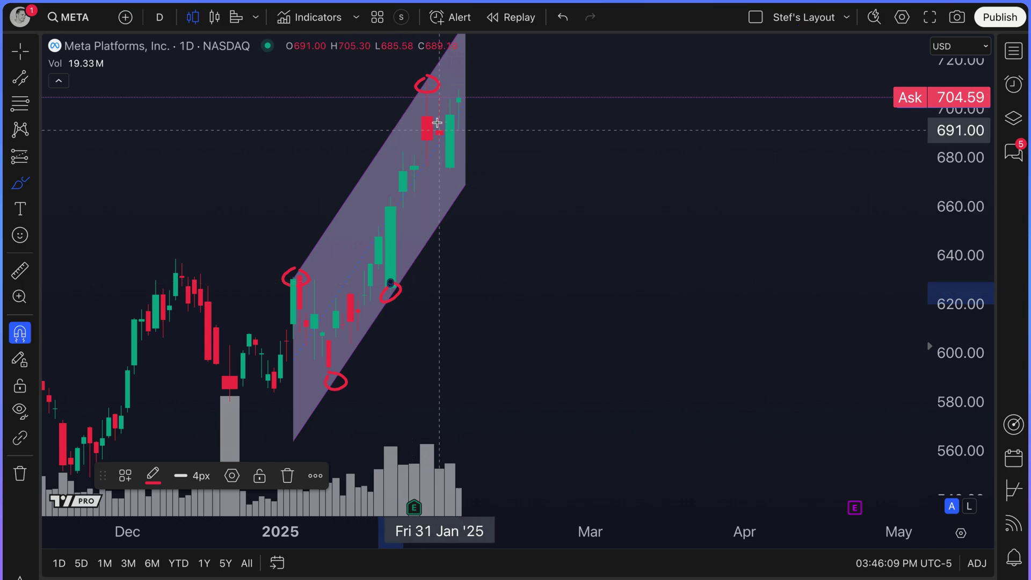
key("ctrl+z")
key("ctrl+z")
key("ctrl+z")
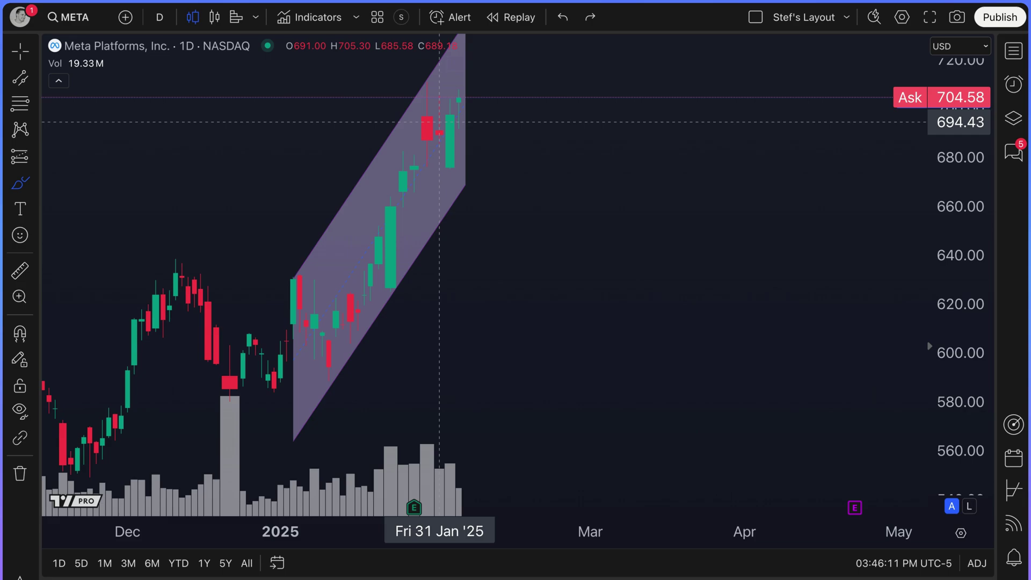
left_click(20, 51)
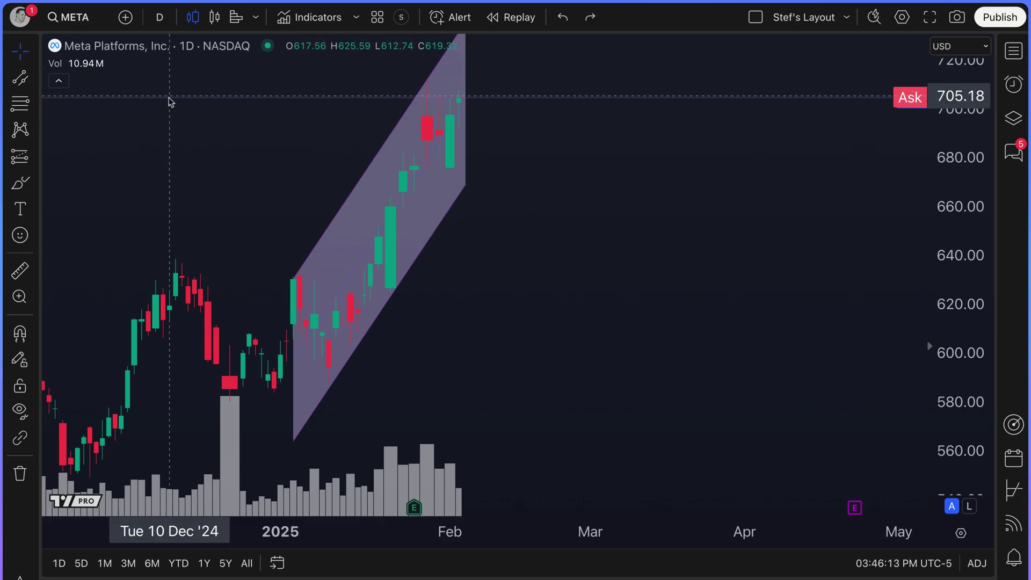
Step: Open the parallel channel's style settings and move the dialog clear of the channel
scroll(352, 184, "up", 5)
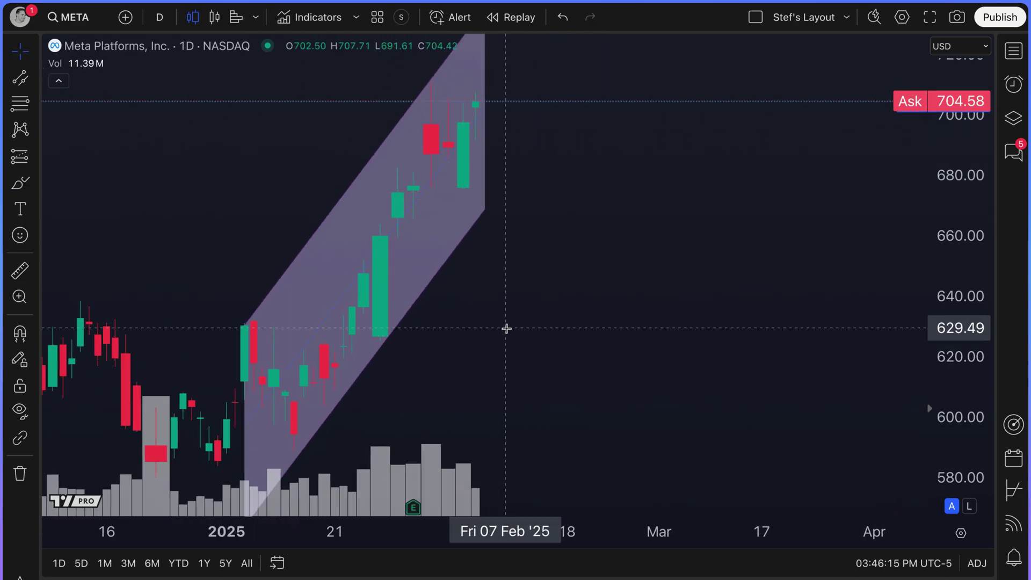
left_click_drag(506, 329, 645, 327)
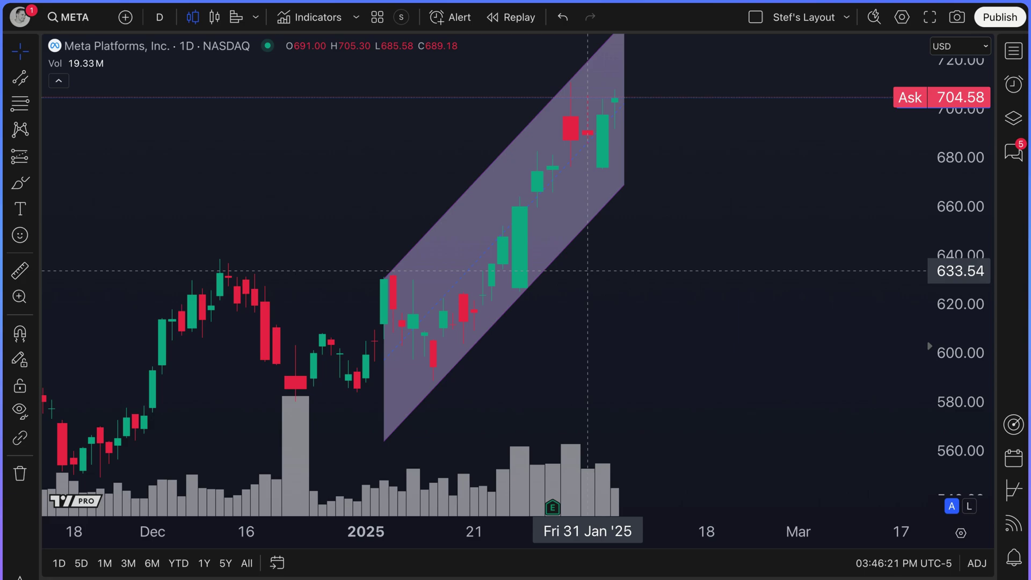
left_click(553, 252)
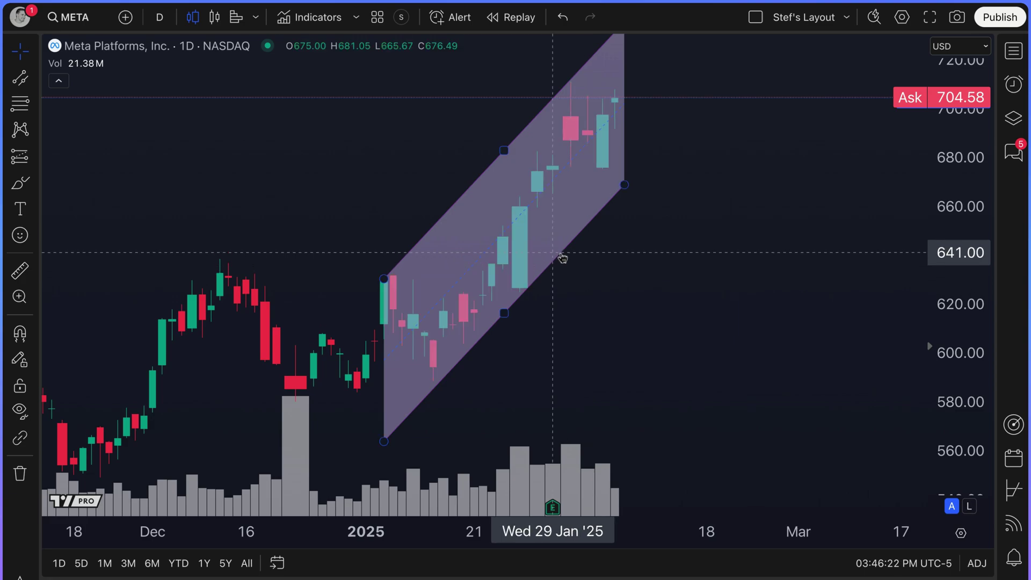
double_click(562, 258)
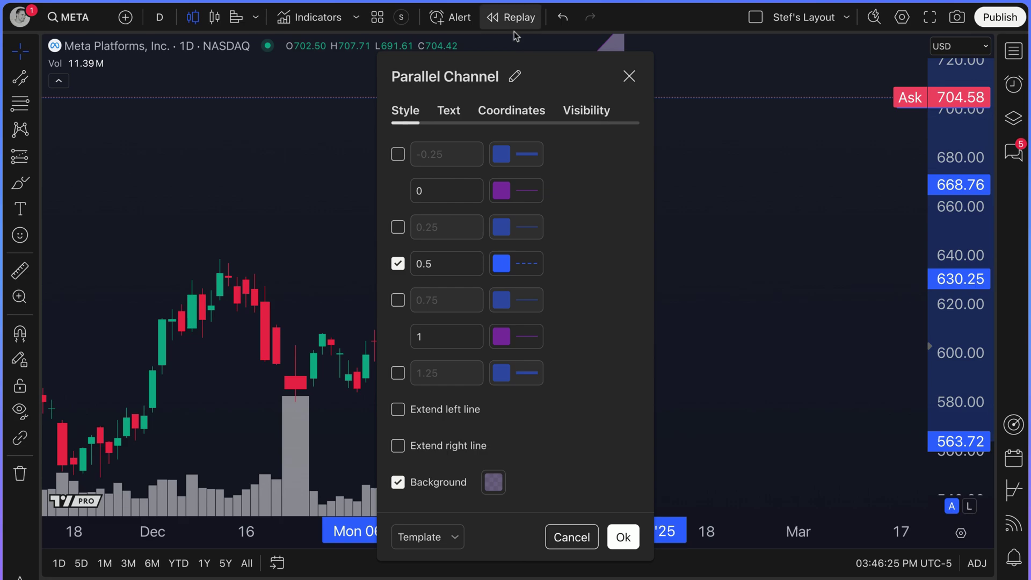
mouse_move(571, 74)
left_mouse_down()
mouse_move(380, 47)
mouse_move(280, 45)
left_mouse_up()
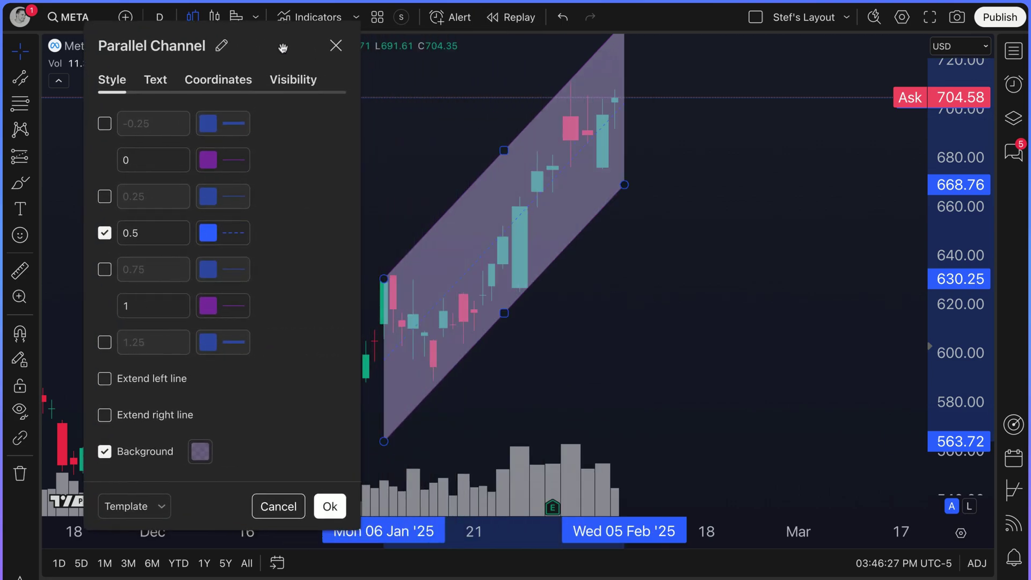
Step: Try extending the channel's left line and then its right line, turning each extension off again
left_click(156, 385)
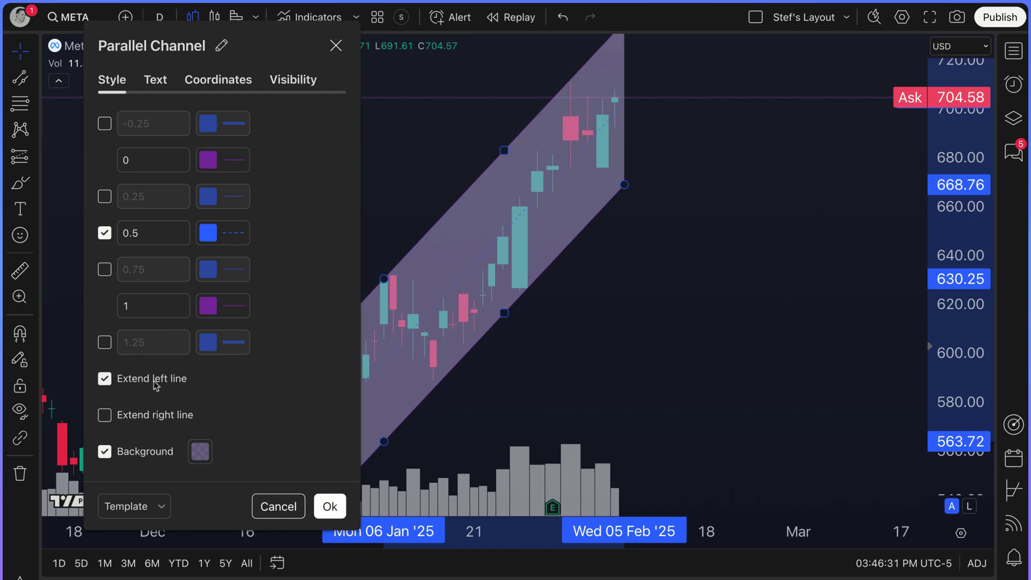
left_click(156, 384)
left_click(173, 416)
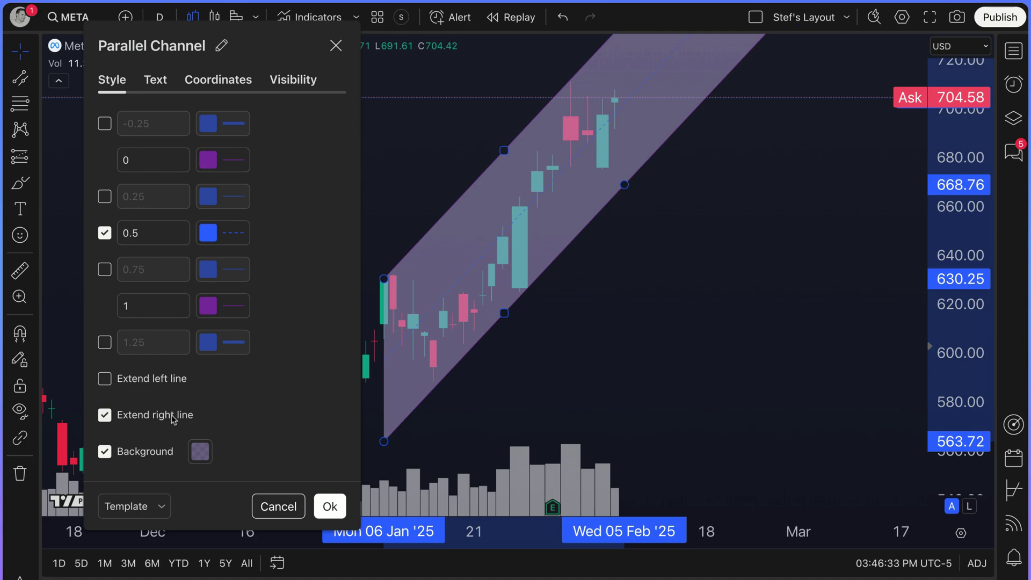
left_click(173, 417)
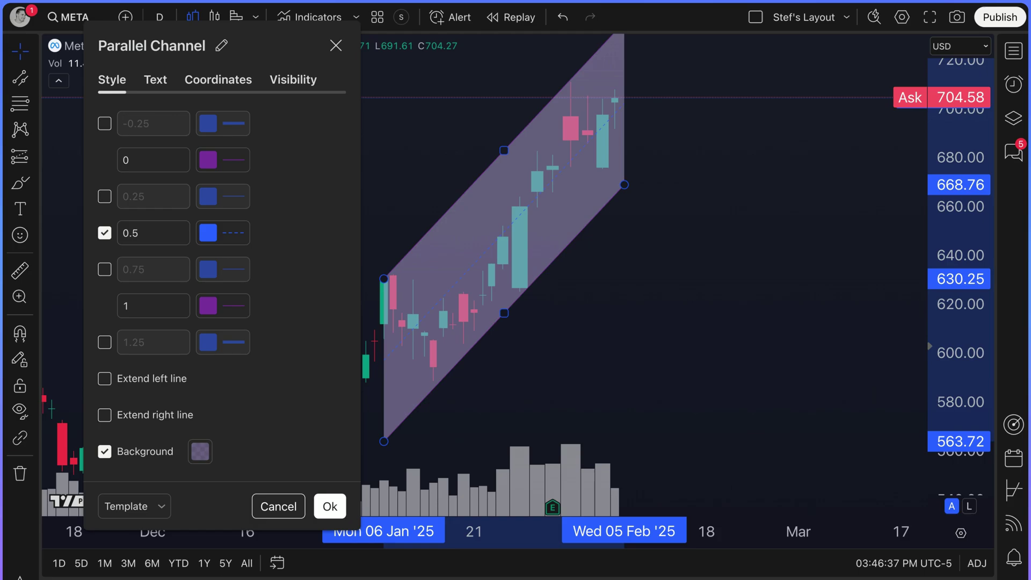
Step: Extend the channel in both directions with the left-line and right-line options, and close its settings
left_click(166, 385)
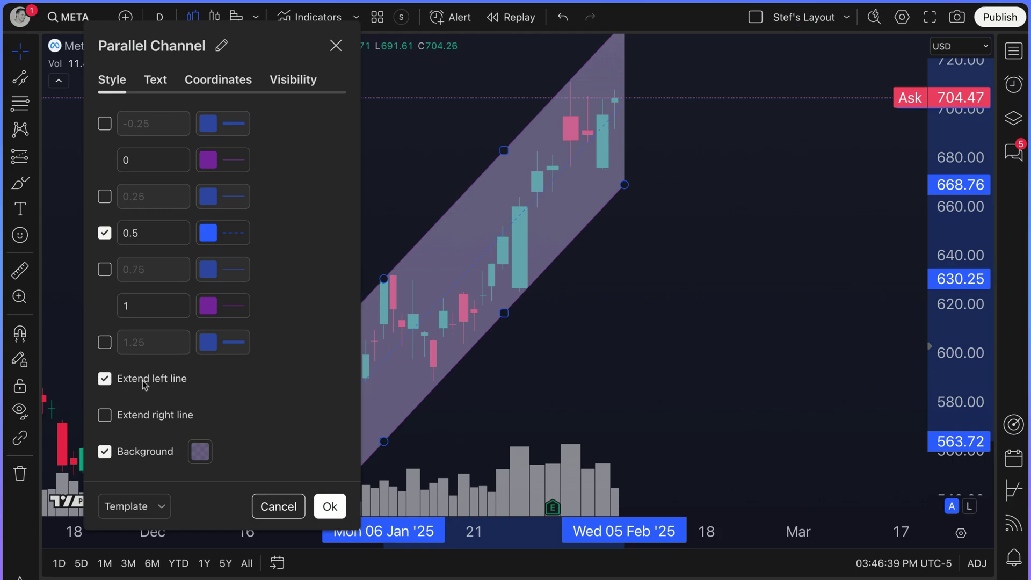
mouse_move(96, 51)
left_mouse_down()
mouse_move(592, 46)
mouse_move(9, 45)
mouse_move(99, 33)
left_mouse_up()
left_click(156, 404)
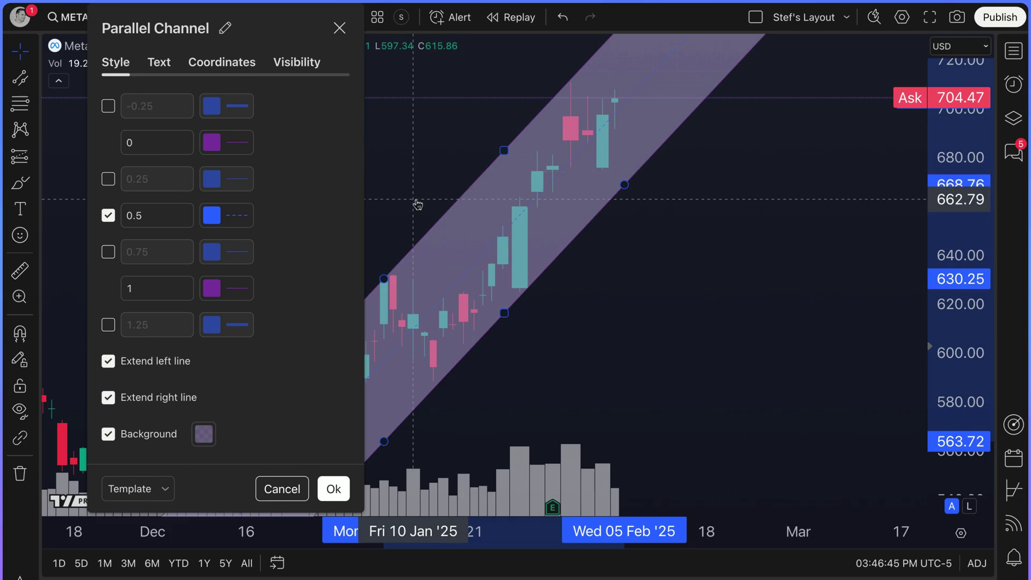
left_click(340, 28)
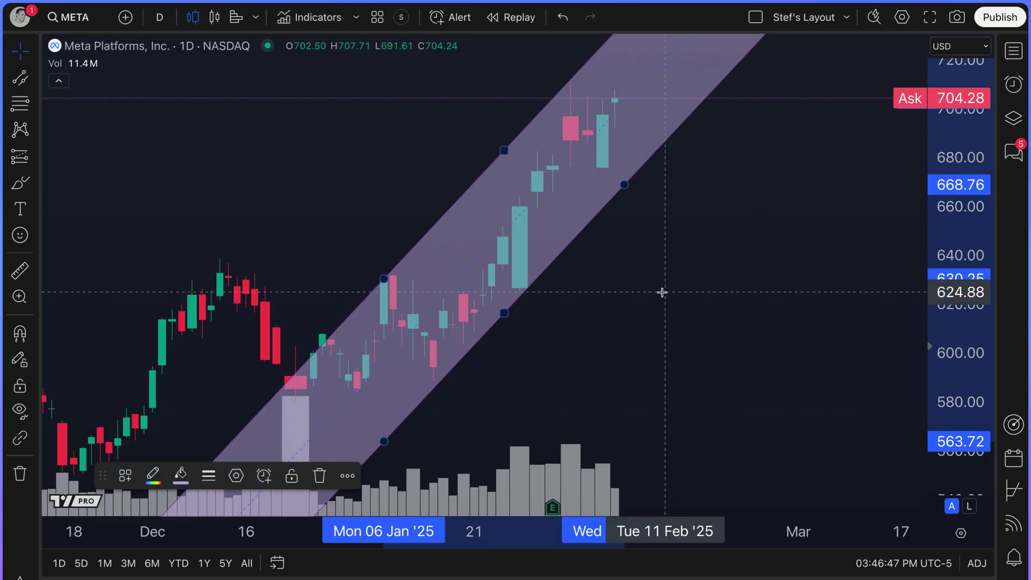
Step: Delete the "The Meta Comeback" text label from the 2020–2021 part of the chart
scroll(628, 299, "left", 3)
scroll(628, 299, "down", 3)
left_click_drag(955, 232, 955, 280)
scroll(703, 233, "down", 5)
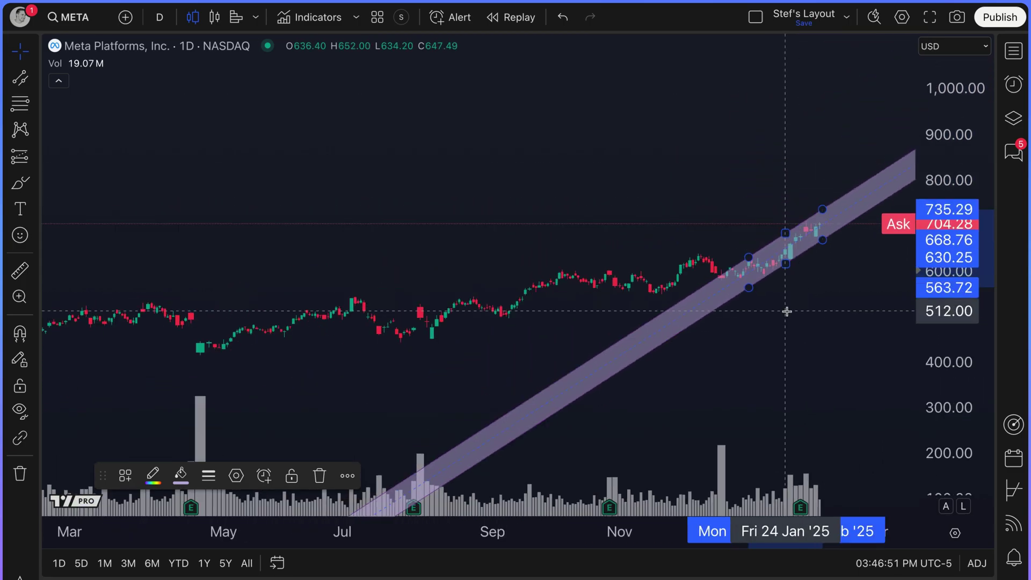
left_click_drag(930, 440, 932, 532)
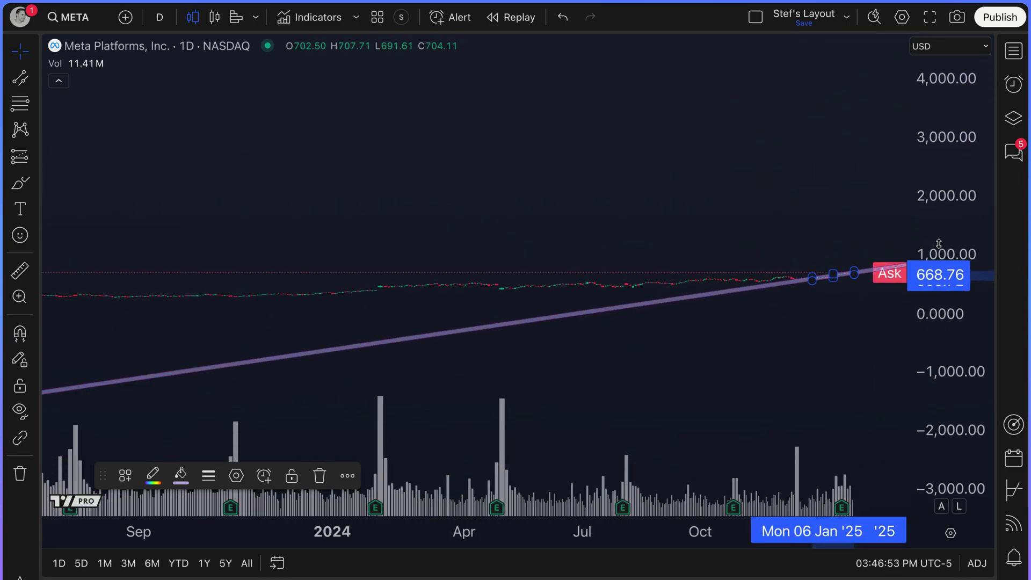
scroll(800, 356, "down", 3)
scroll(375, 211, "down", 5)
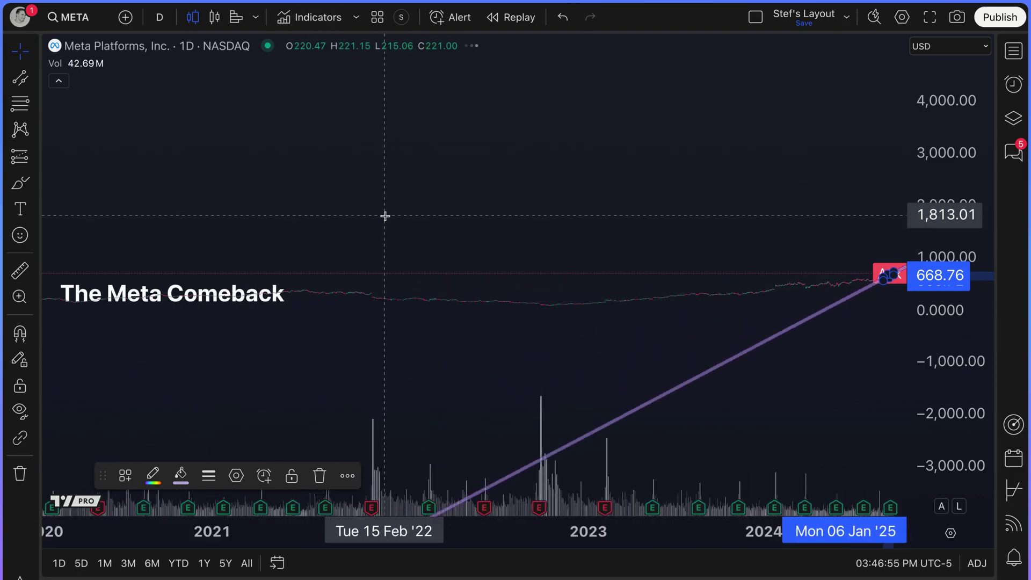
left_click(255, 302)
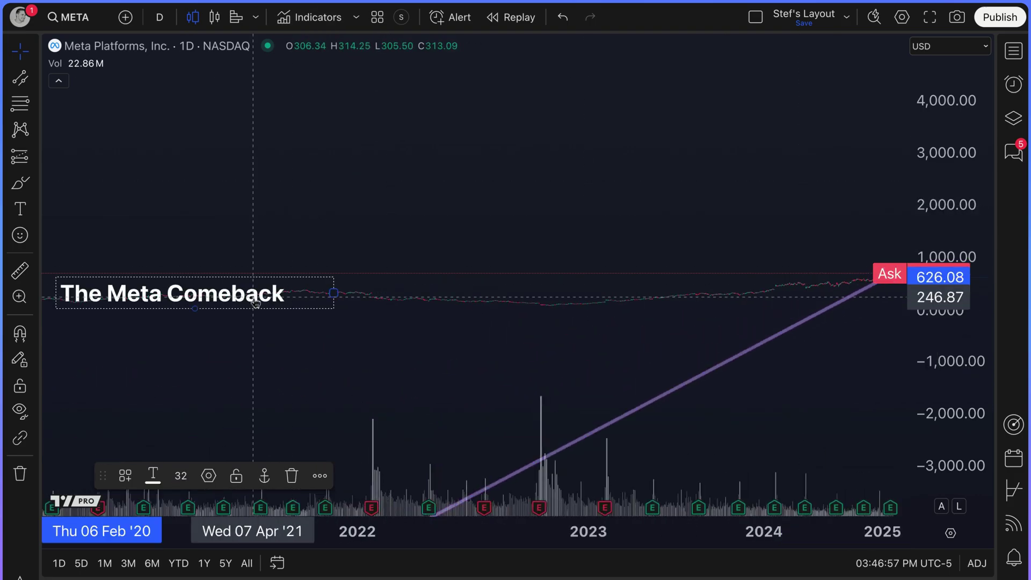
key("Delete")
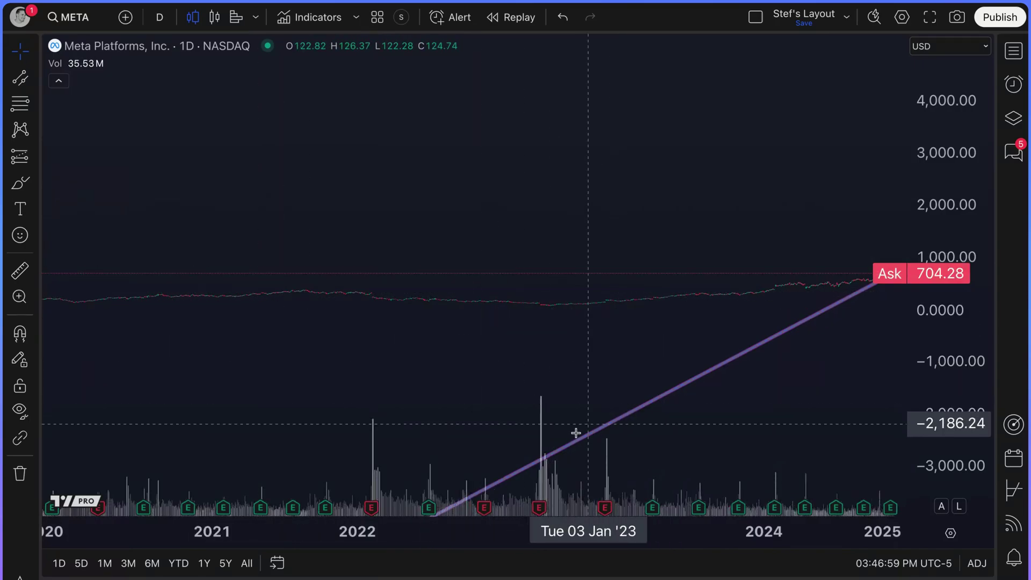
Step: Examine how the extended channel runs past the latest candle and back through 2024, with the price range widened to about 400–1,200
scroll(759, 306, "up", 5)
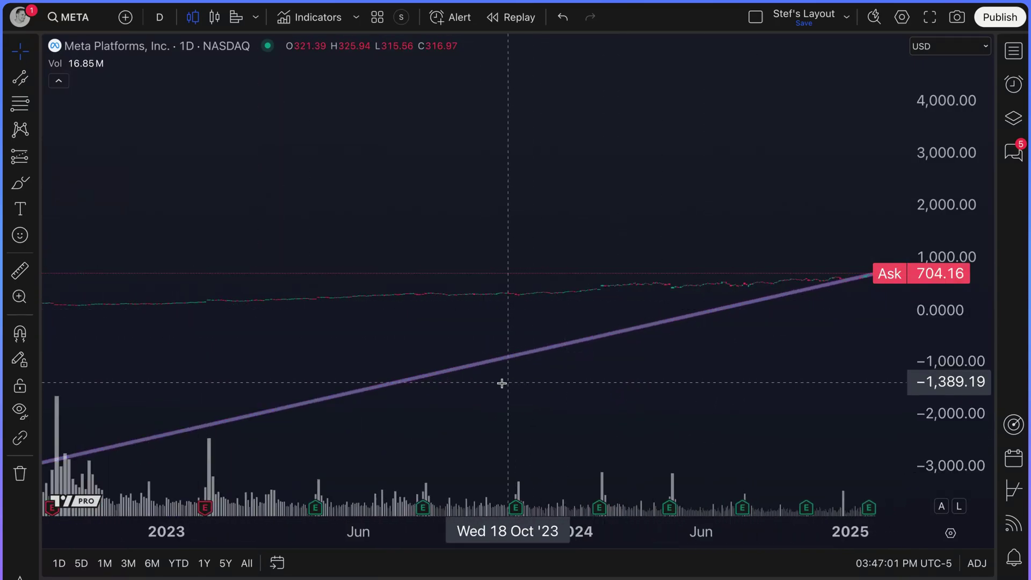
scroll(797, 333, "up", 3)
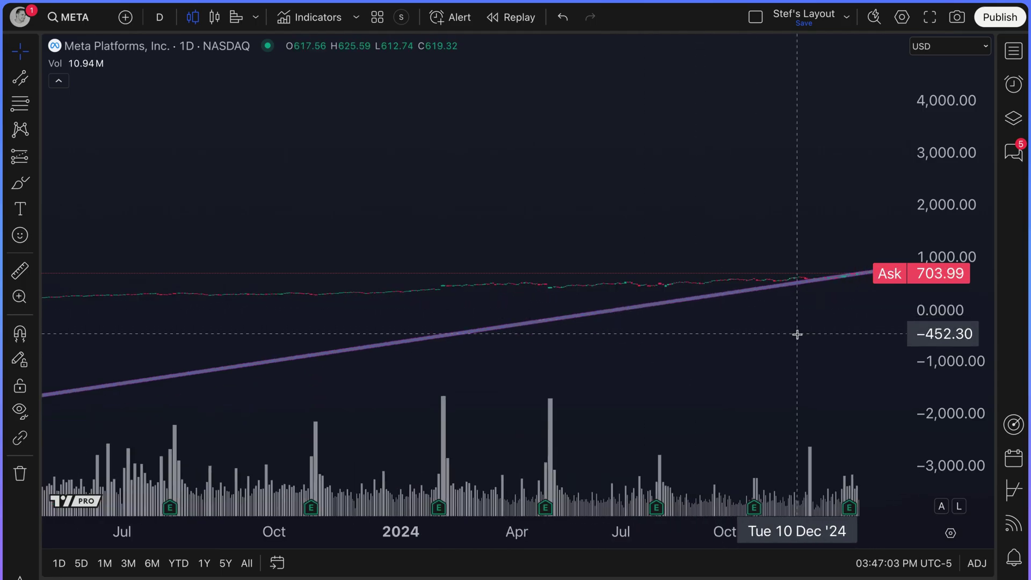
left_click_drag(797, 334, 652, 385)
scroll(697, 379, "up", 5)
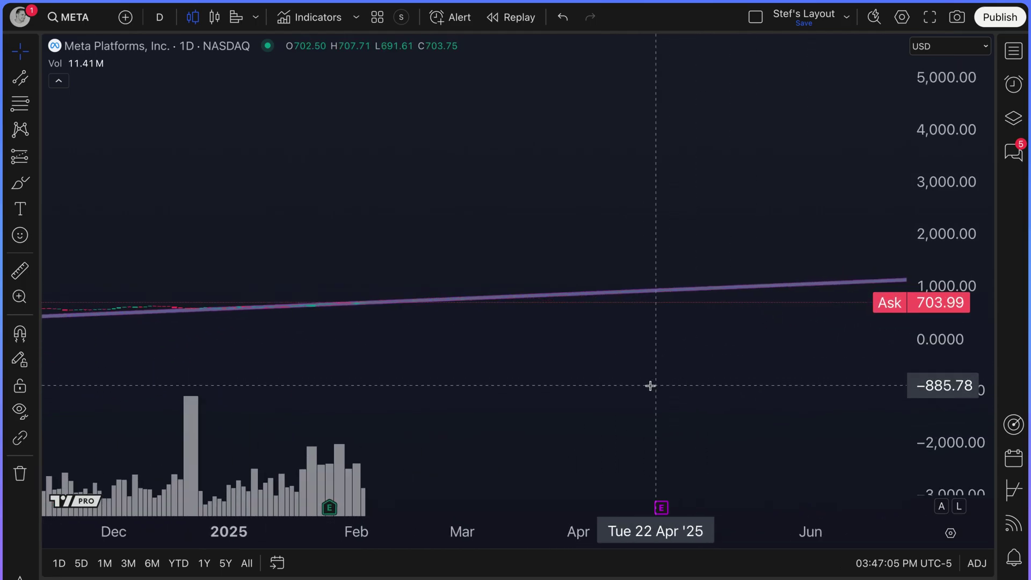
left_click(941, 506)
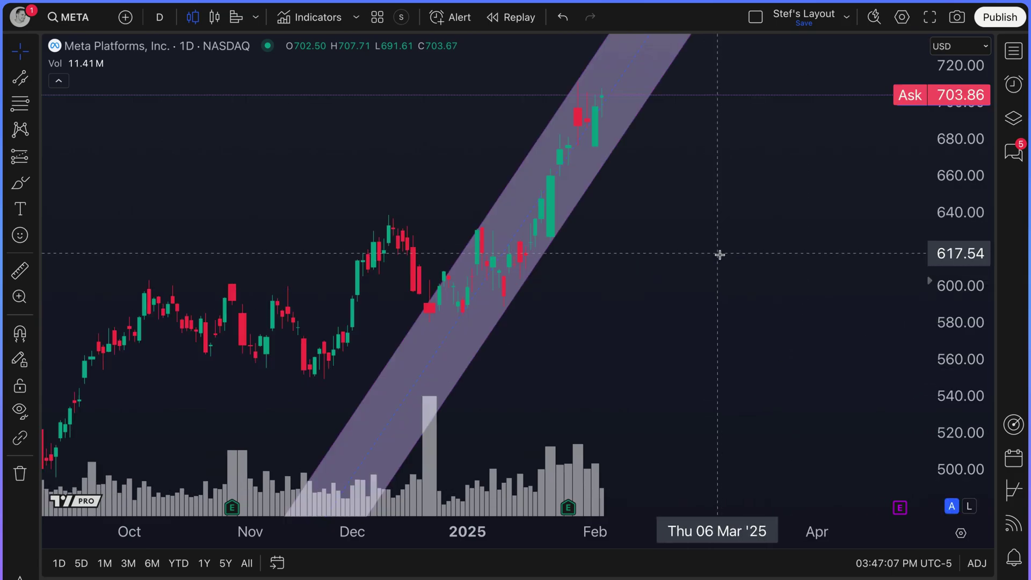
scroll(857, 170, "down", 4)
left_click_drag(951, 155, 951, 252)
left_click_drag(859, 282, 665, 315)
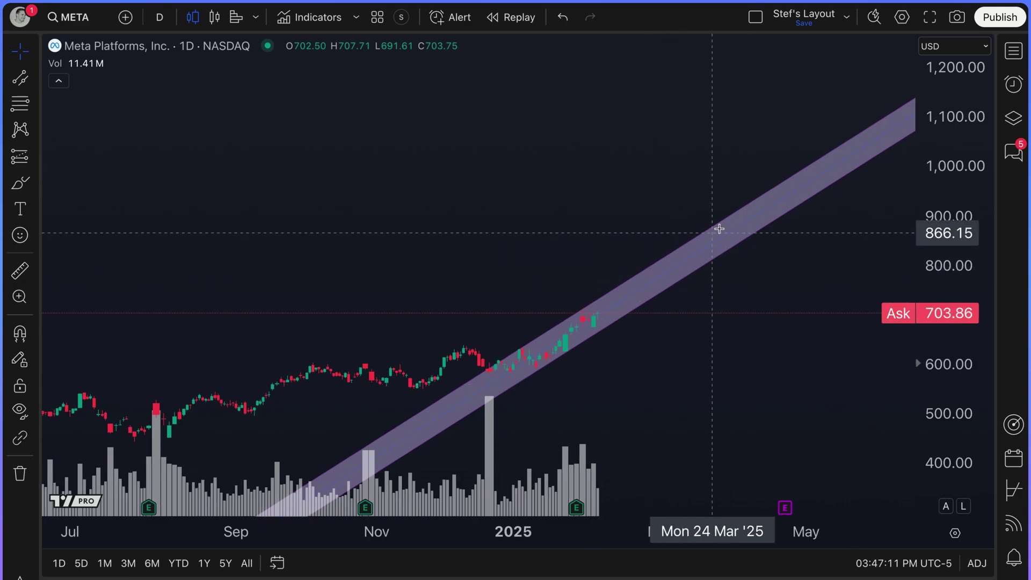
scroll(681, 287, "down", 2)
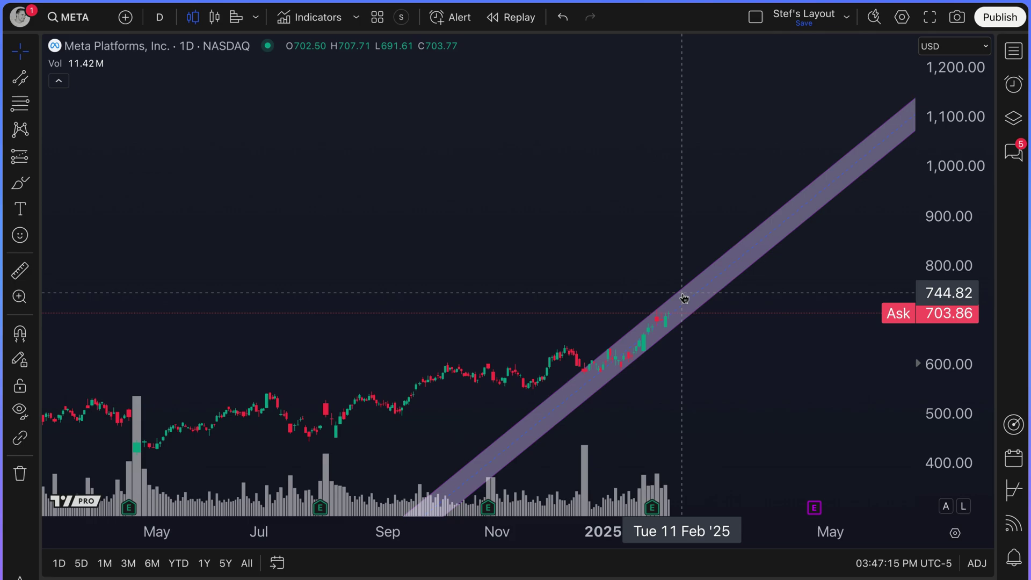
scroll(681, 293, "down", 1)
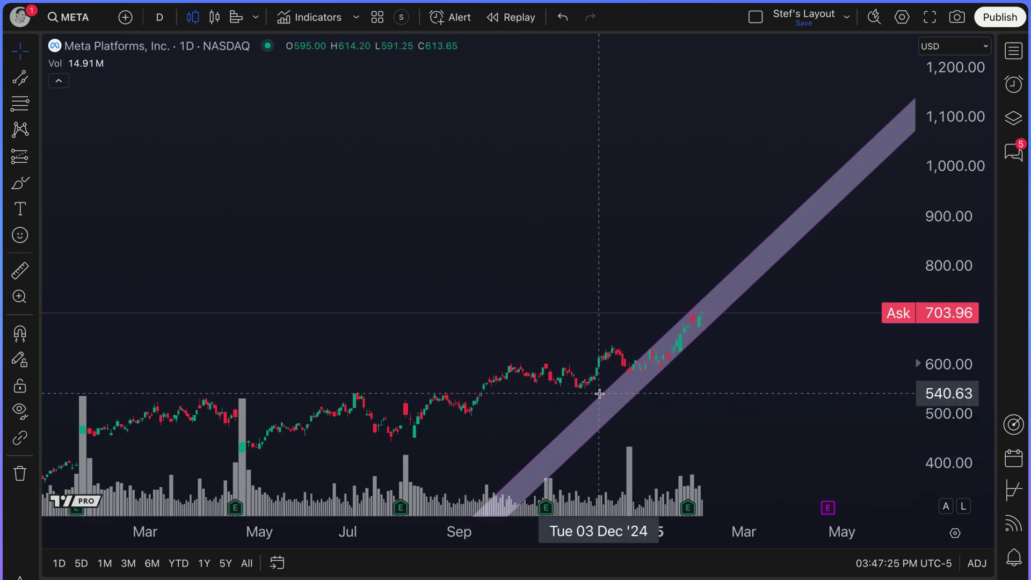
Step: Sketch a zigzag with the Brush inside the channel from the latest candle to about 940 in mid-April 2025, and undo it
left_click(20, 183)
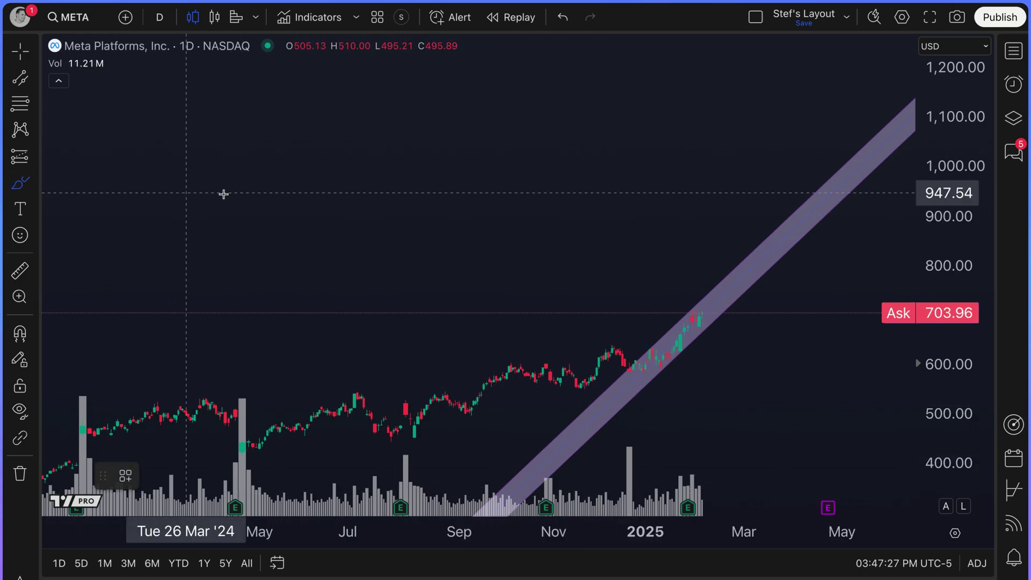
mouse_move(704, 314)
left_mouse_down()
mouse_move(707, 292)
mouse_move(728, 309)
mouse_move(736, 265)
mouse_move(755, 286)
mouse_move(765, 240)
mouse_move(781, 262)
mouse_move(795, 215)
mouse_move(805, 231)
mouse_move(817, 197)
left_mouse_up()
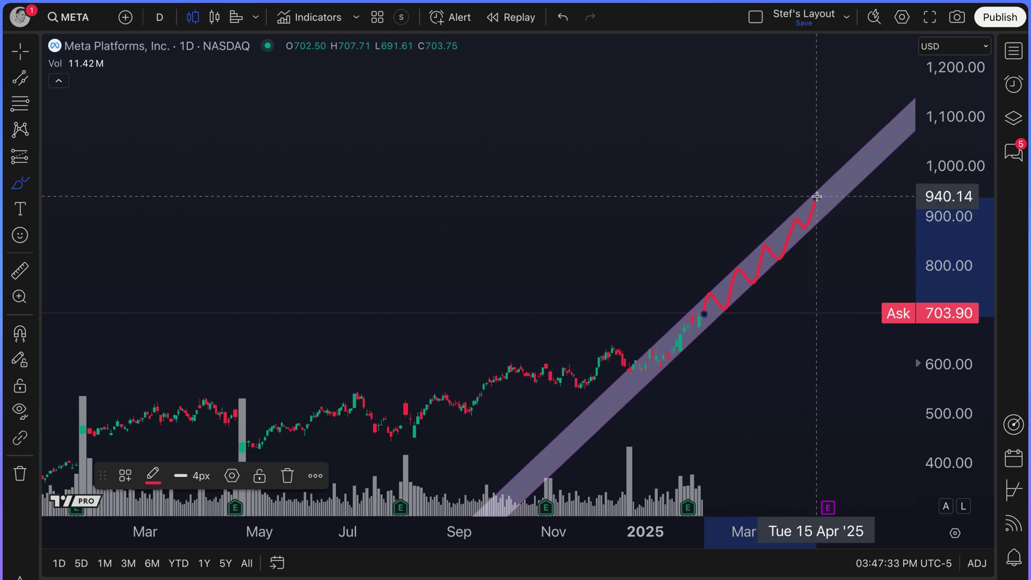
key("super+z")
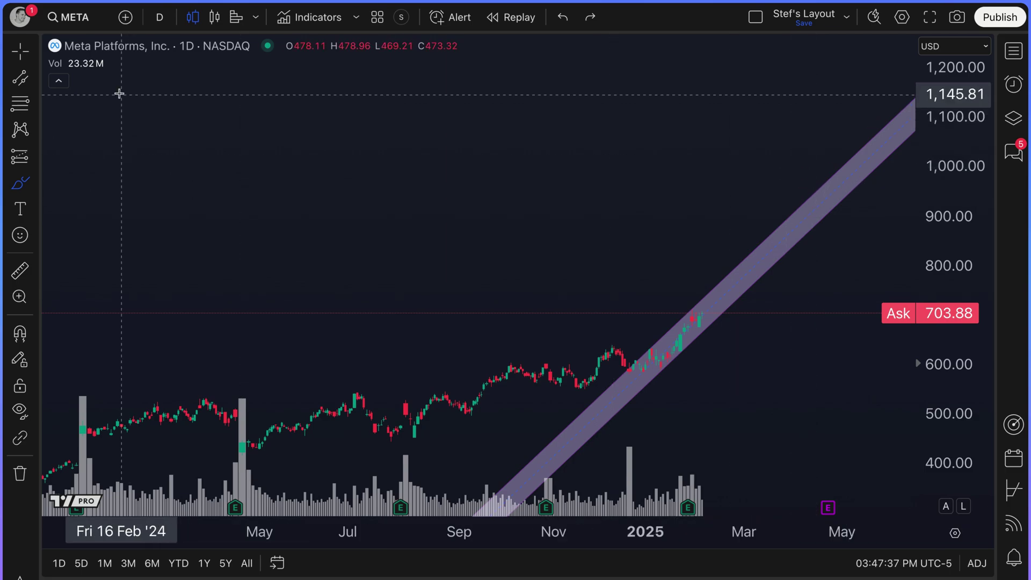
left_click(20, 50)
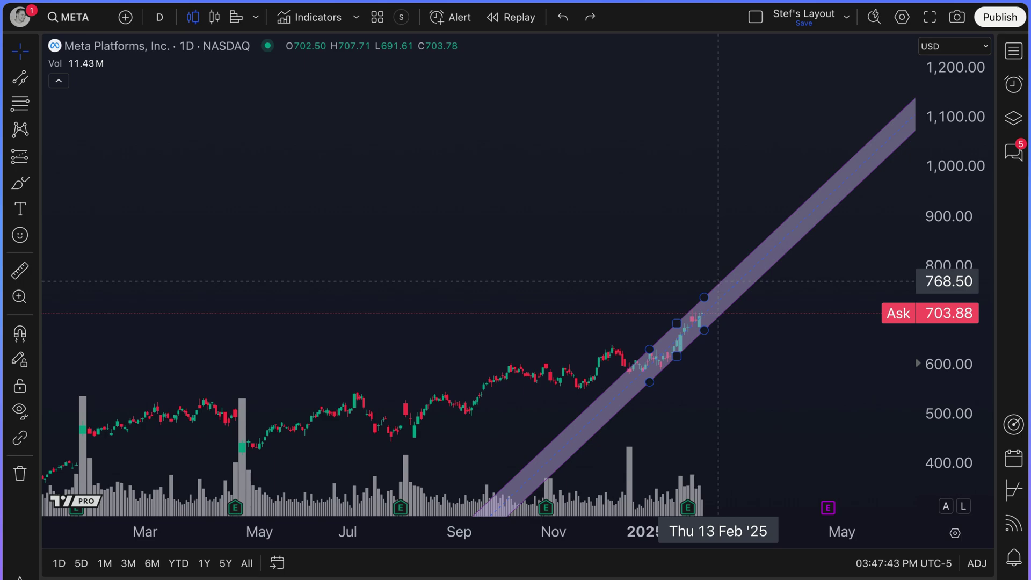
Step: Turn off both the left-line and right-line extensions of the parallel channel
scroll(718, 281, "up", 3)
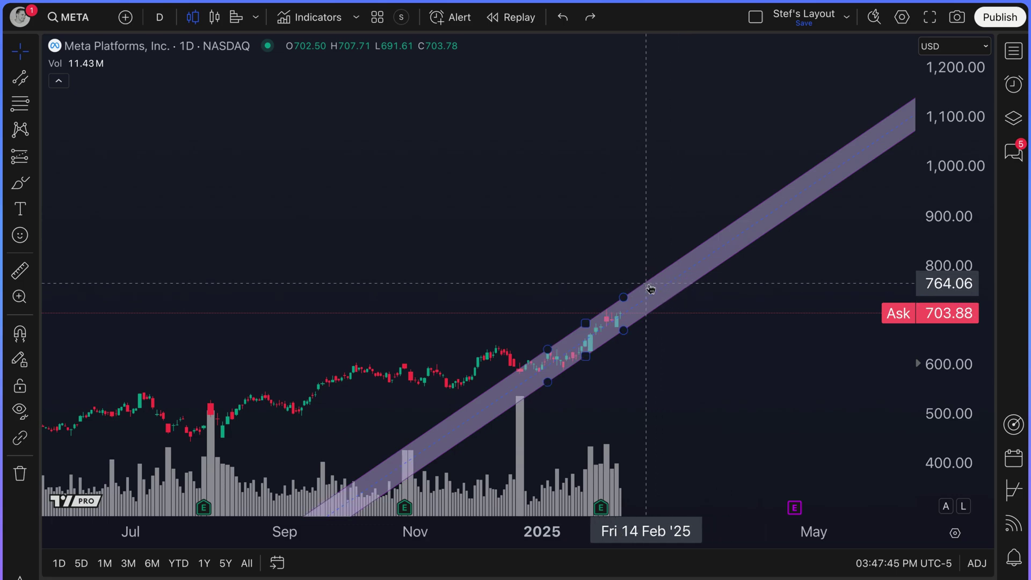
left_click(649, 289)
double_click(650, 289)
left_click(459, 414)
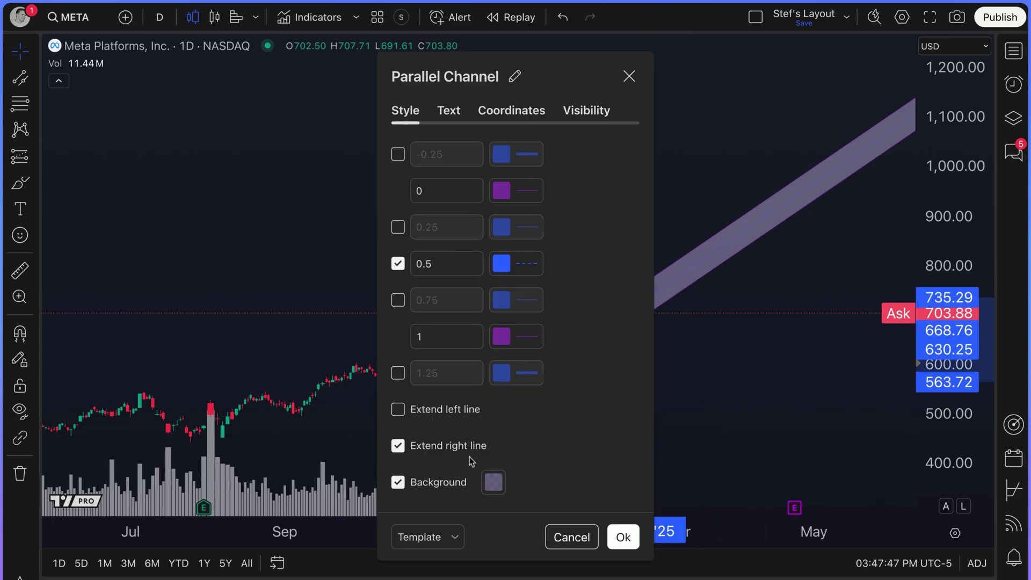
left_click(471, 448)
left_click_drag(570, 74, 376, 69)
Step: Bring the shortened channel into close view and fit the price scale to the candles automatically
scroll(509, 157, "up", 3)
left_click_drag(529, 273, 842, 242)
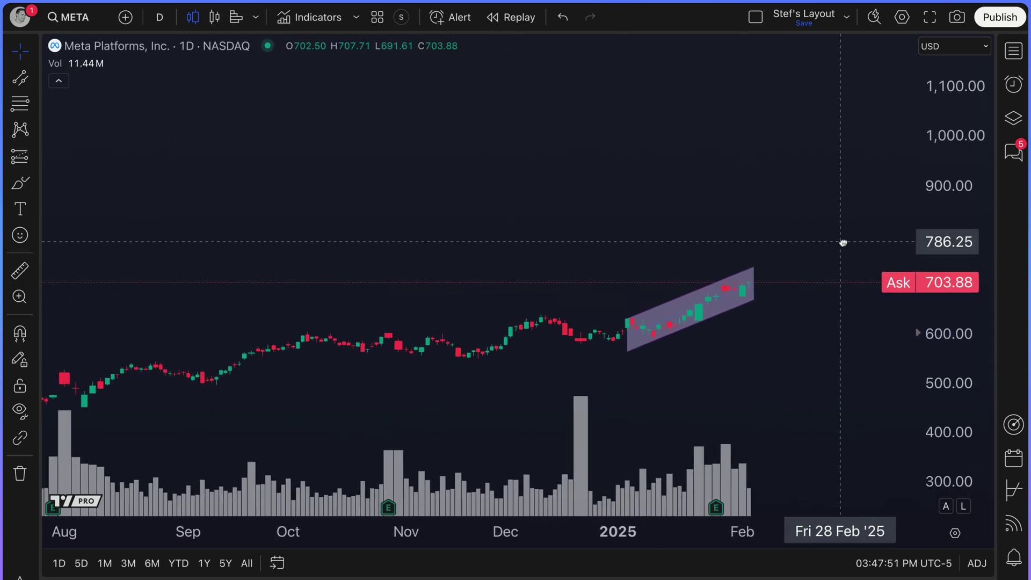
scroll(718, 231, "up", 3)
scroll(741, 375, "left", 2)
scroll(698, 406, "up", 3)
scroll(698, 407, "left", 4)
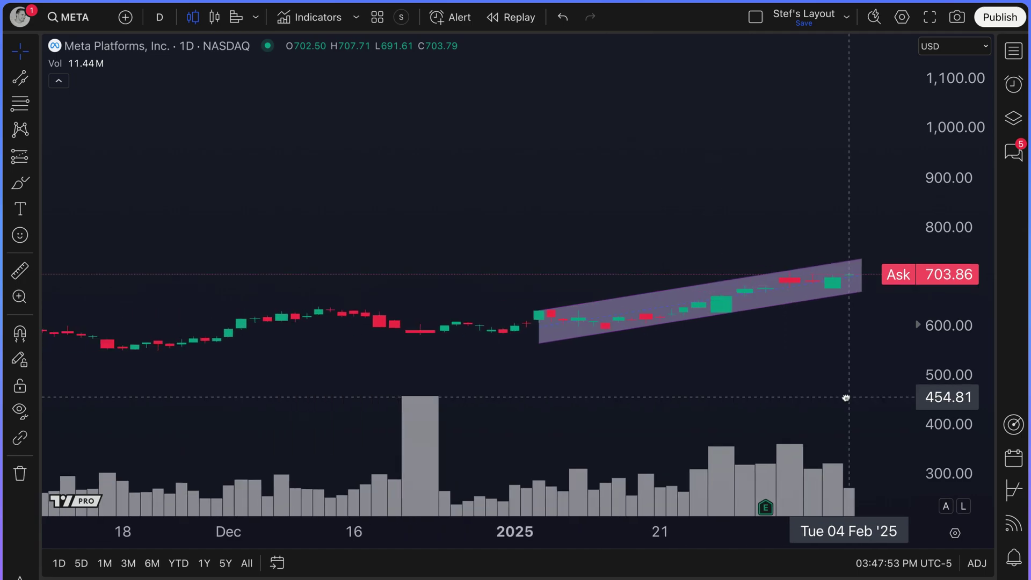
left_click(946, 506)
left_click_drag(831, 349, 757, 343)
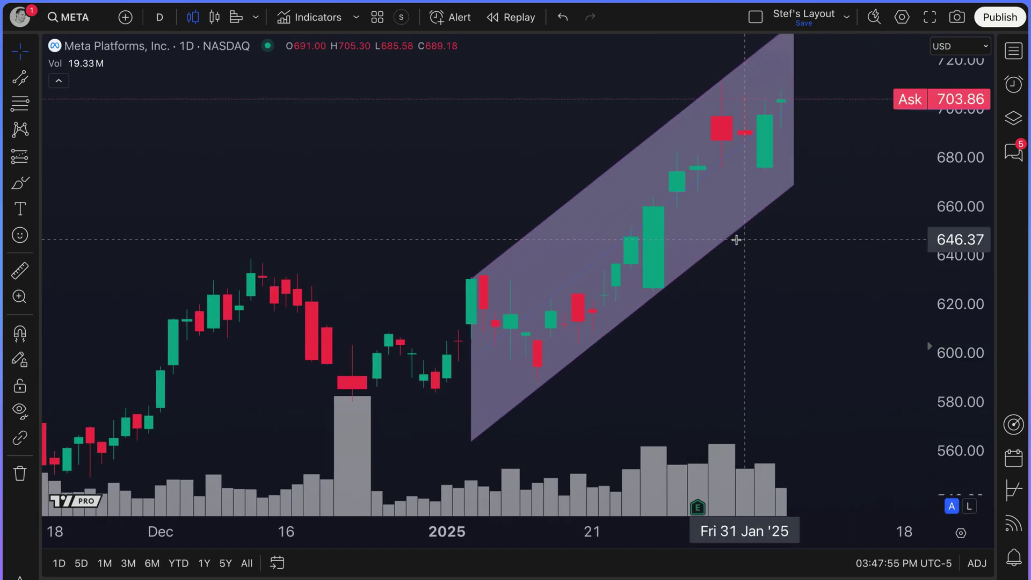
Step: Reopen the parallel channel's style settings and move the dialog clear of the channel
left_click(737, 233)
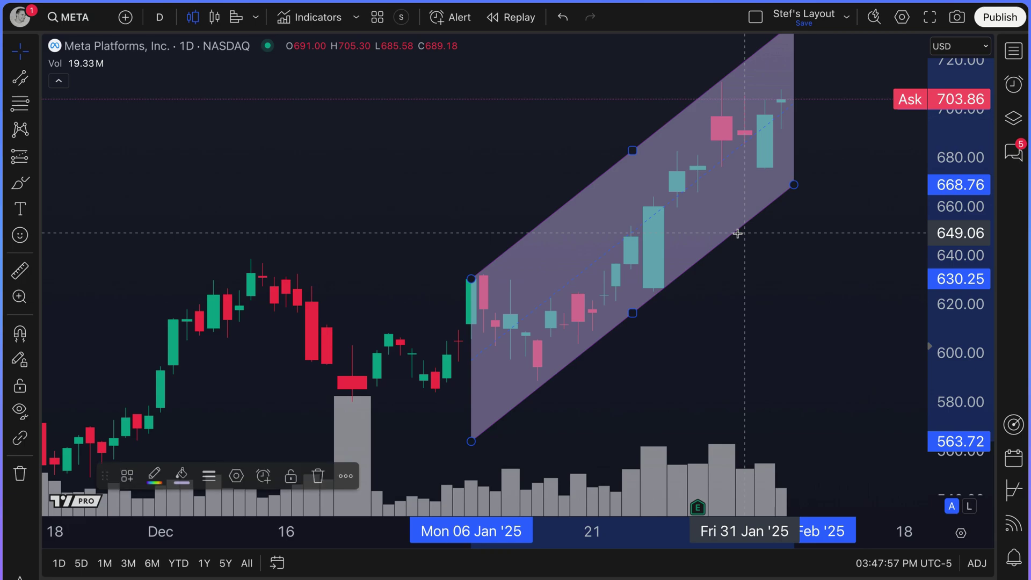
double_click(737, 233)
left_click_drag(580, 67, 262, 54)
Step: Try the channel's 0.25 and -0.25 level lines, turning each one off again
left_click(87, 204)
left_click(87, 204)
left_click(85, 130)
left_click(85, 130)
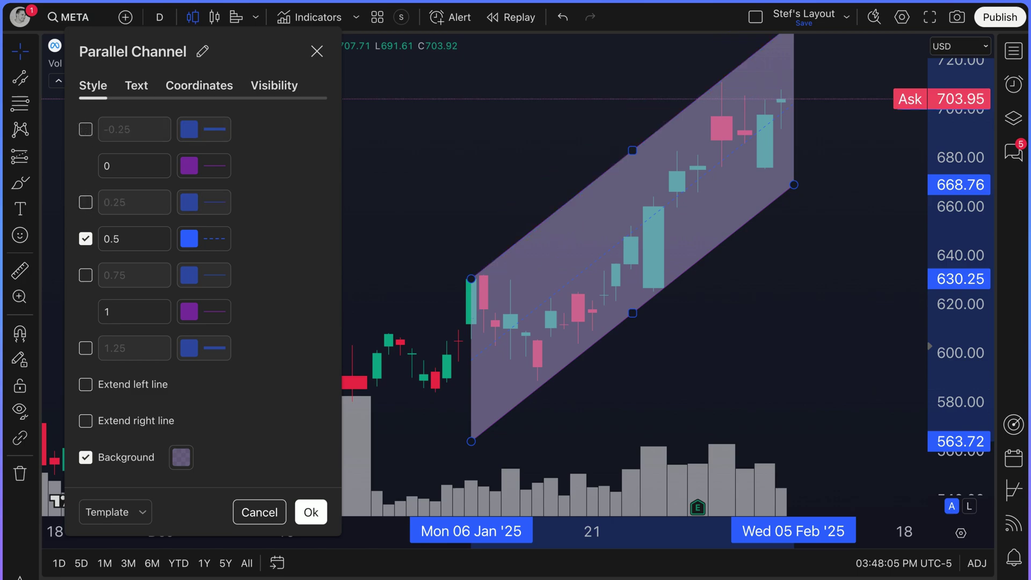
Step: Show the outer -0.25 and 1.25 level lines beyond the channel's borders, and turn both off again
left_click(87, 133)
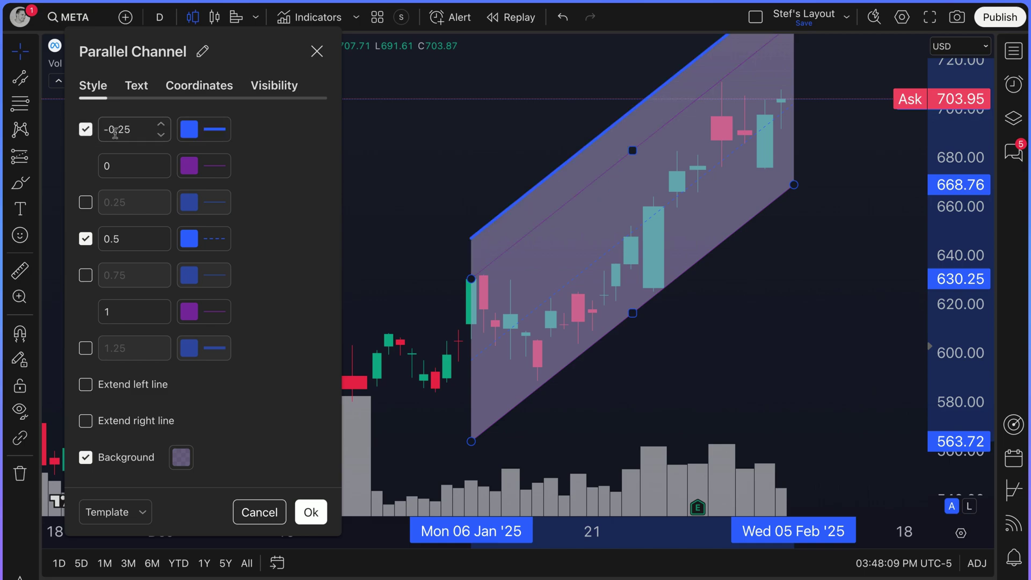
left_click(86, 349)
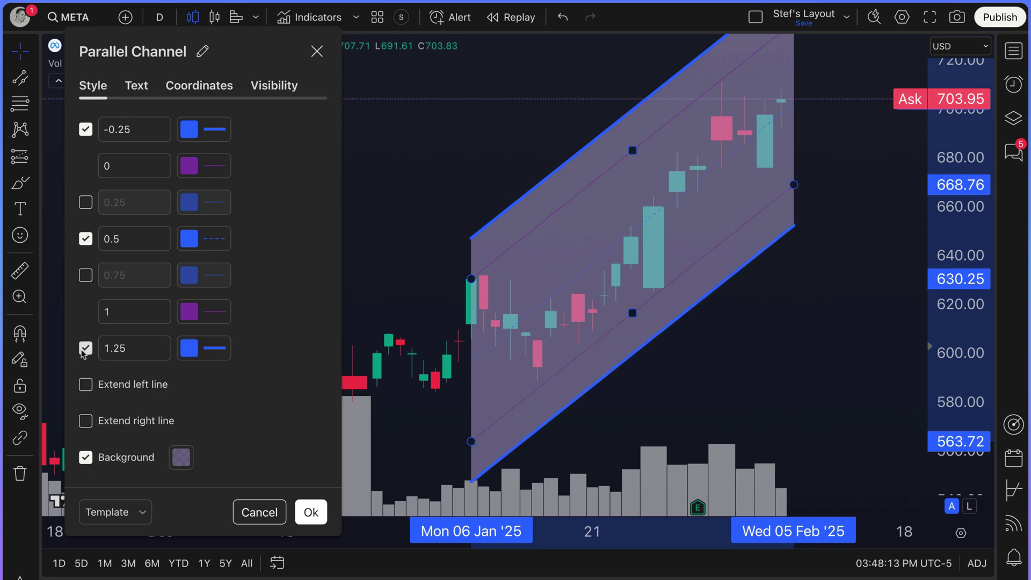
left_click(84, 351)
left_click(86, 130)
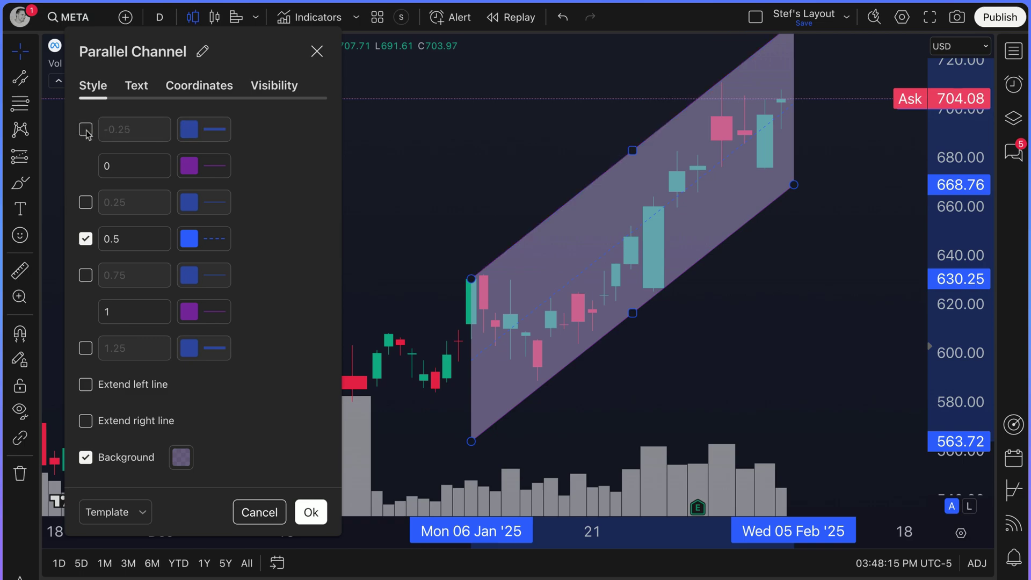
Step: Make the channel's dashed 0.5 middle line white and give it the second-thickest line width
left_click(86, 239)
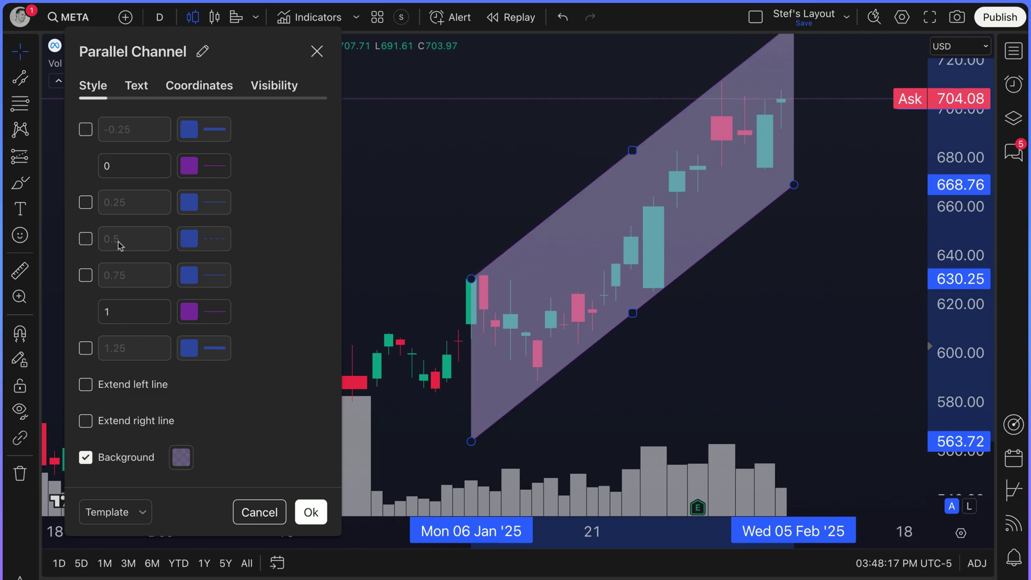
left_click(85, 241)
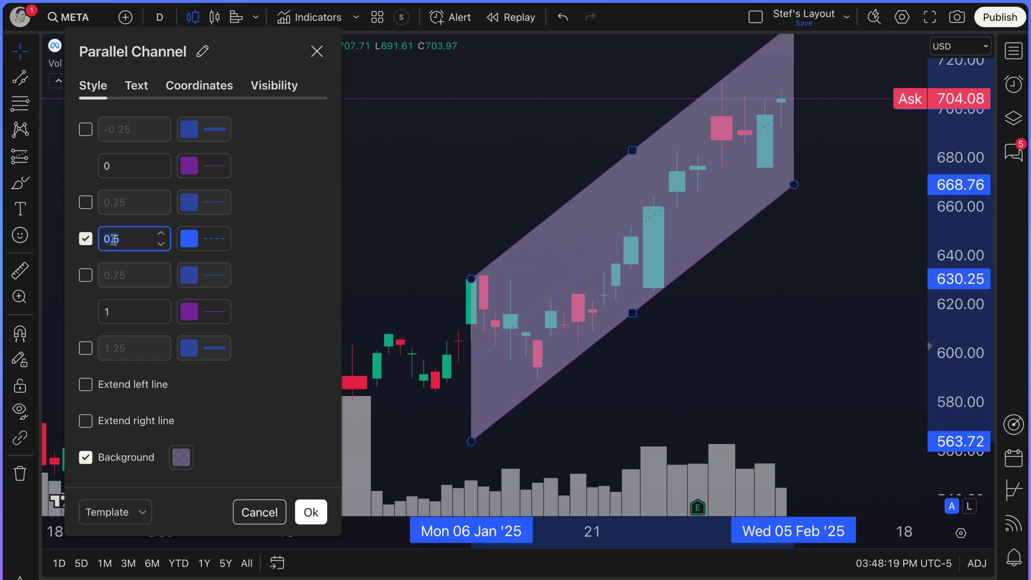
left_click(198, 242)
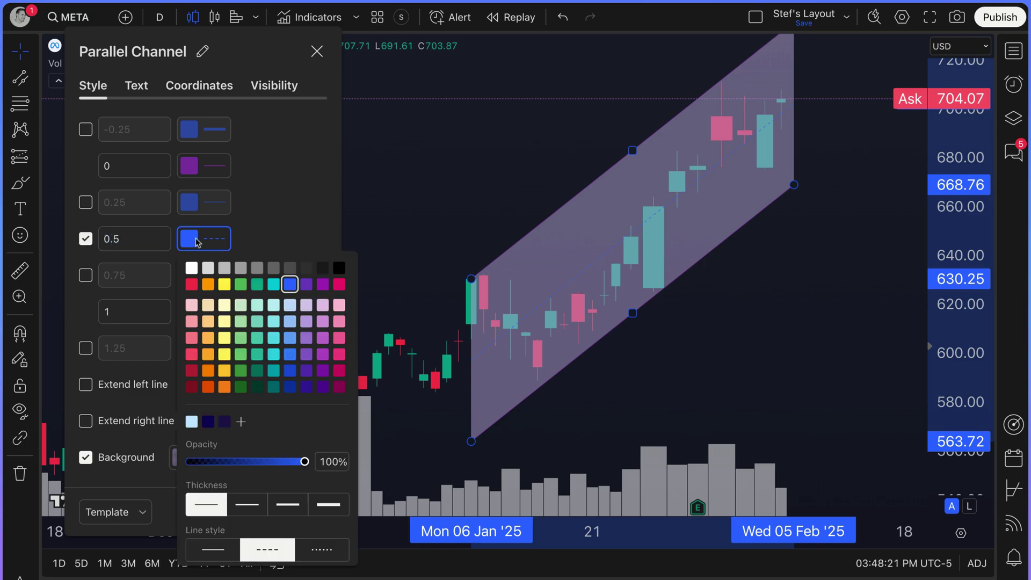
left_click(288, 506)
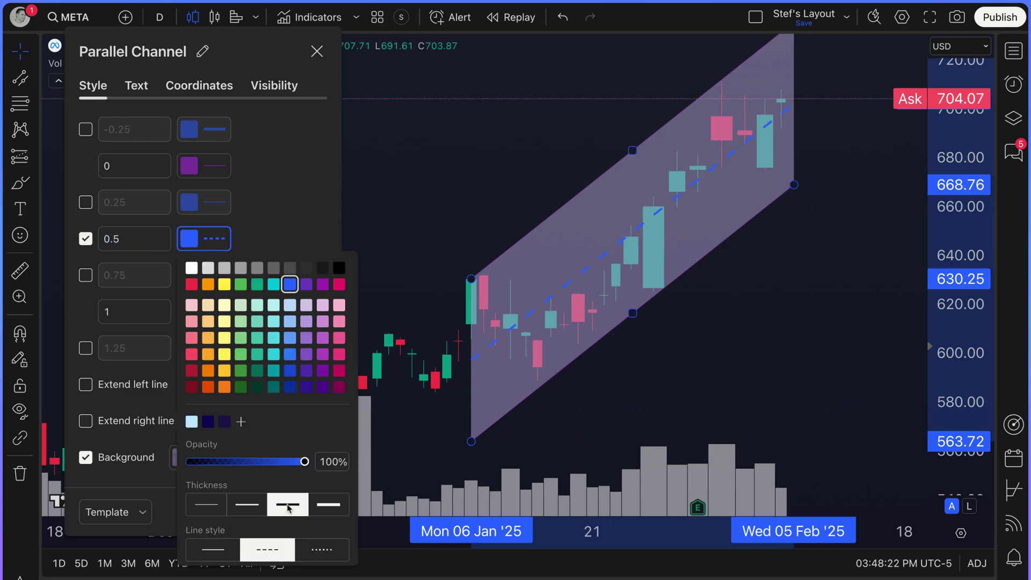
left_click(191, 268)
left_click(264, 215)
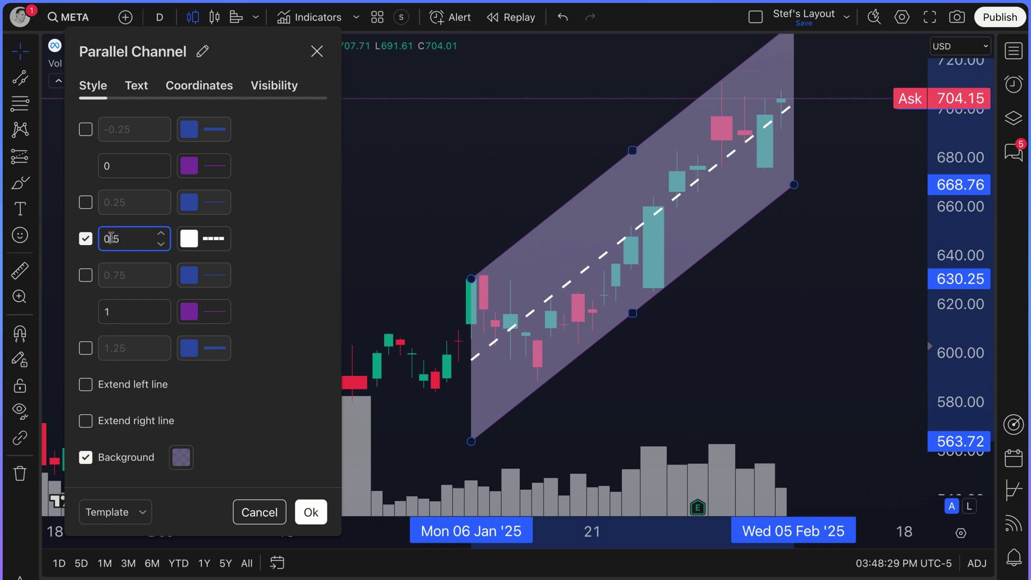
Step: Give the channel's 0 and 1 border lines the second-thickest line width and accept the settings
left_click(200, 171)
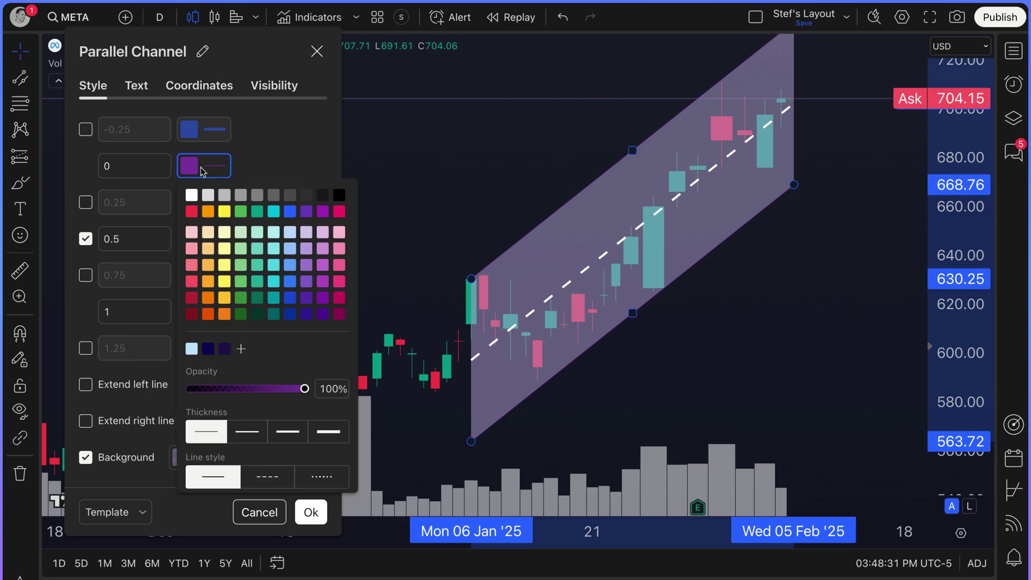
left_click(254, 429)
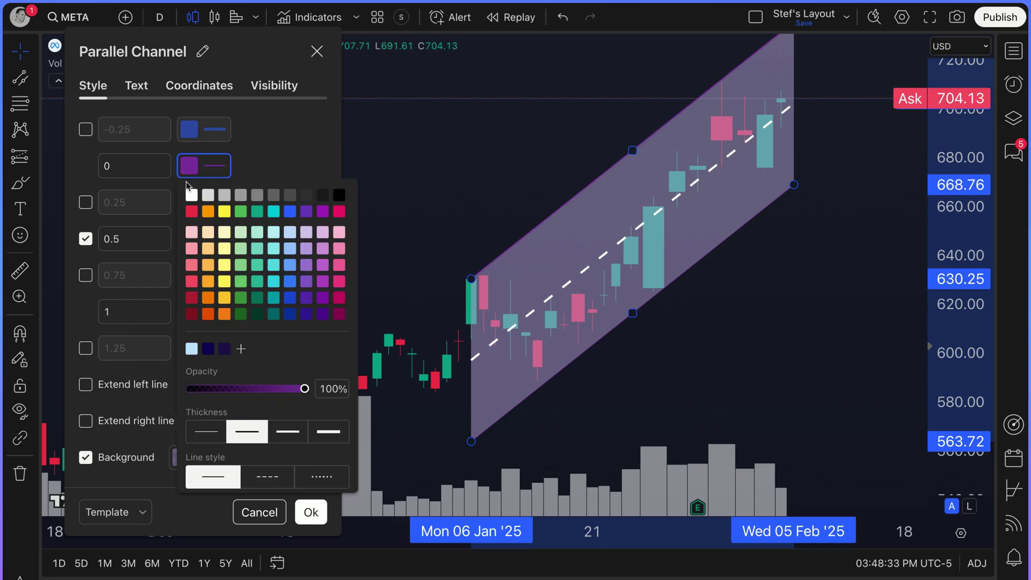
left_click(288, 433)
left_click(269, 176)
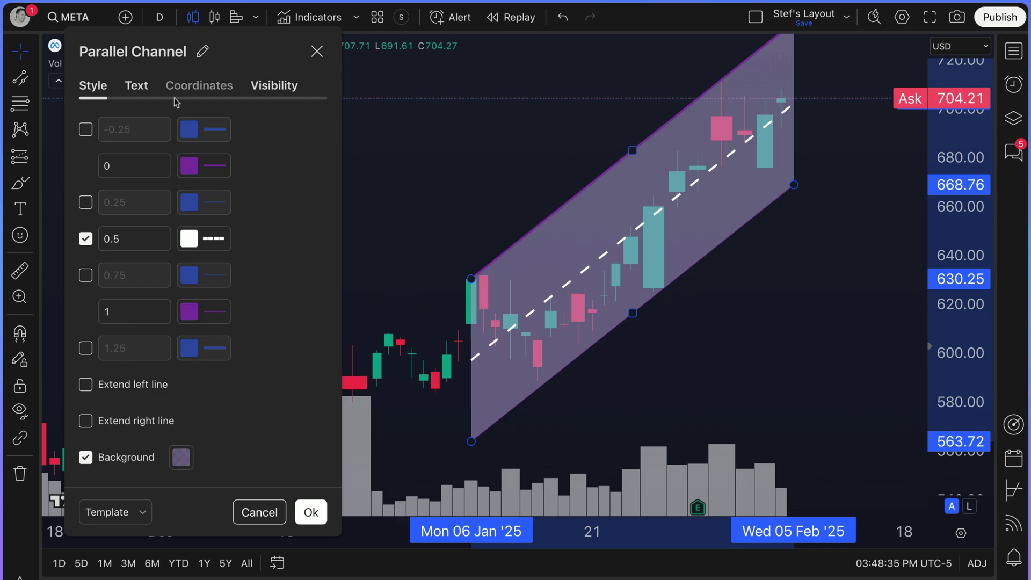
left_click(204, 314)
left_click(276, 547)
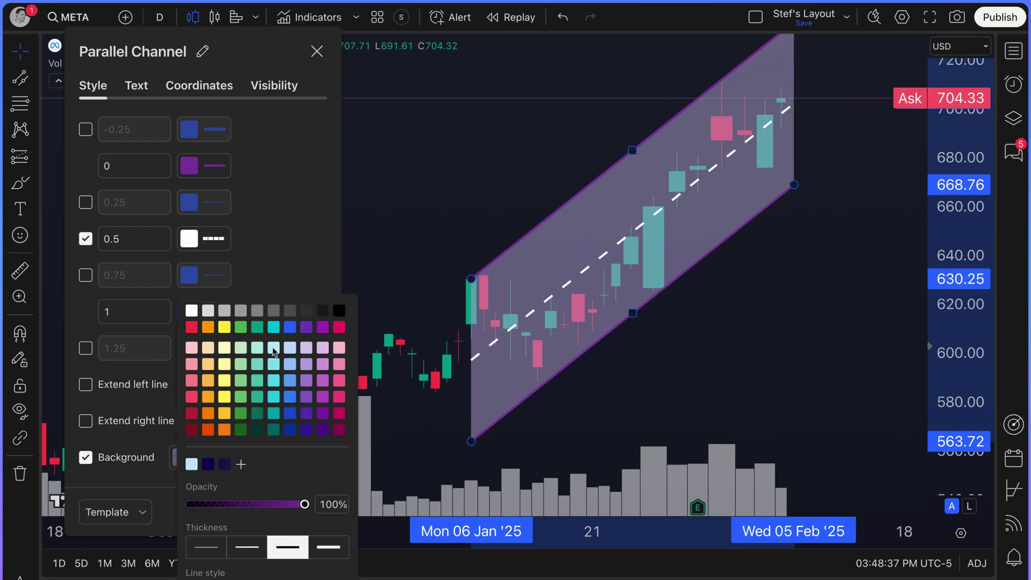
left_click(274, 195)
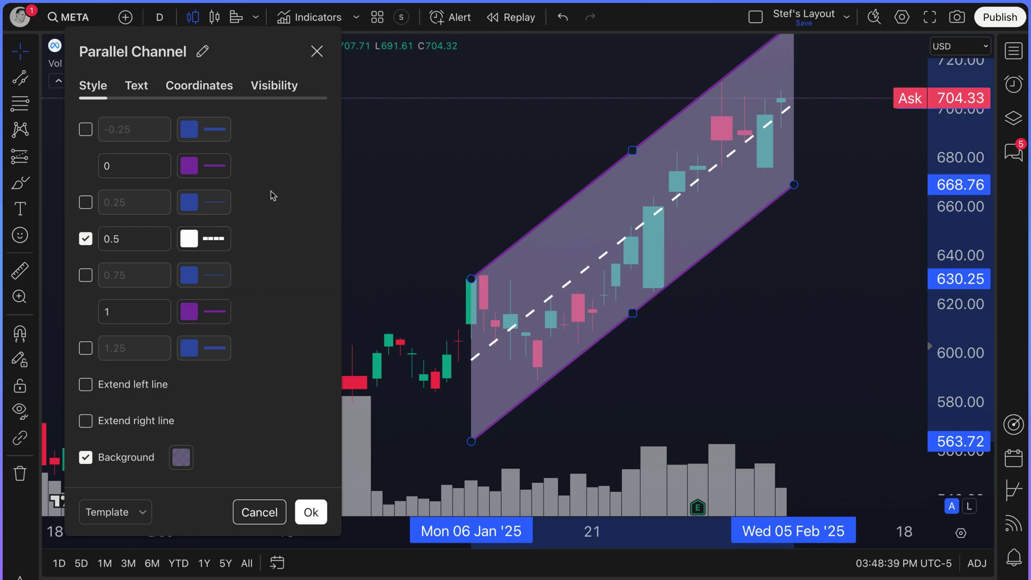
key("Return")
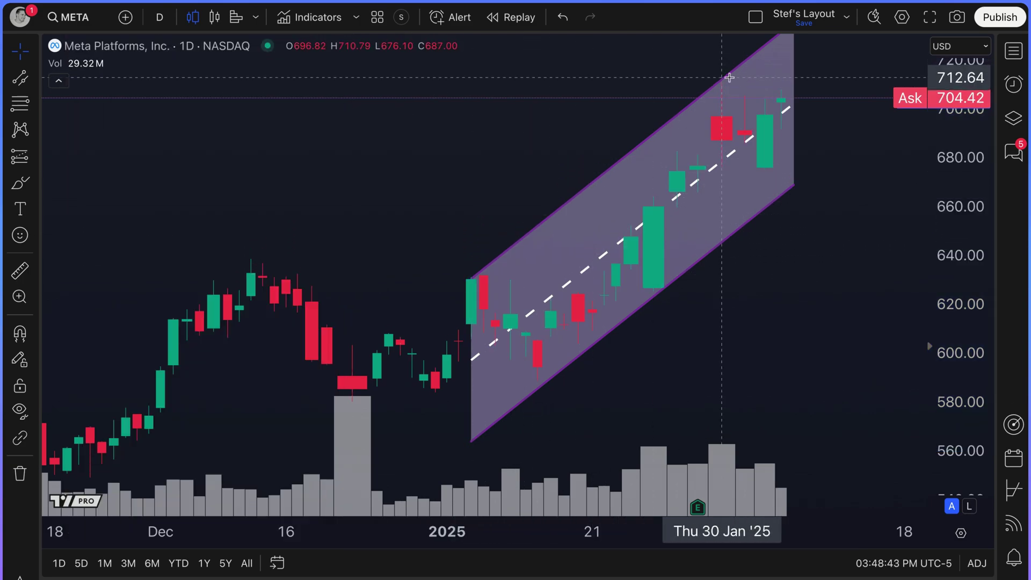
Step: Reopen the parallel channel's style settings and move the dialog clear of the channel
double_click(698, 96)
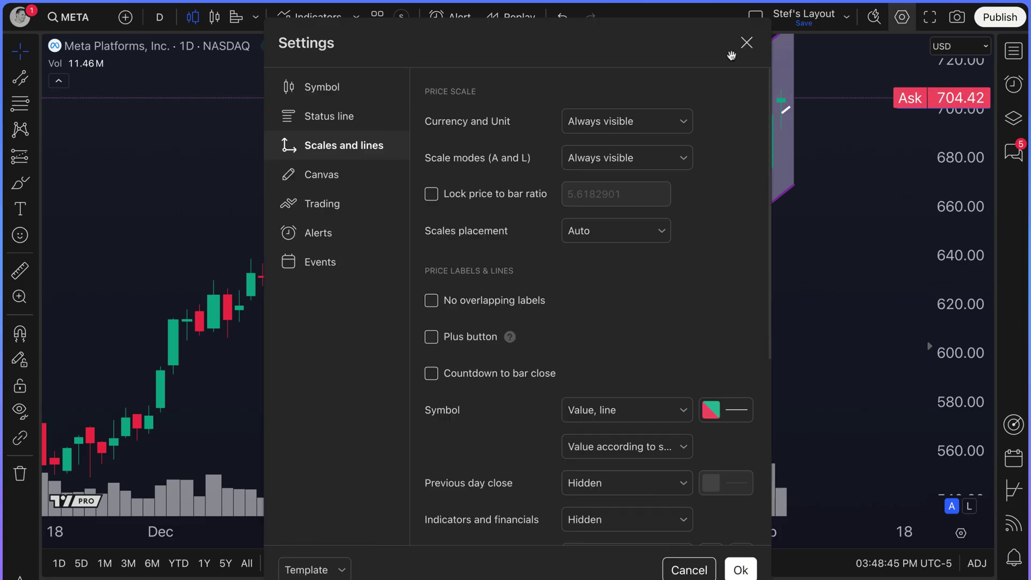
left_click(747, 42)
right_click(738, 74)
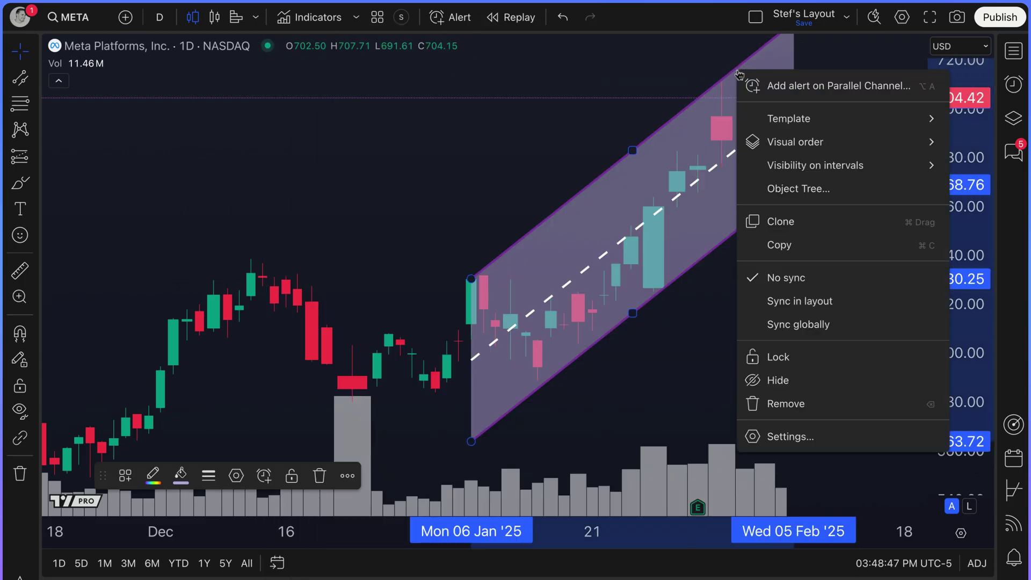
left_click(784, 434)
left_click_drag(556, 78, 272, 45)
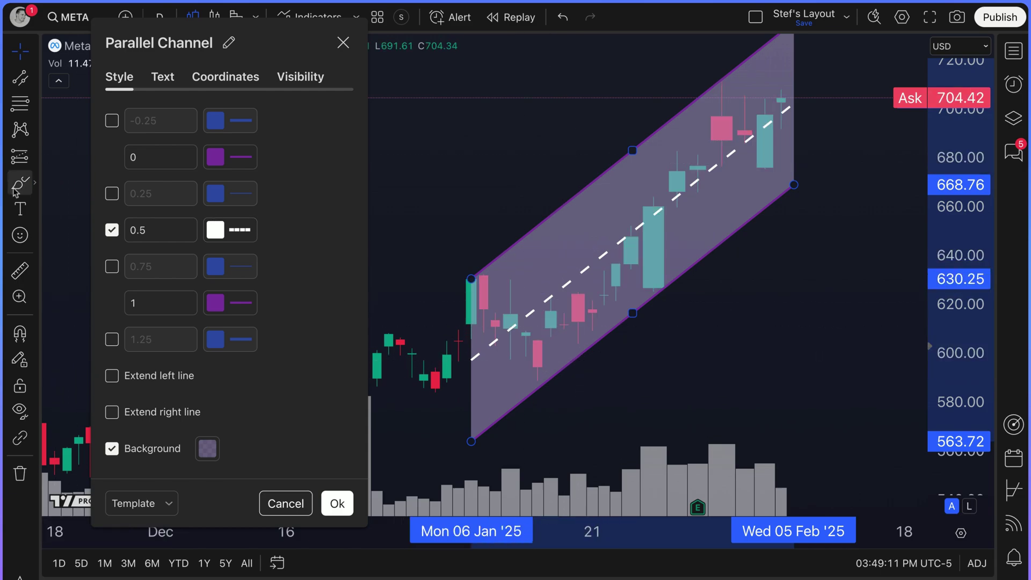
Step: Scribble with the brush over the channel areas above and below the middle line, then undo the marks and return to the cursor
key("Escape")
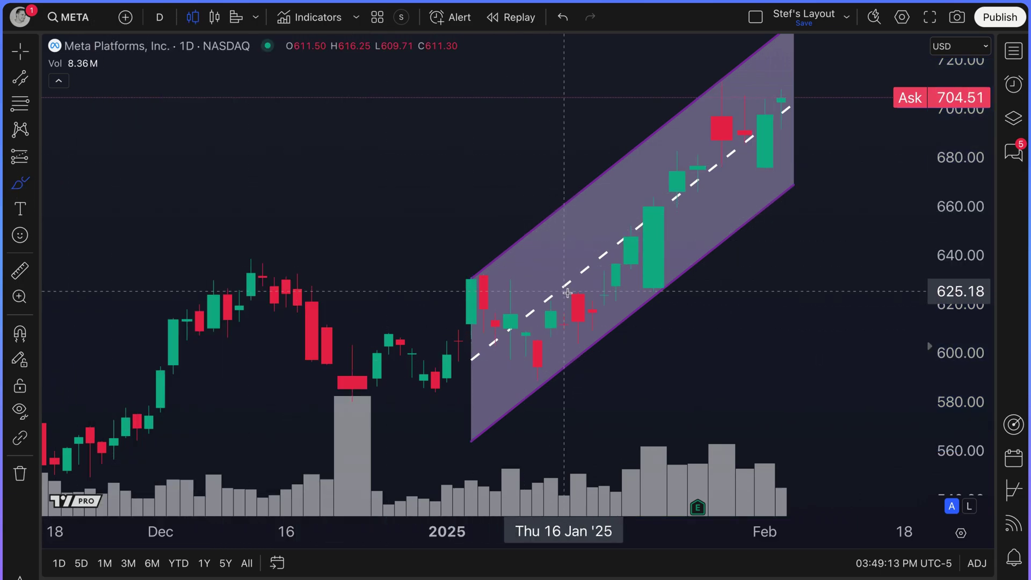
mouse_move(559, 291)
left_mouse_down()
mouse_move(493, 274)
mouse_move(507, 255)
mouse_move(604, 275)
mouse_move(551, 321)
mouse_move(578, 352)
mouse_move(538, 323)
left_mouse_up()
mouse_move(538, 364)
left_mouse_down()
mouse_move(538, 315)
mouse_move(578, 301)
left_mouse_up()
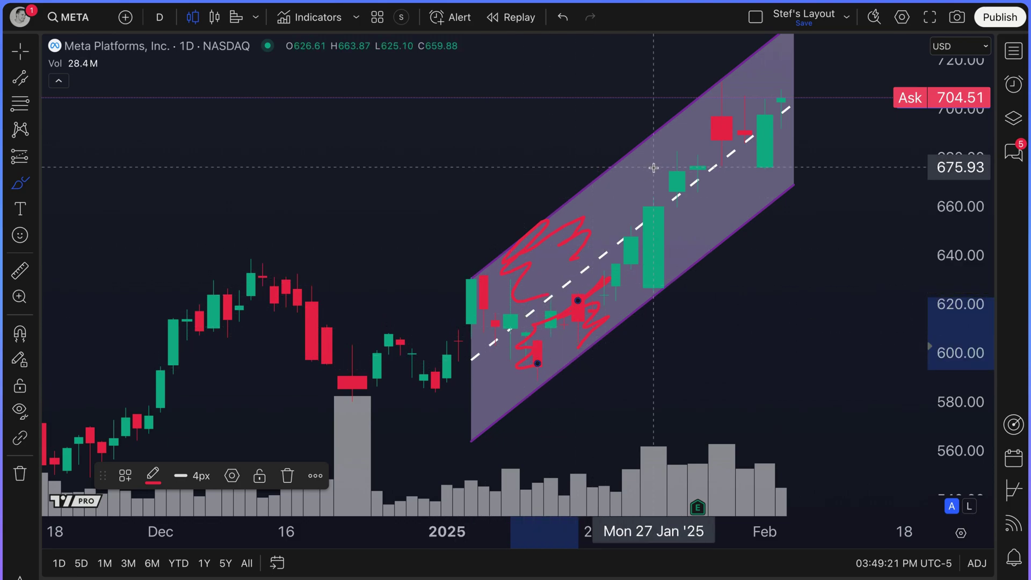
key("super+z")
key("super+z")
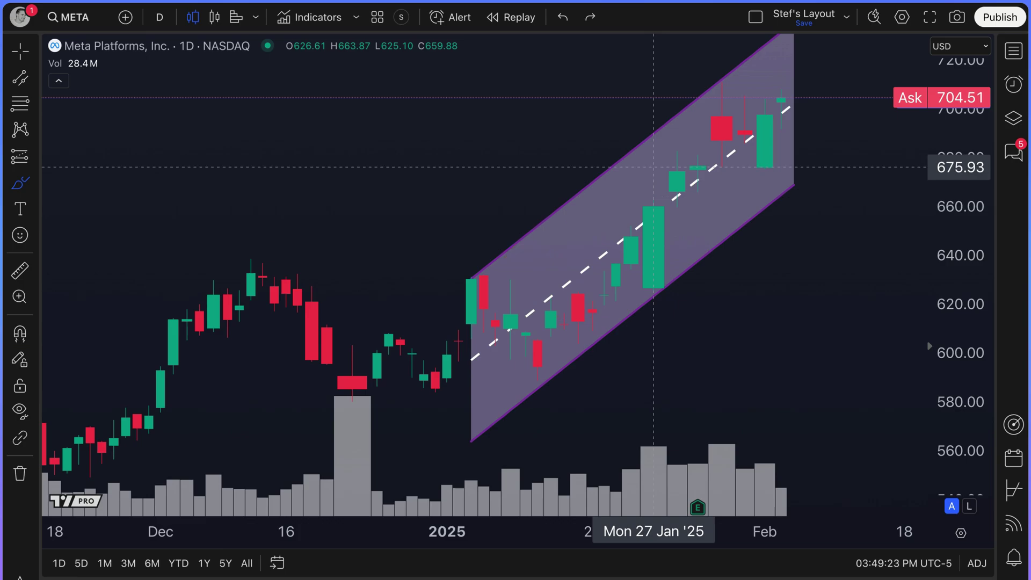
left_click(20, 51)
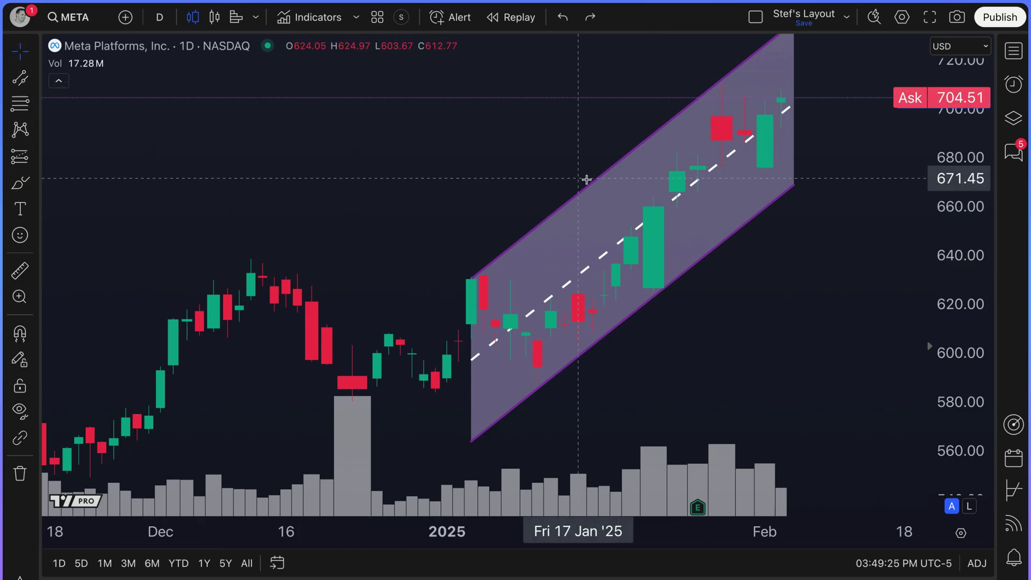
Step: Try the channel's -0.25 and 0.25 level lines, turn each one off again, and close the settings
left_click(578, 200)
double_click(578, 200)
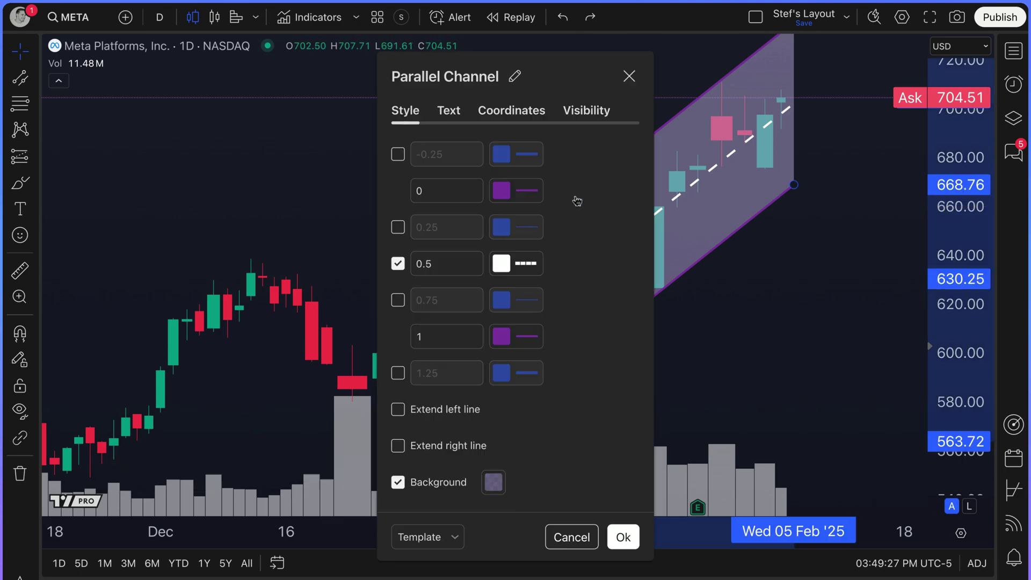
left_click_drag(570, 66, 294, 52)
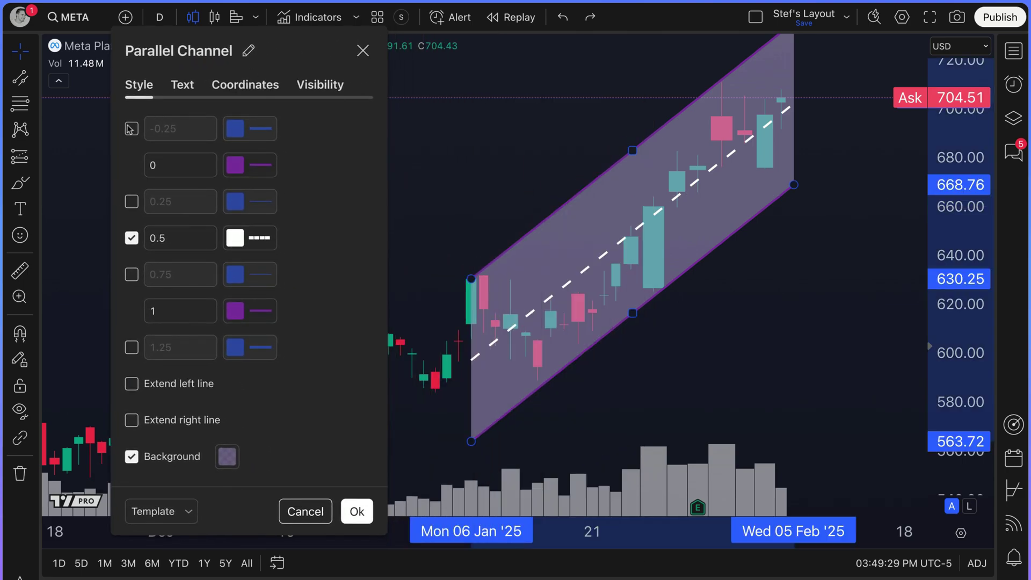
left_click(131, 129)
left_click(131, 129)
left_click(132, 202)
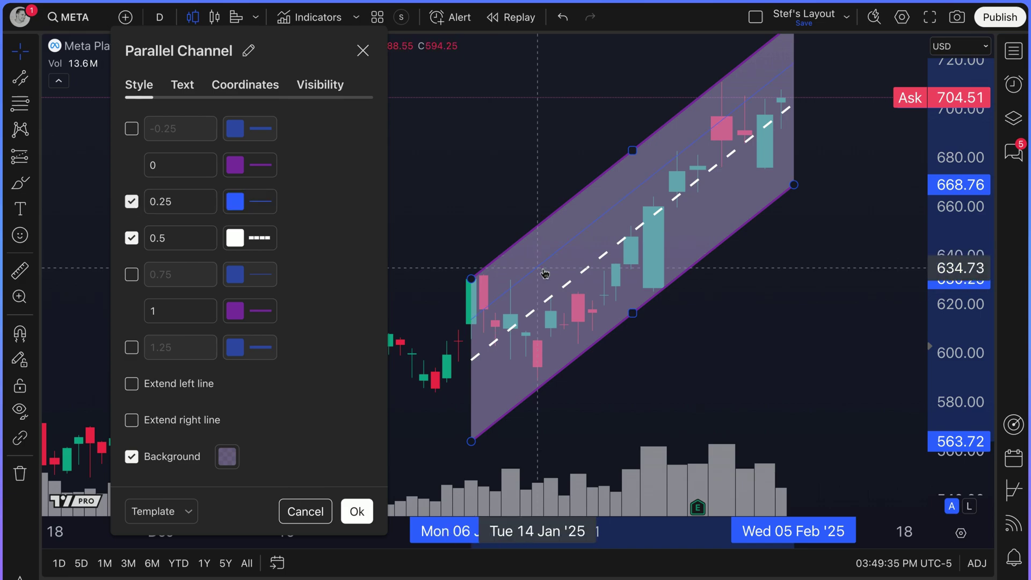
left_click(131, 202)
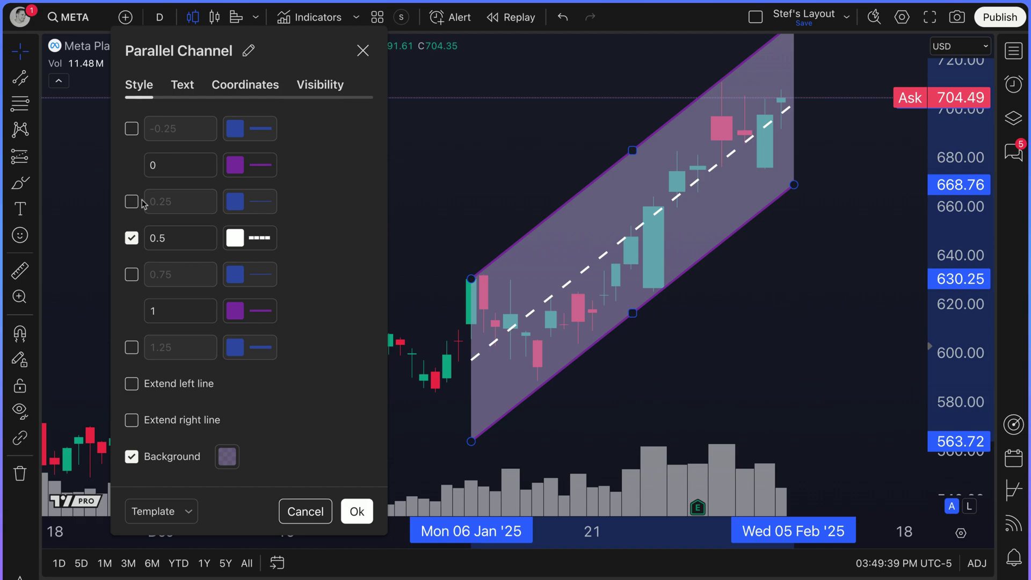
left_click(361, 54)
Step: Circle the candles' contacts with the middle line and lower border using the brush, trace the late-January price path, and undo the marks
scroll(501, 165, "up", 4)
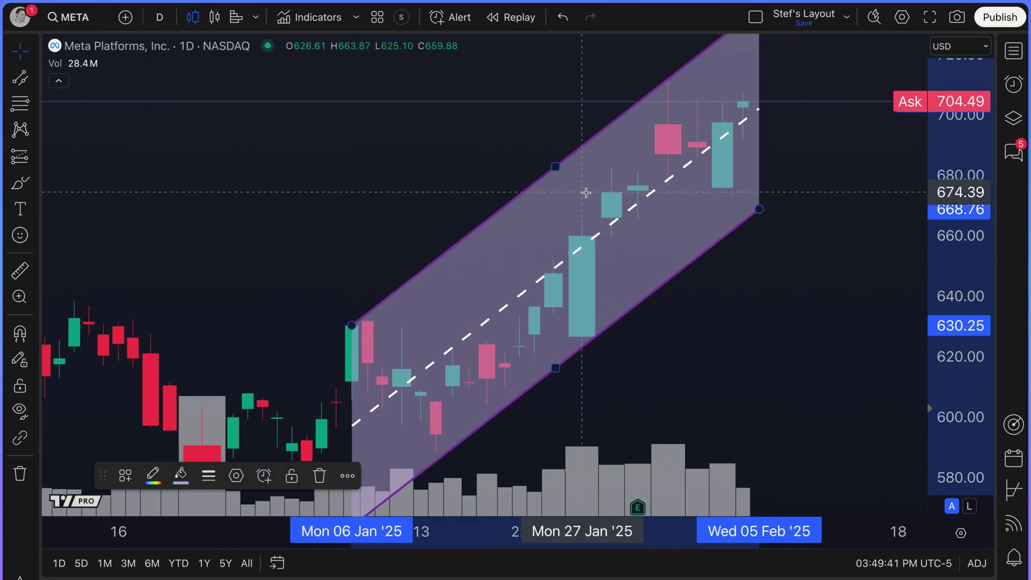
left_click(20, 182)
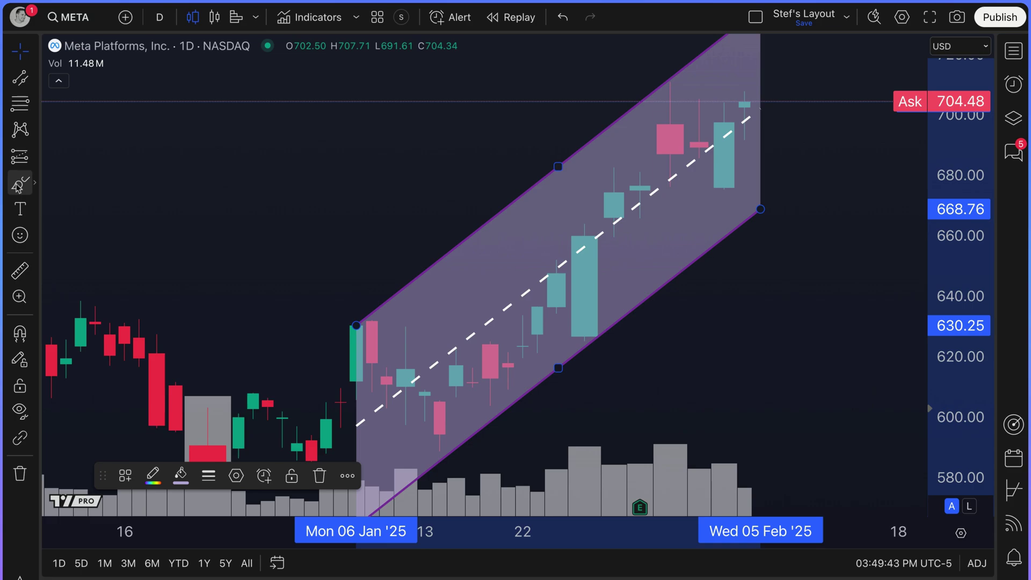
left_click_drag(759, 113, 730, 122)
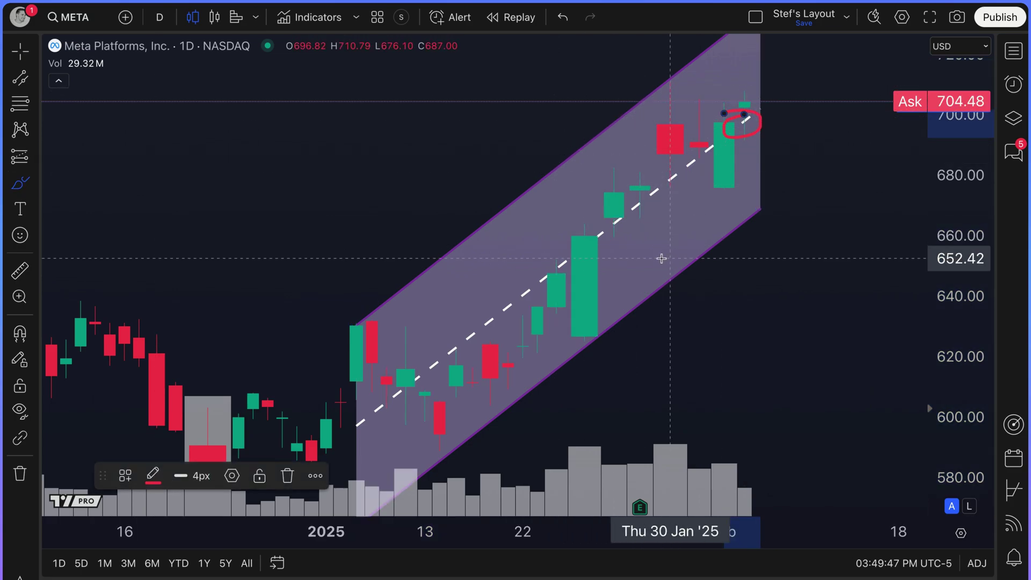
mouse_move(596, 331)
left_mouse_down()
mouse_move(594, 360)
mouse_move(596, 338)
left_mouse_up()
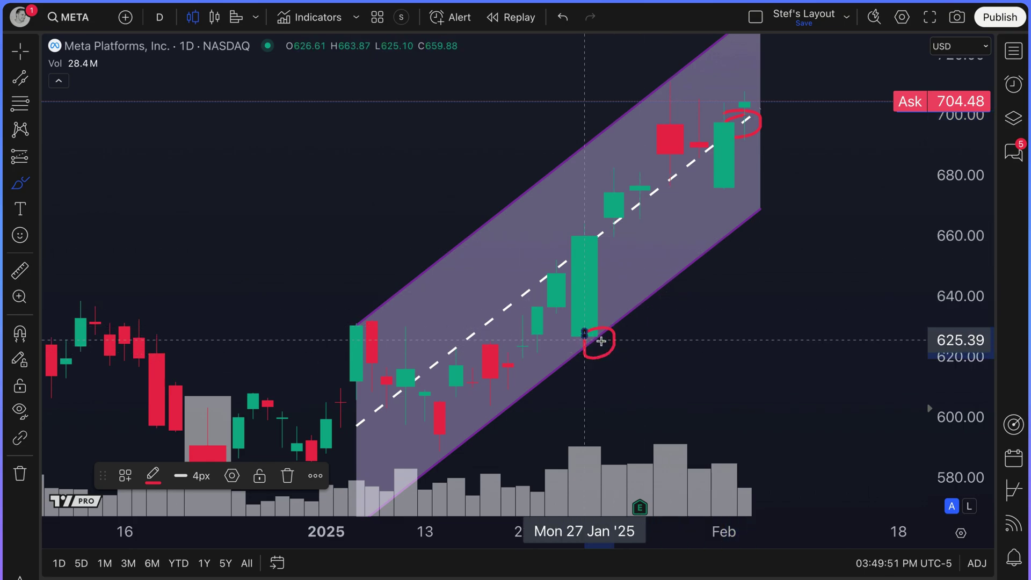
mouse_move(613, 214)
left_mouse_down()
mouse_move(676, 141)
mouse_move(722, 139)
mouse_move(742, 125)
mouse_move(743, 103)
left_mouse_up()
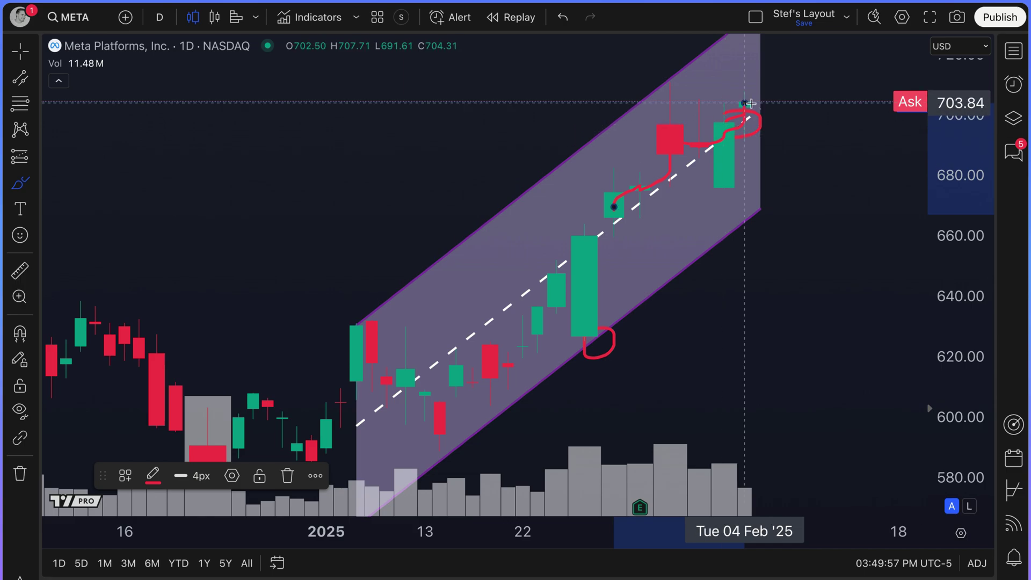
key("ctrl+z")
key("ctrl+z")
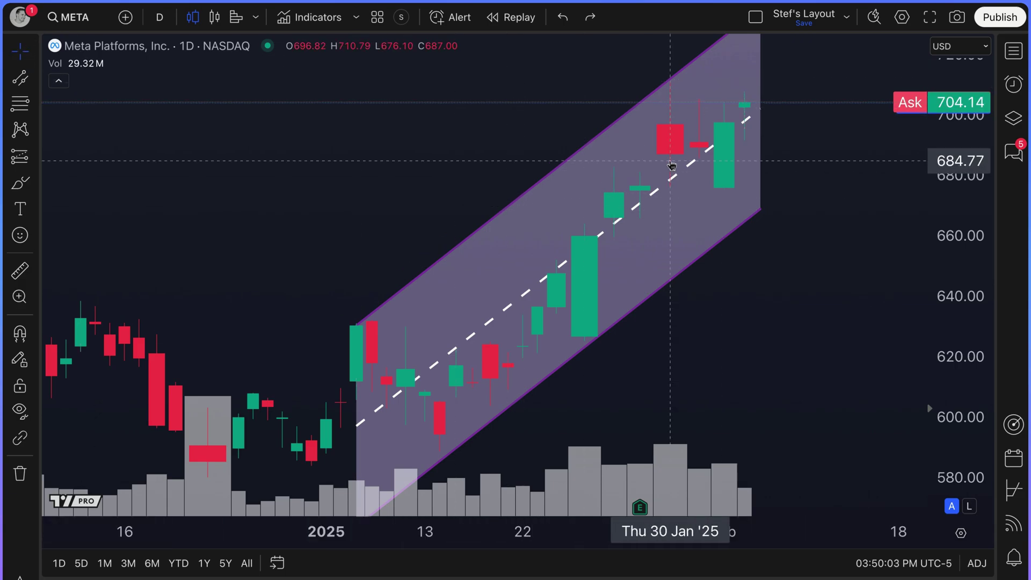
Step: Turn on the channel's 0.25 level line between the upper border and the middle line
double_click(602, 128)
left_click_drag(604, 79, 337, 40)
left_click(130, 189)
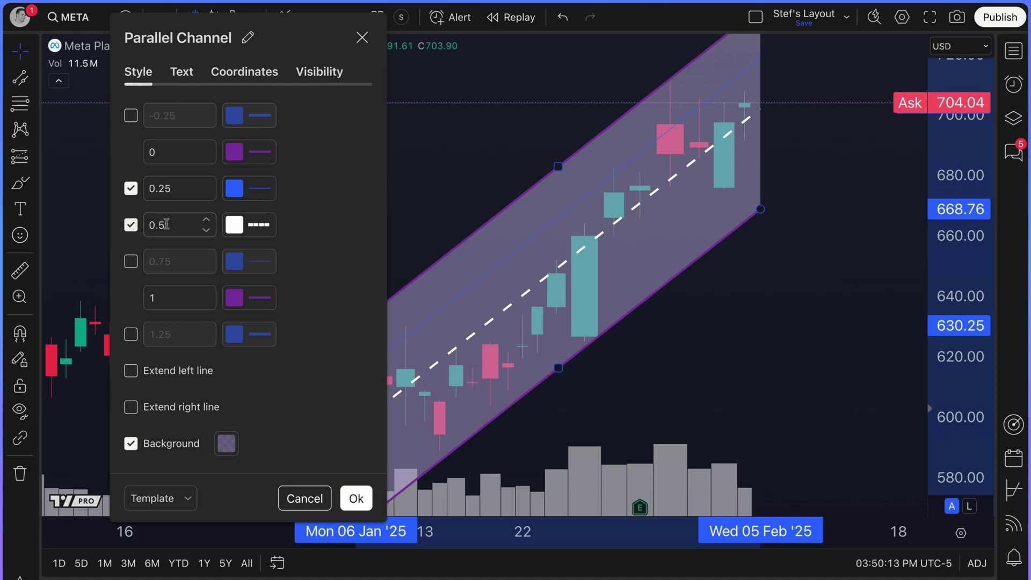
left_click(169, 187)
left_click(183, 223)
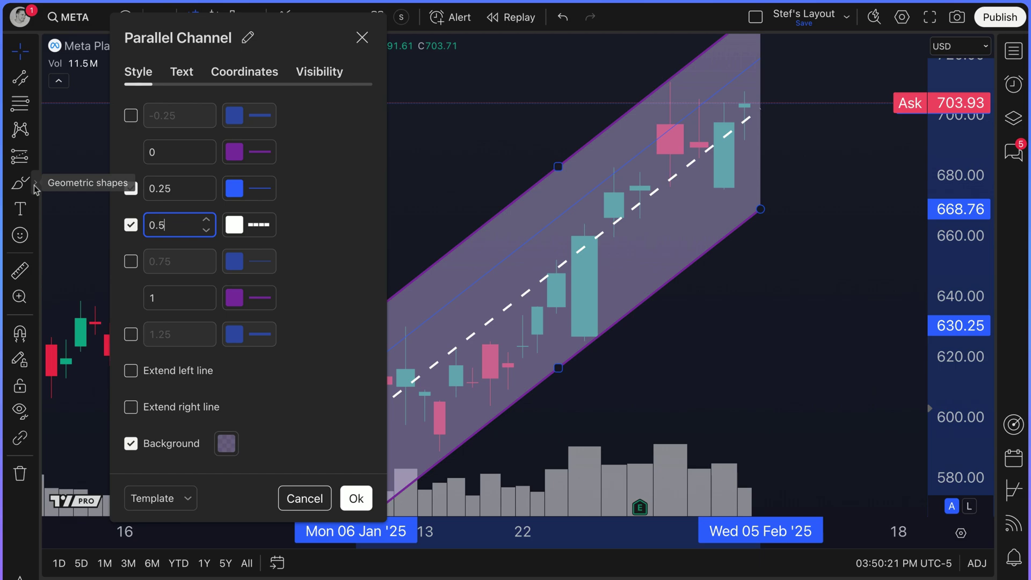
Step: Mark the area around the latest candle with the brush, then undo the marks and leave the brush
left_click(17, 188)
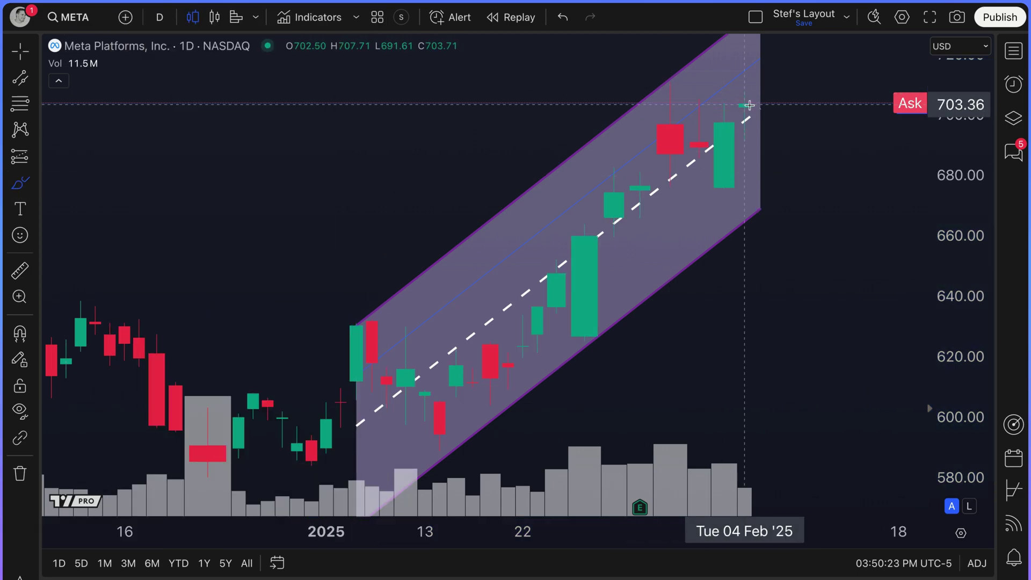
left_click_drag(744, 74, 769, 107)
mouse_move(748, 66)
left_mouse_down()
mouse_move(758, 69)
mouse_move(749, 67)
left_mouse_up()
key("ctrl+z")
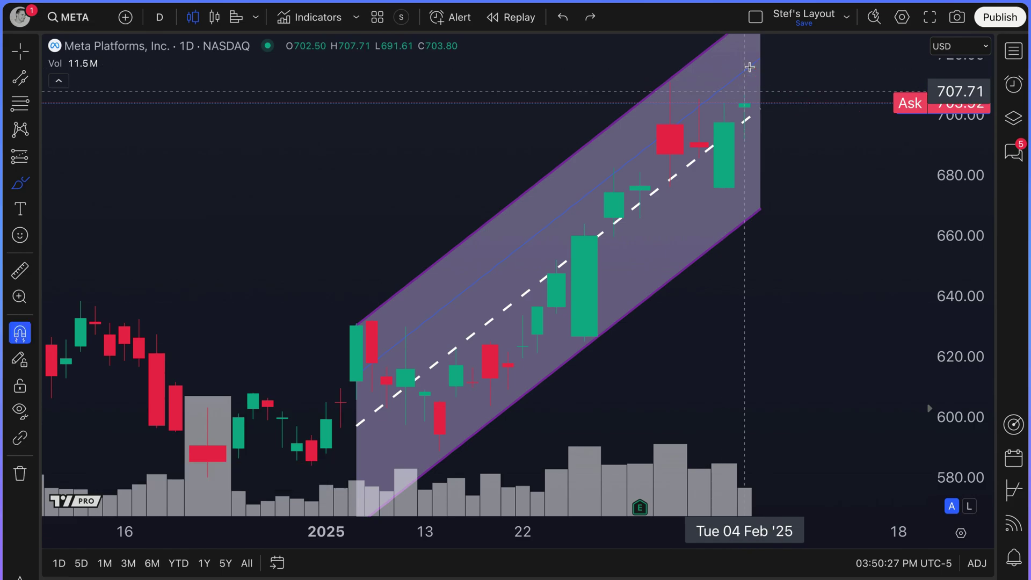
key("Escape")
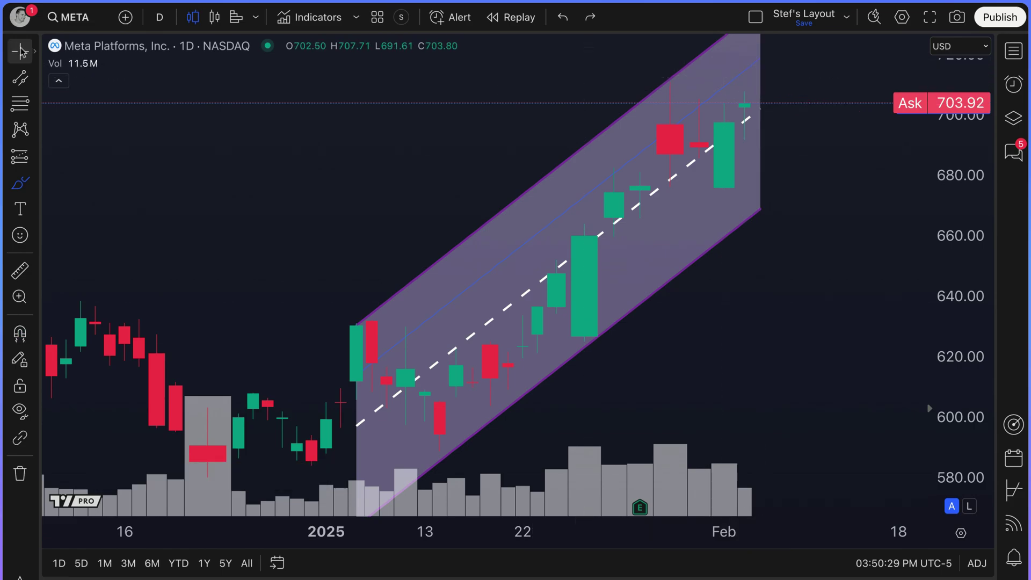
Step: Bring up the channel's style settings again, move the dialog aside, and start editing the 0.25 level's value
left_click(563, 164)
double_click(563, 165)
left_click_drag(569, 77, 335, 24)
left_click(218, 176)
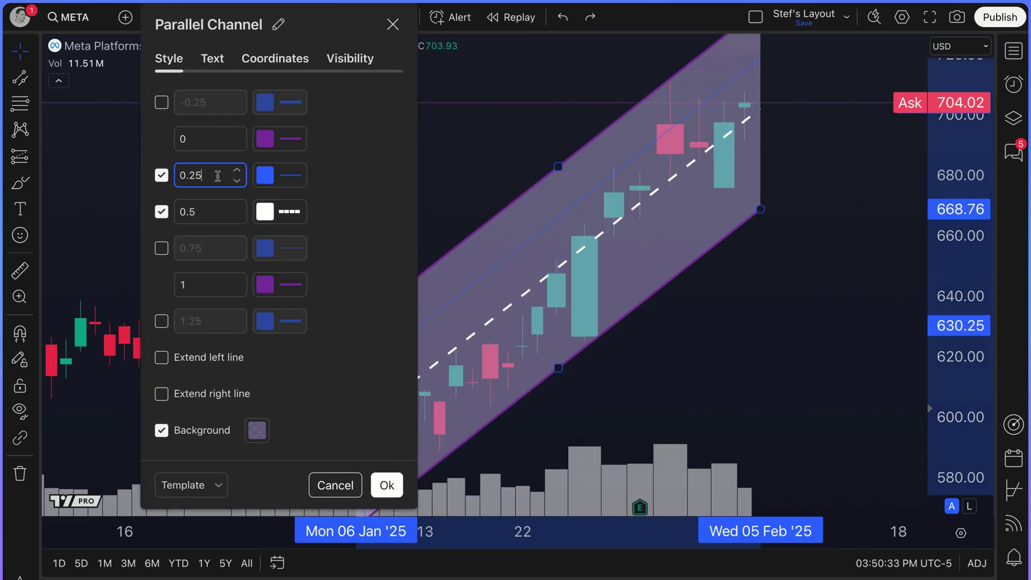
Step: Try replacing the decimals of the 0.25 level's value with 8
left_click_drag(198, 175, 188, 175)
key("BackSpace")
type("8")
Step: Turn on the channel's 0.75 level line and keep the two quarter levels at 0.25 and 0.75
left_click(161, 249)
left_click(193, 248)
double_click(196, 248)
key("Left")
left_click(203, 171)
left_click(207, 176)
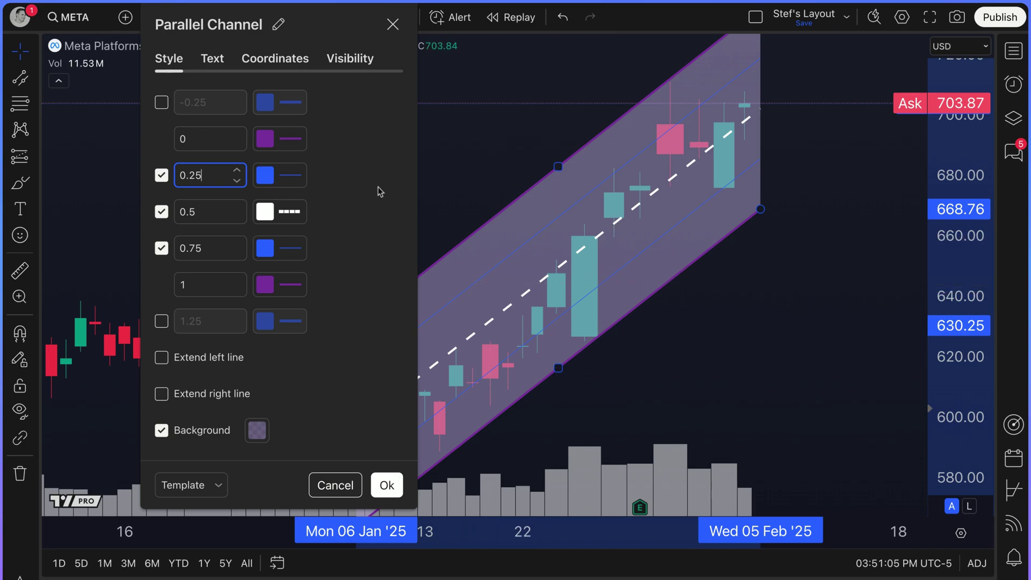
Step: Turn on the channel's -0.25 and 1.25 level lines, keep their values, and close the settings
left_click(162, 104)
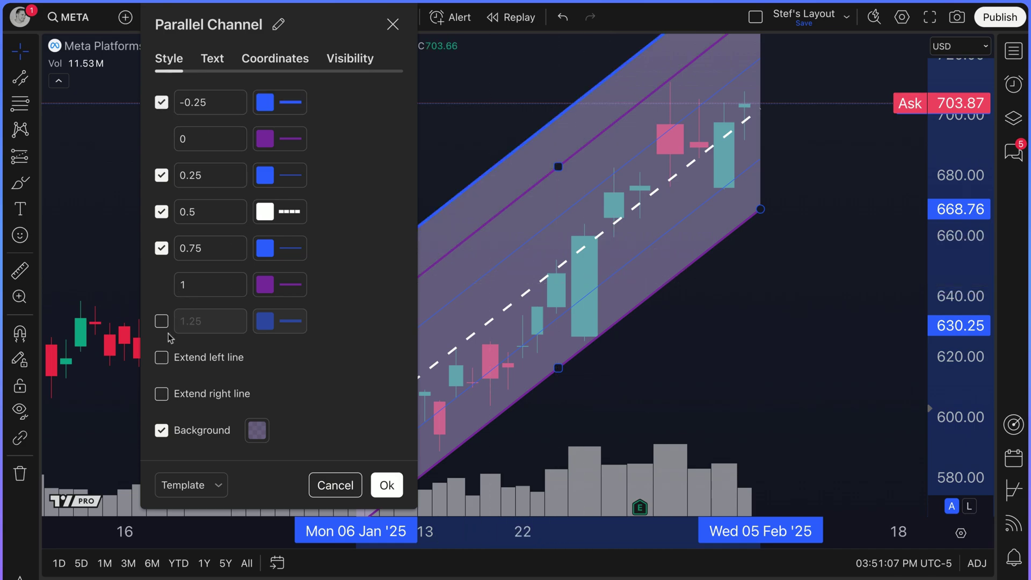
left_click(162, 321)
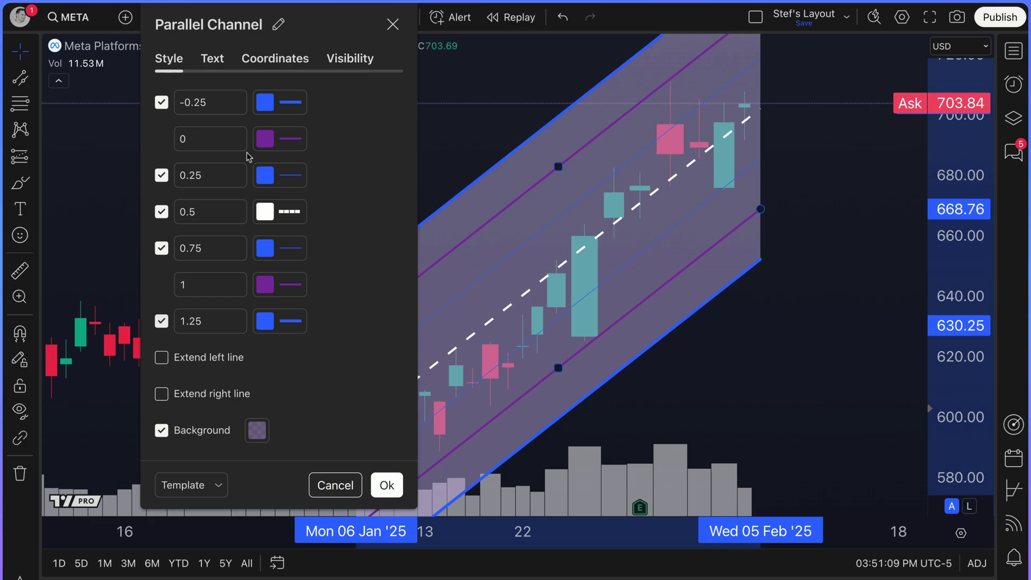
left_click(211, 102)
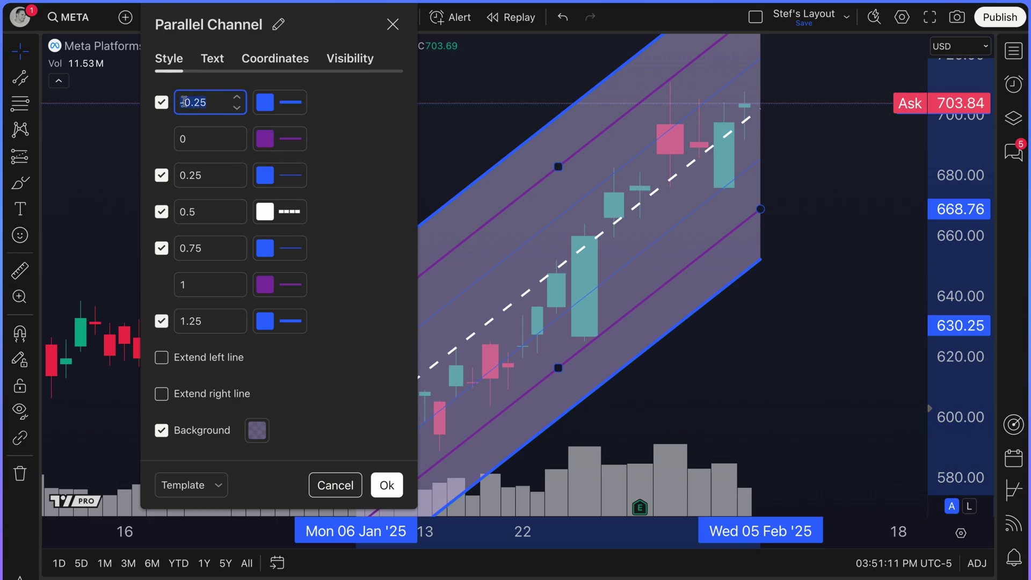
left_click_drag(220, 321, 177, 325)
left_click(188, 321)
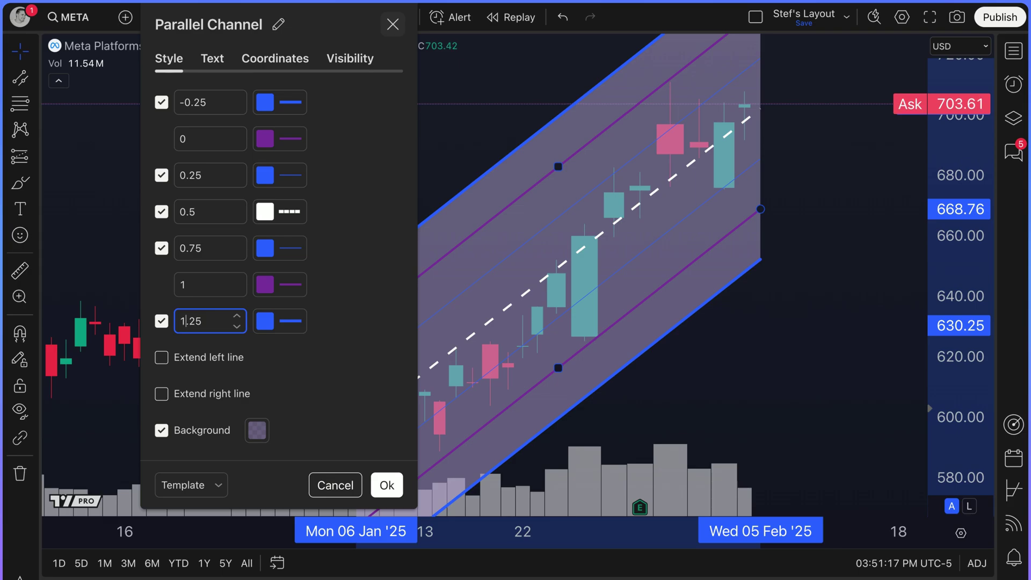
left_click(393, 25)
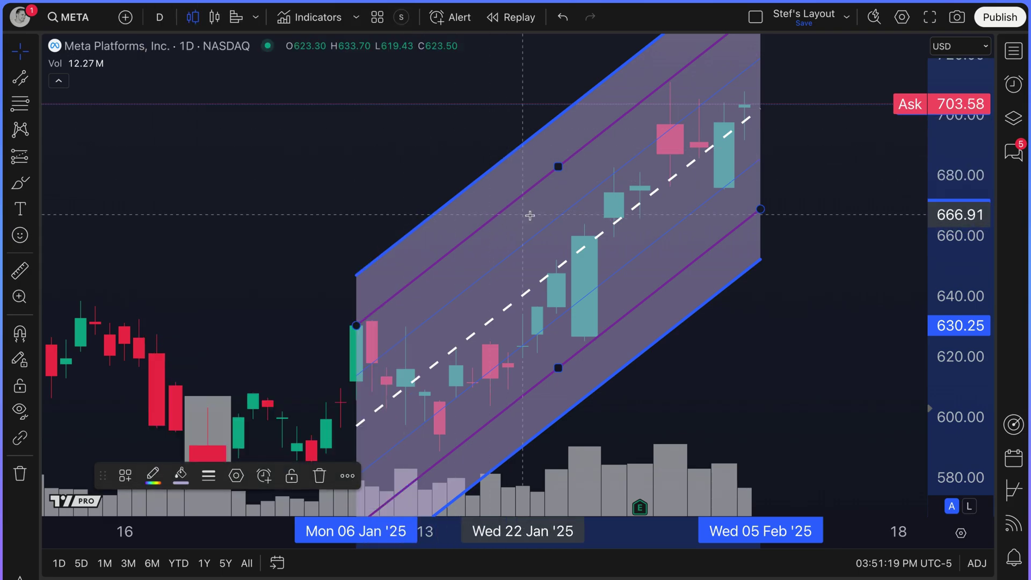
Step: Compress the price scale, brush a vertical mark upward from the latest candle, then undo the mark and leave the brush
scroll(532, 220, "down", 1)
scroll(585, 225, "down", 2)
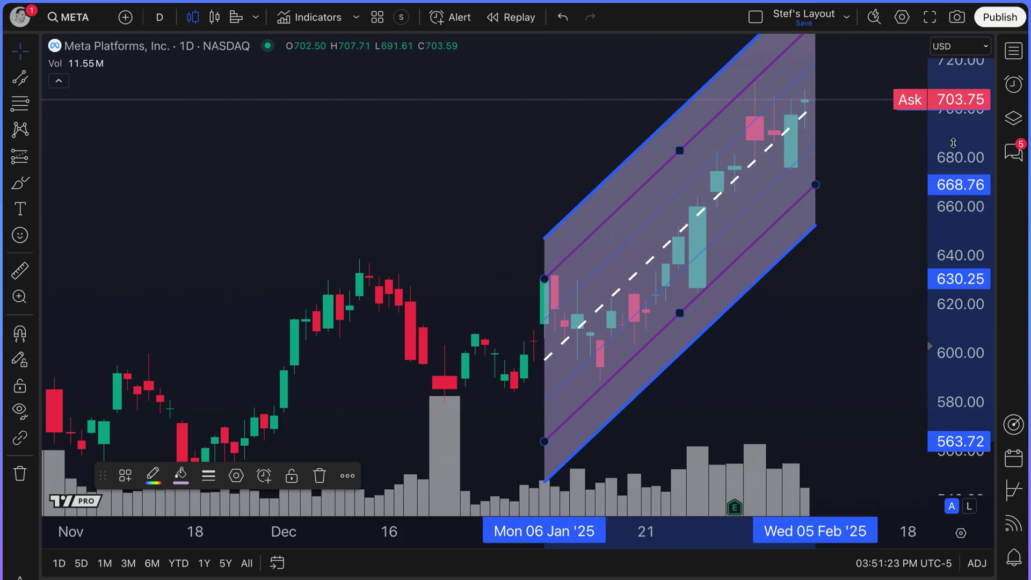
left_click_drag(960, 188, 961, 342)
left_click(822, 168)
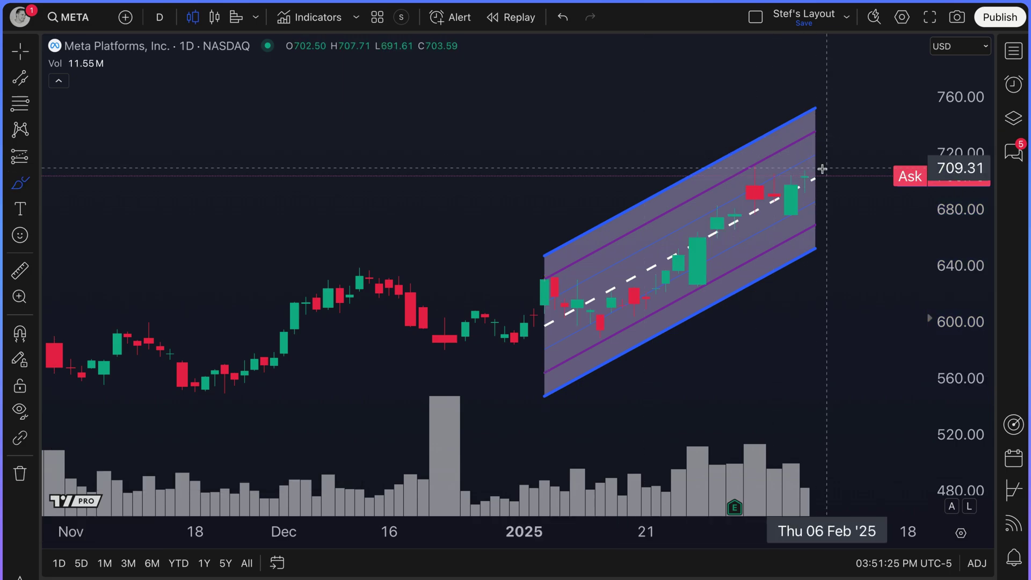
left_click_drag(812, 179, 815, 63)
key("ctrl+z")
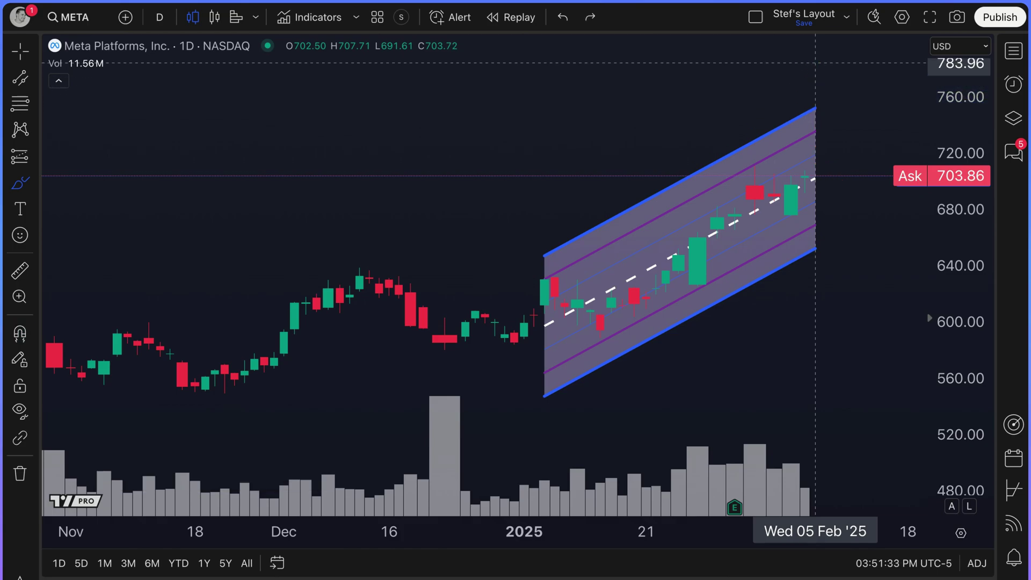
key("Escape")
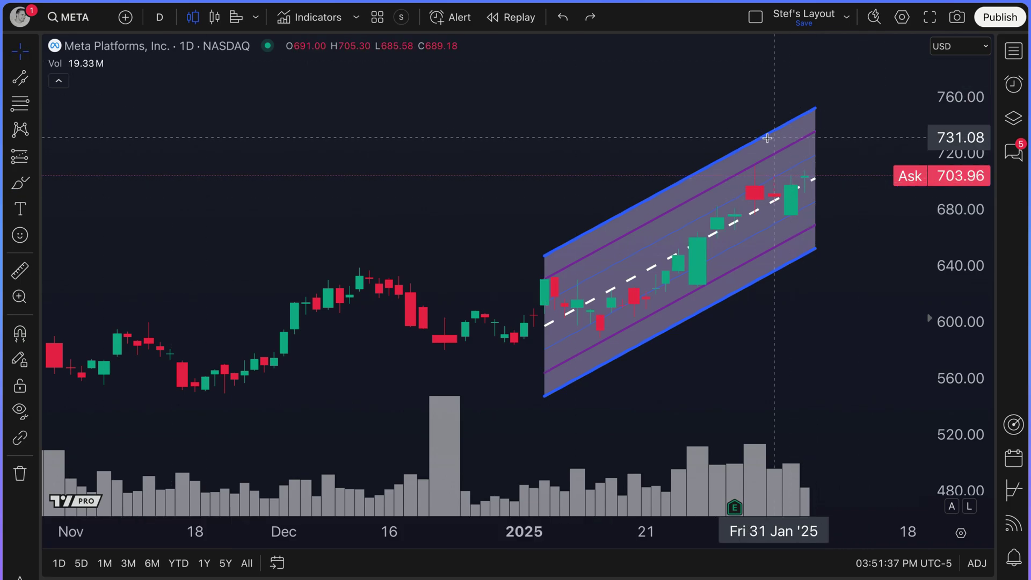
Step: Reopen the channel's style settings, turn off the 1.25 and -0.25 level lines, and close the dialog
left_click(774, 136)
double_click(795, 122)
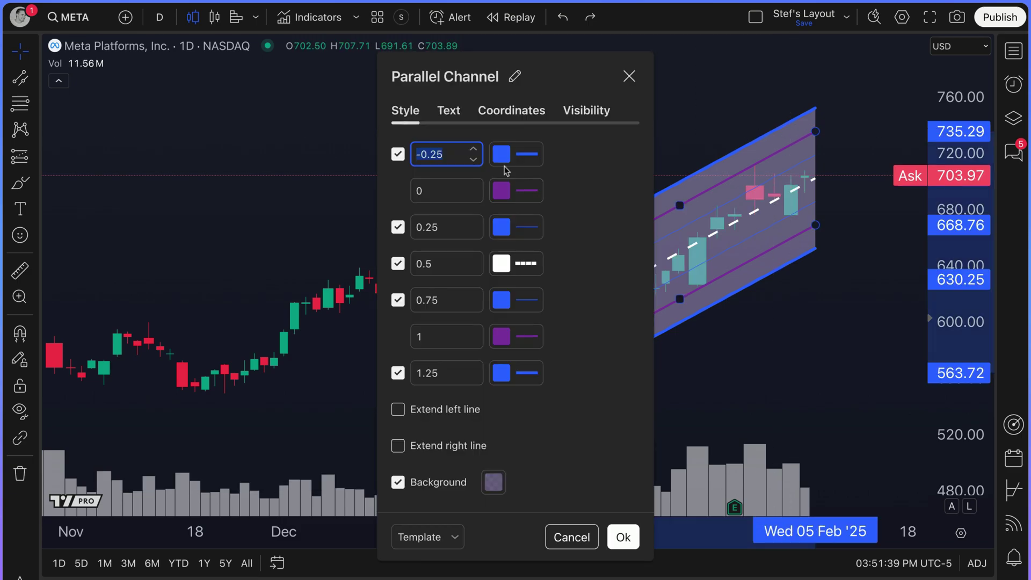
left_click(452, 155)
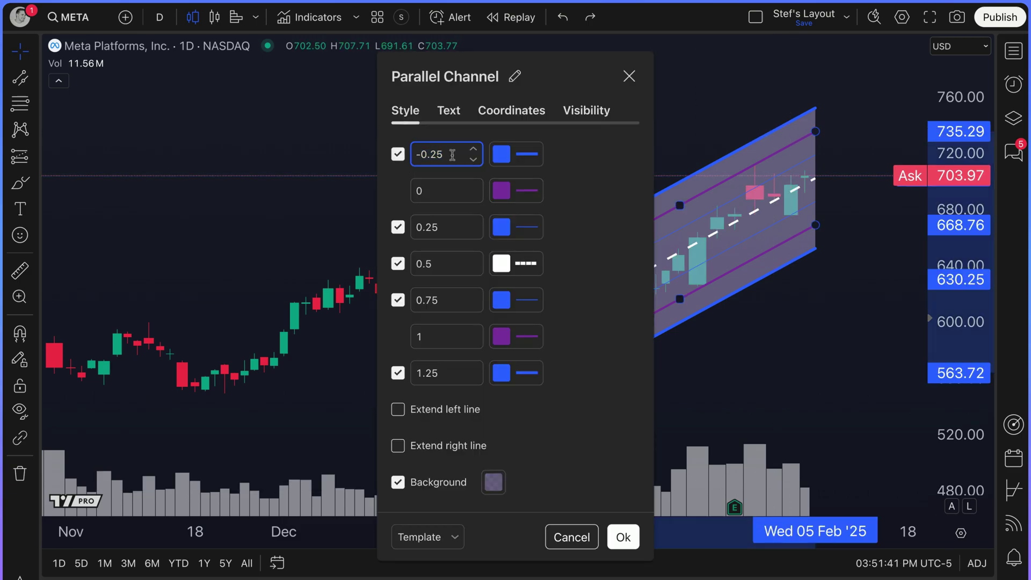
left_click(439, 373)
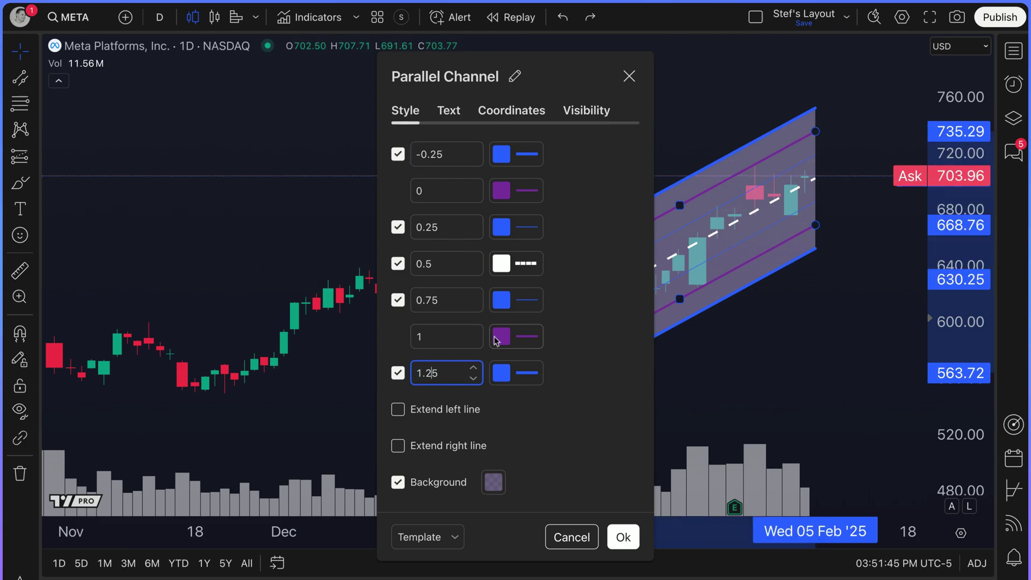
left_click(398, 373)
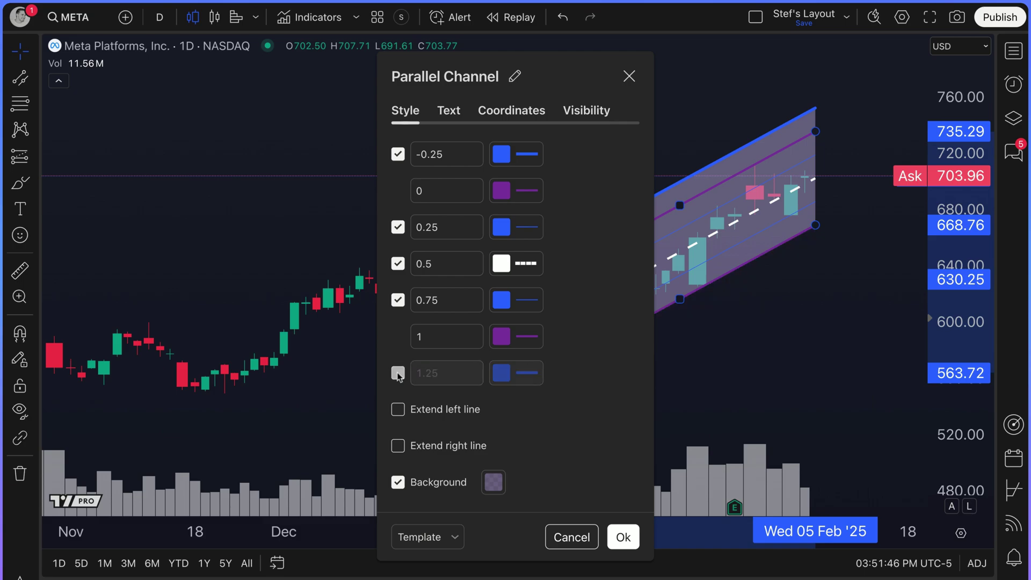
left_click(398, 155)
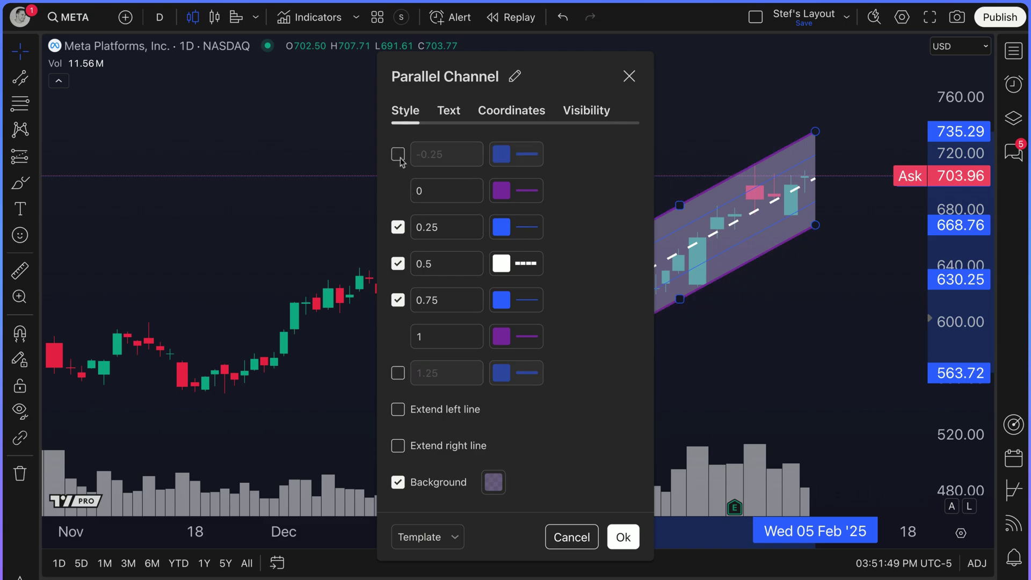
left_click(629, 76)
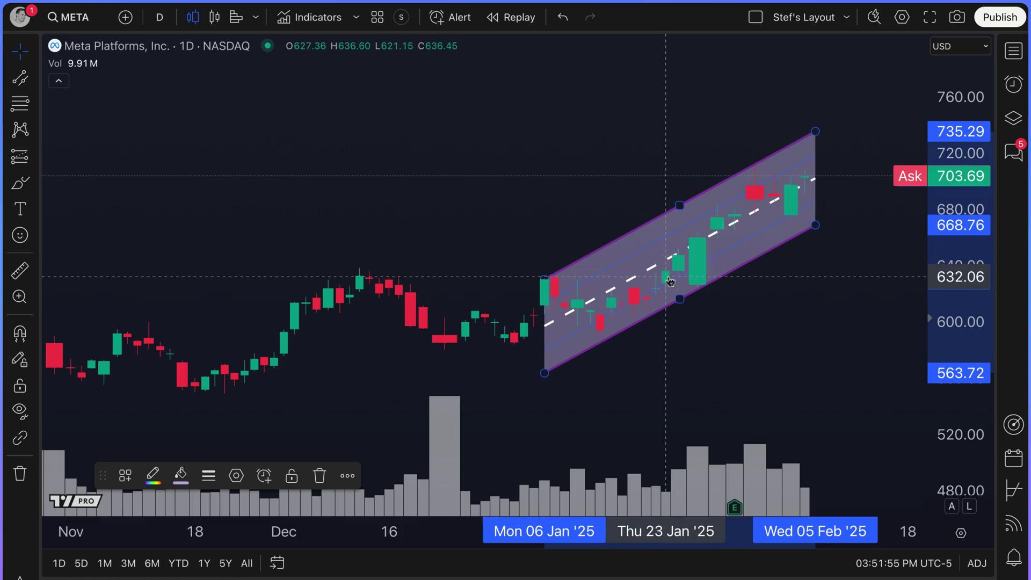
Step: Reopen the channel's settings and look through the colour and line options of its individual levels, then close the dialog
scroll(693, 259, "down", 2)
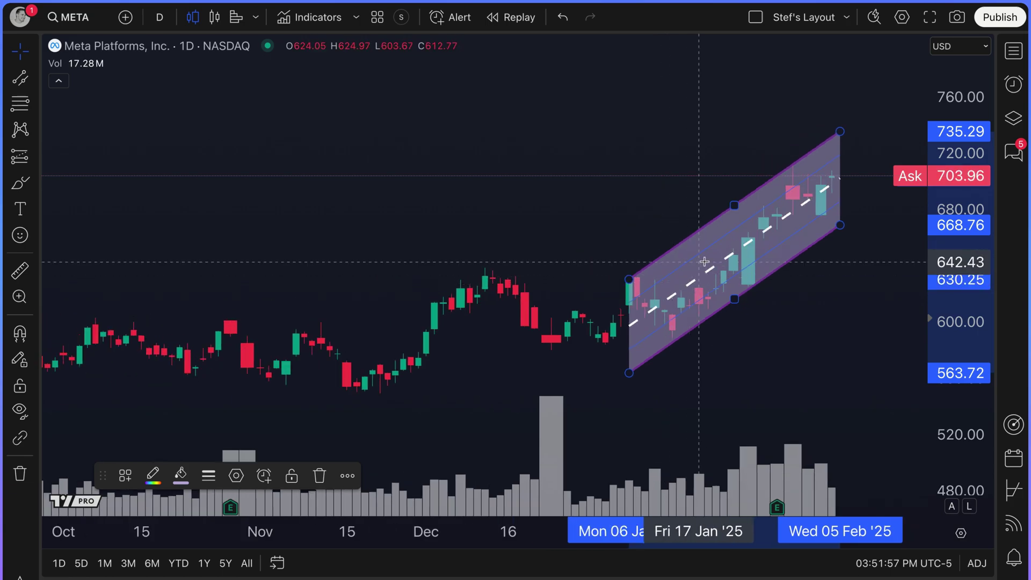
double_click(699, 232)
left_click(520, 197)
left_click(528, 230)
left_click(527, 265)
left_click(527, 265)
left_click(568, 248)
left_click(528, 299)
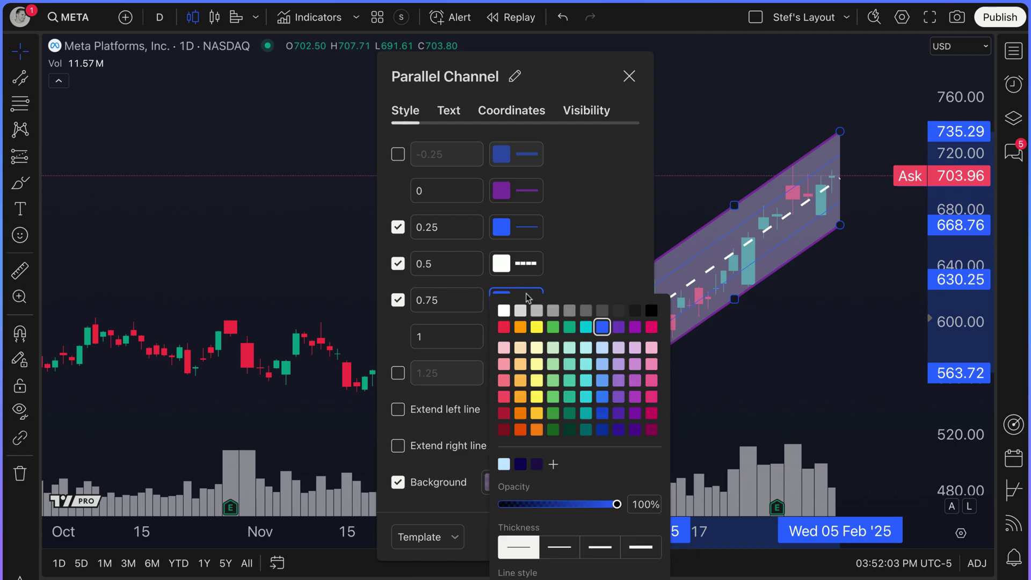
left_click(561, 251)
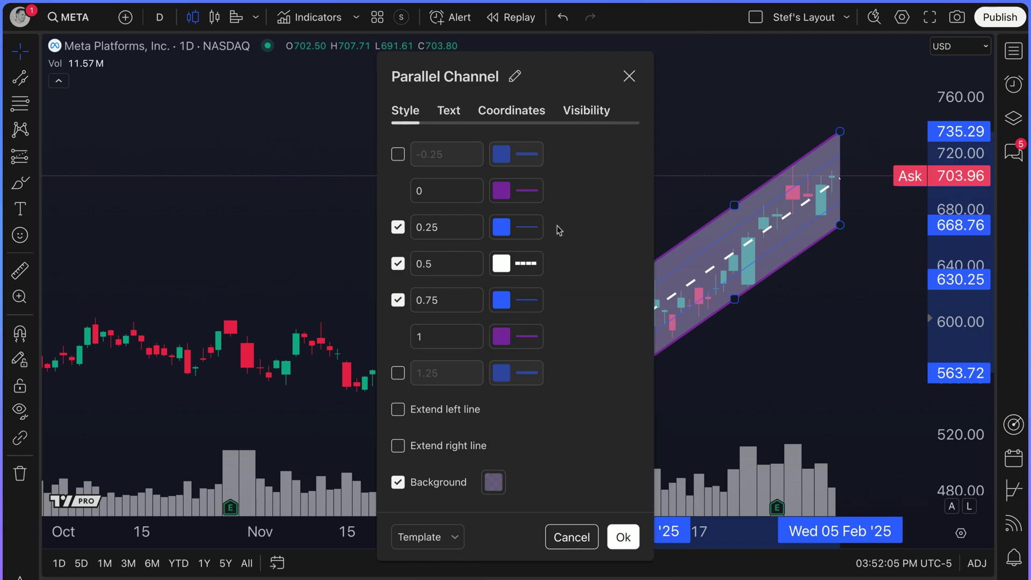
left_click(627, 78)
Step: Bring up the channel's style settings, move the dialog off the channel, and open the 0.5 level's line options
scroll(537, 295, "up", 3)
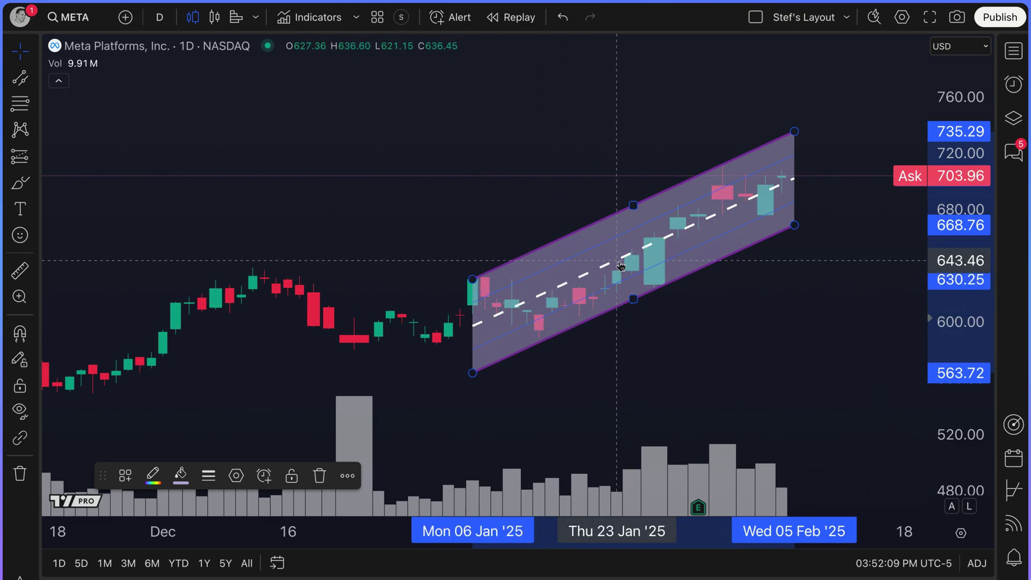
double_click(604, 274)
left_click_drag(575, 90, 344, 61)
left_click(301, 238)
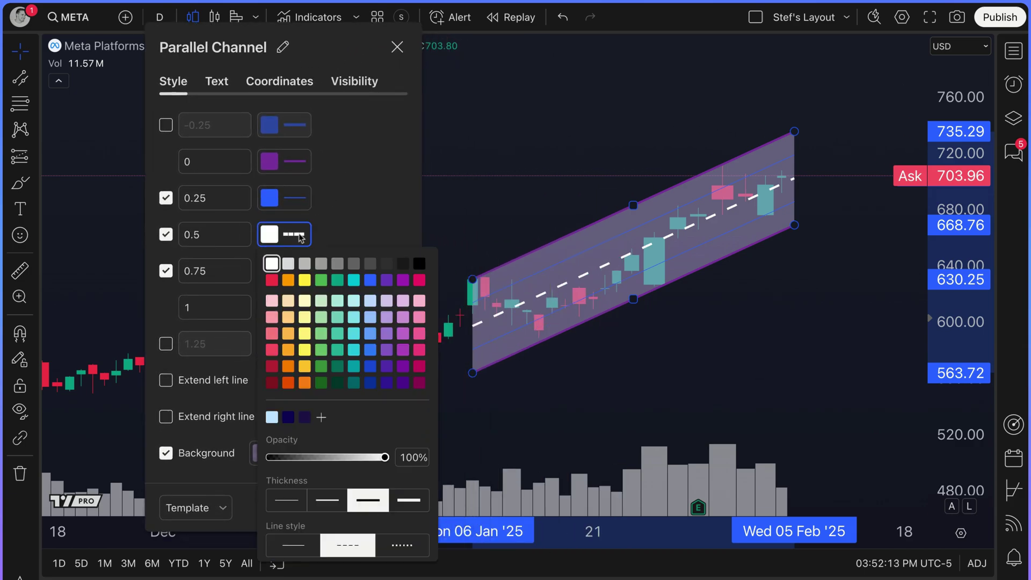
Step: Try dotted and solid styles, the thickest and thinnest widths, and several colours including dark green on the 0.5 level line
left_click(402, 545)
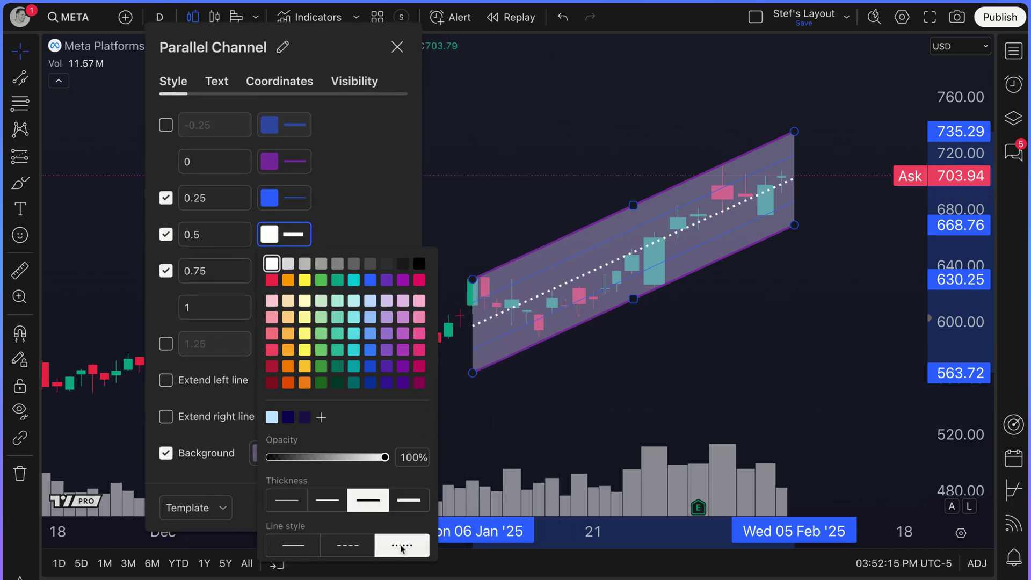
left_click(309, 548)
left_click(410, 505)
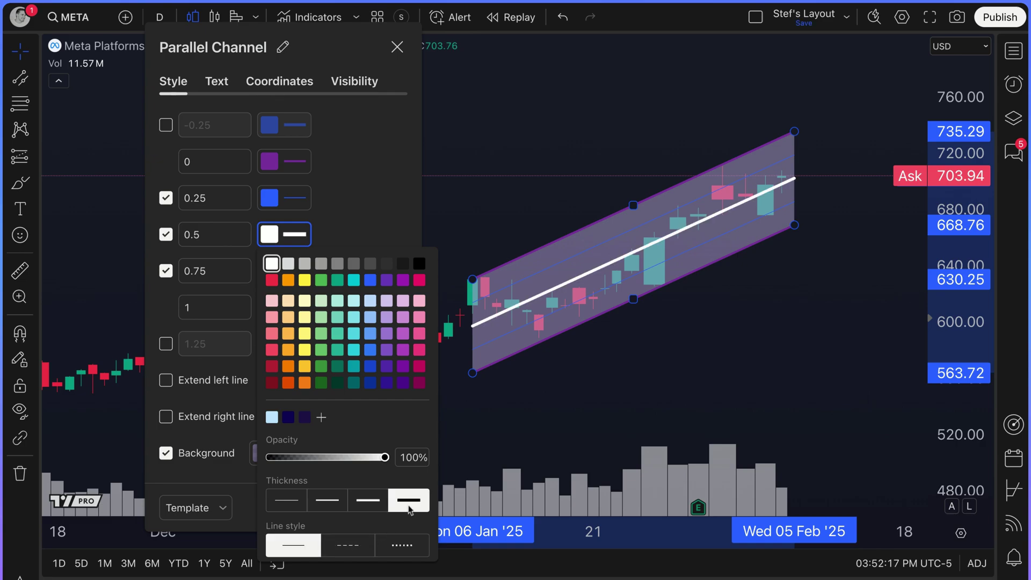
left_click(287, 502)
left_click(304, 280)
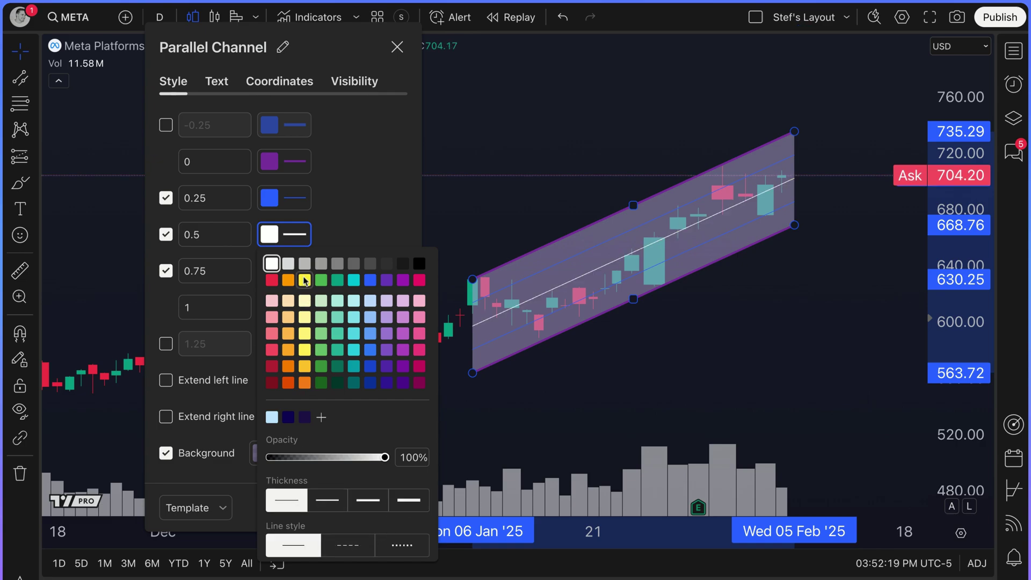
left_click(353, 317)
left_click(387, 333)
left_click(338, 367)
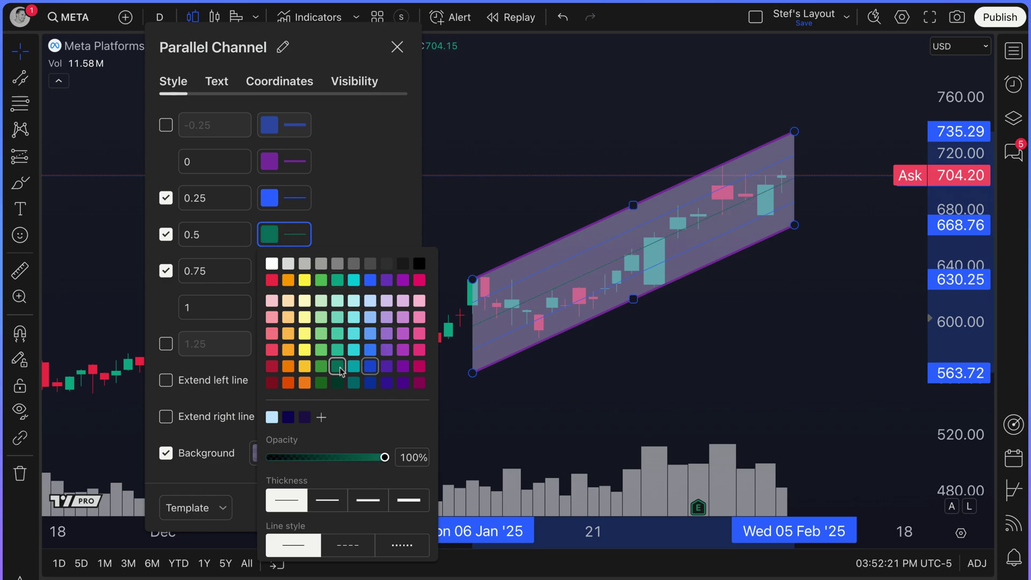
Step: Make the 0.5 level line yellow and dotted with the second-thickest width
left_click(305, 280)
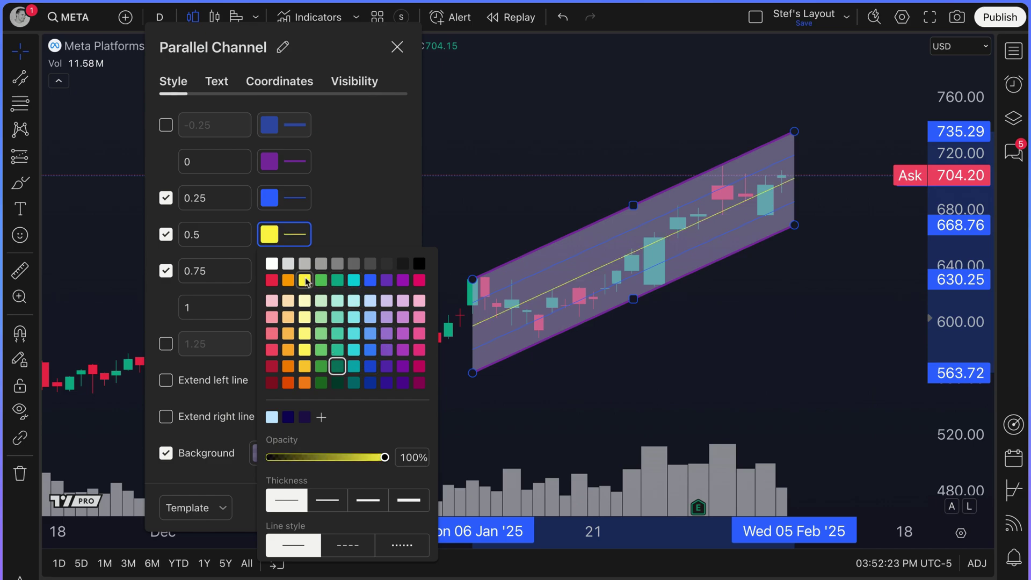
left_click(377, 509)
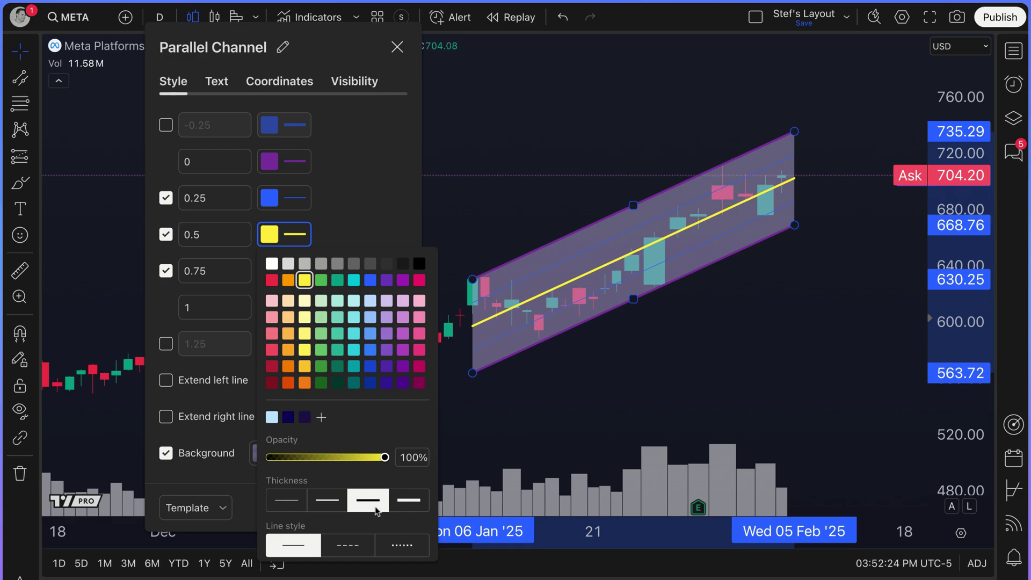
left_click(397, 545)
left_click(378, 188)
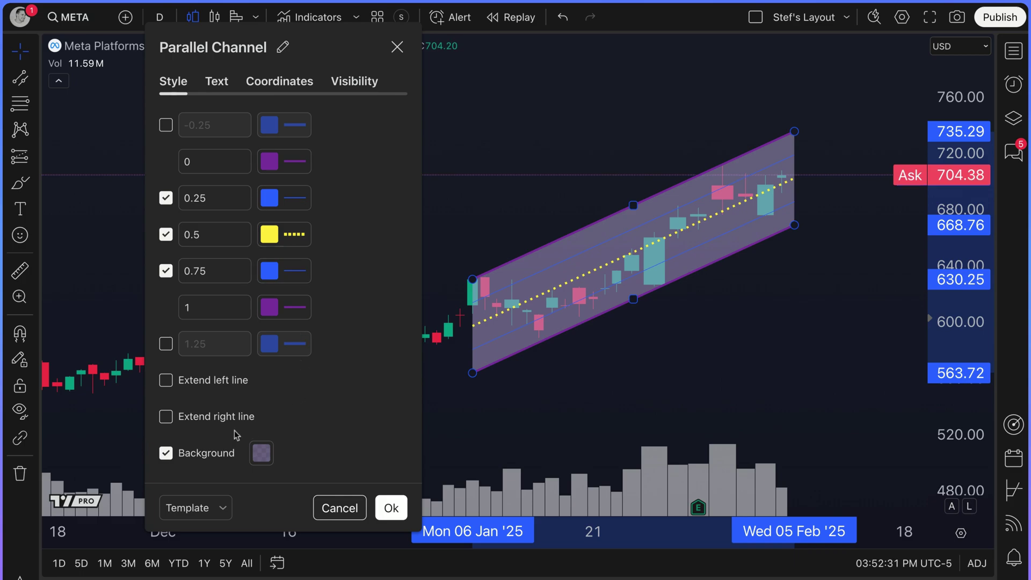
Step: Switch the channel's background fill off and back on, then open its colour options
left_click(212, 454)
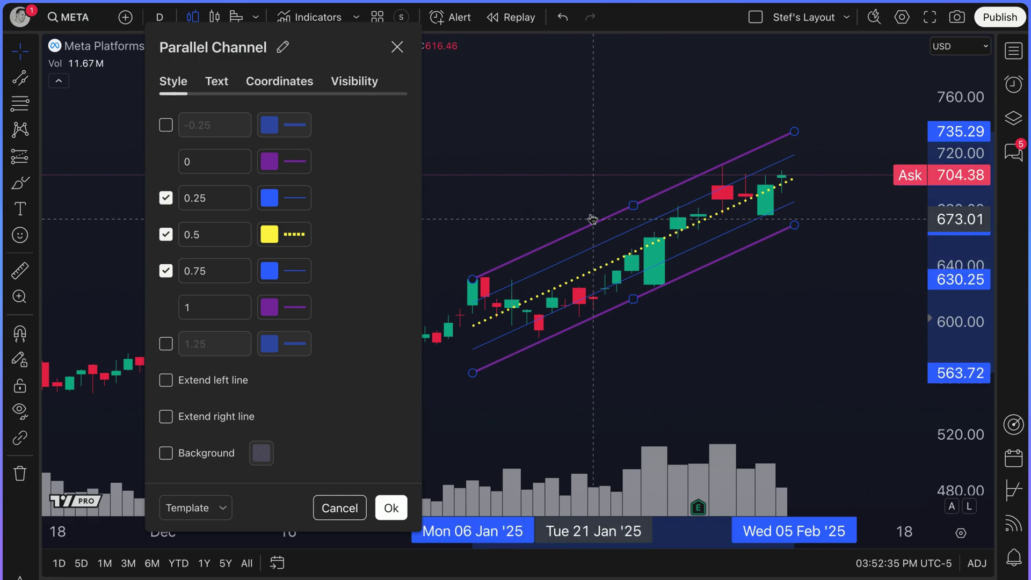
left_click(166, 453)
left_click(261, 453)
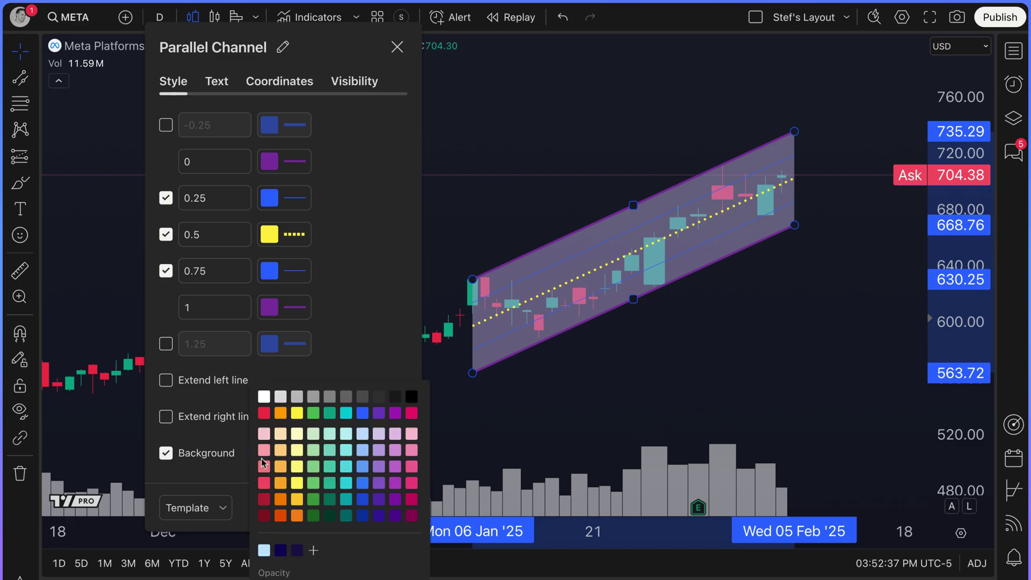
Step: Make the channel's background fill cyan after trying blue, purple, red, orange and white fills
left_click(345, 413)
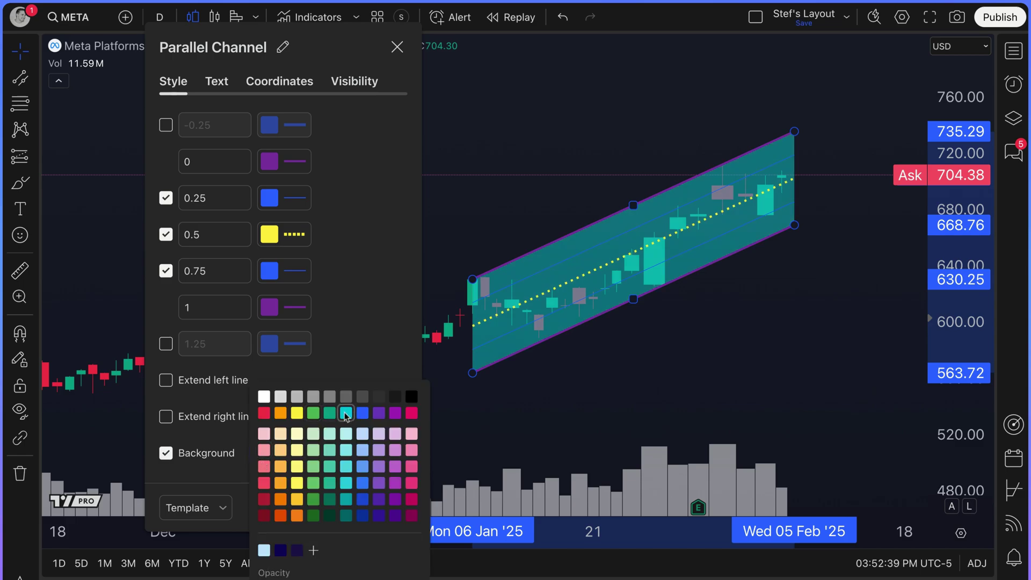
left_click(364, 414)
left_click(411, 413)
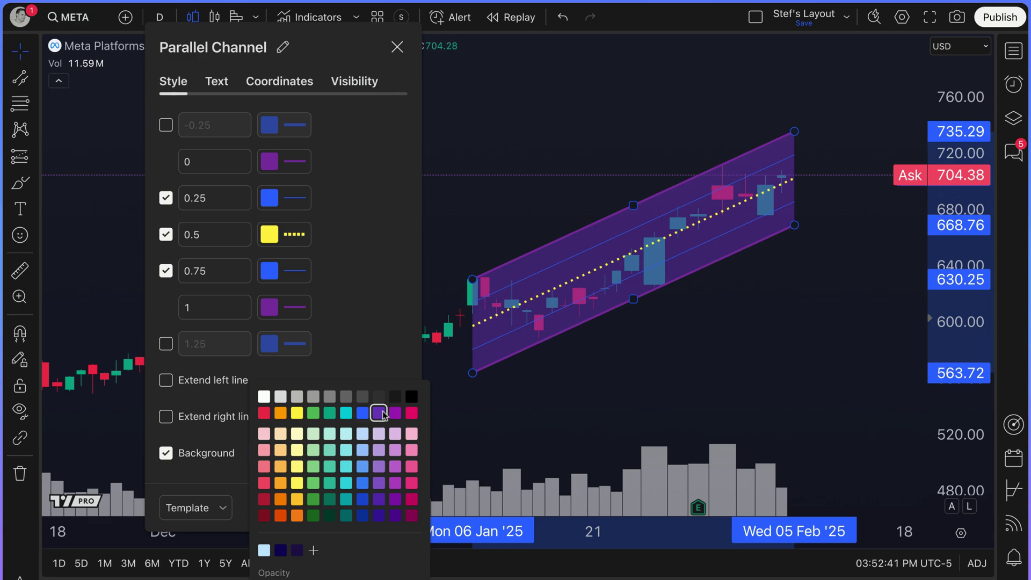
left_click(397, 414)
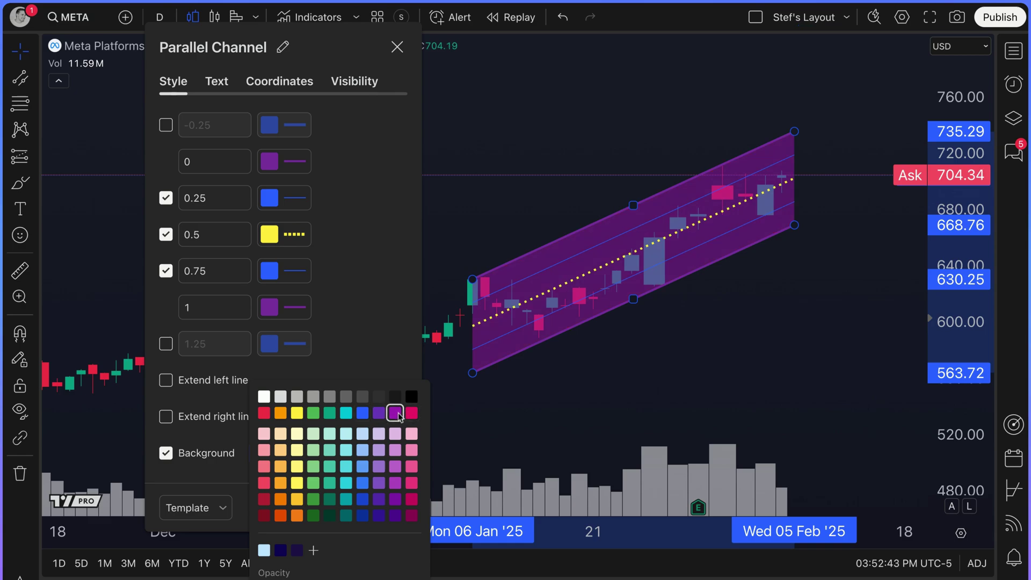
left_click(264, 414)
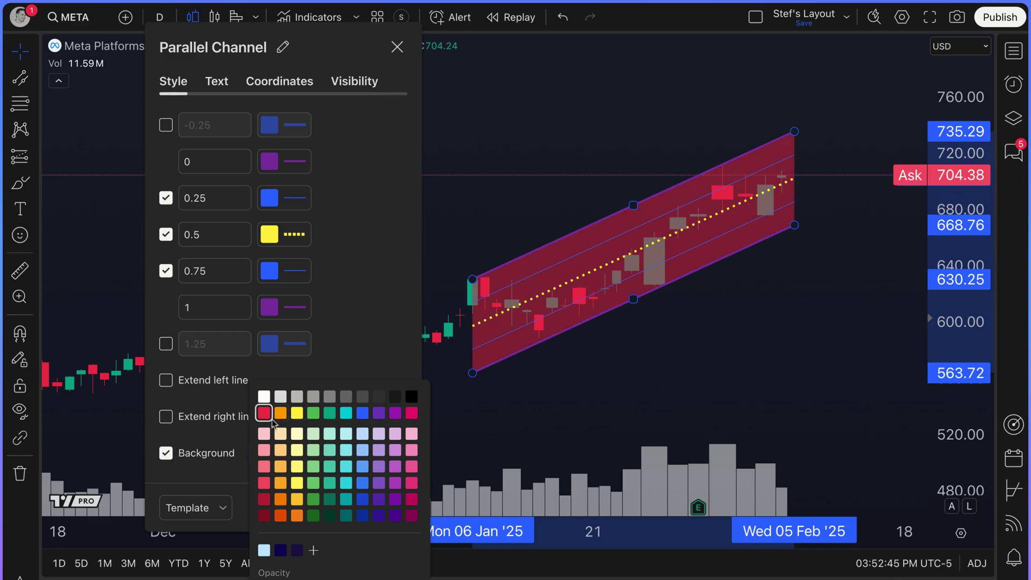
left_click(279, 417)
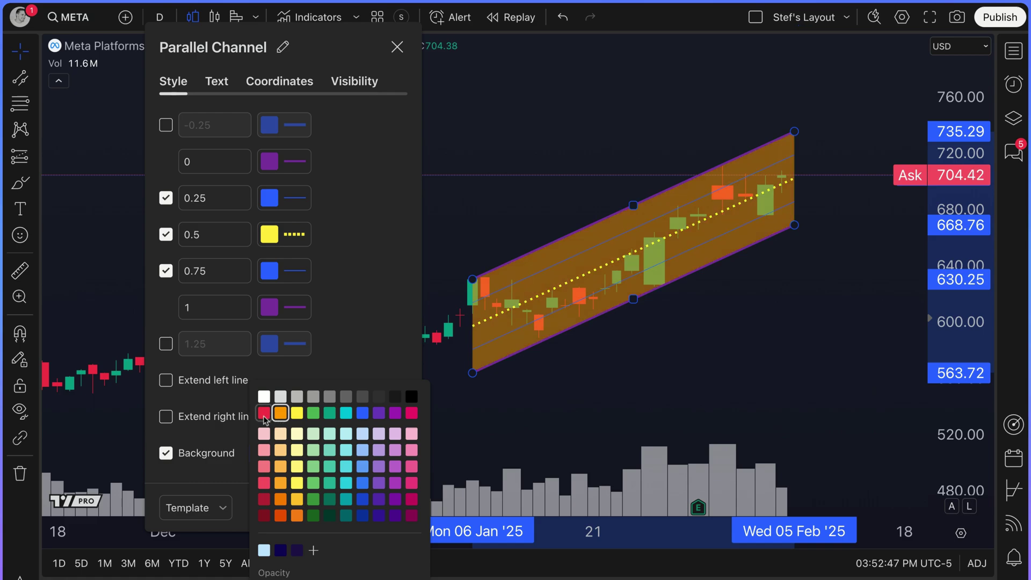
left_click(264, 414)
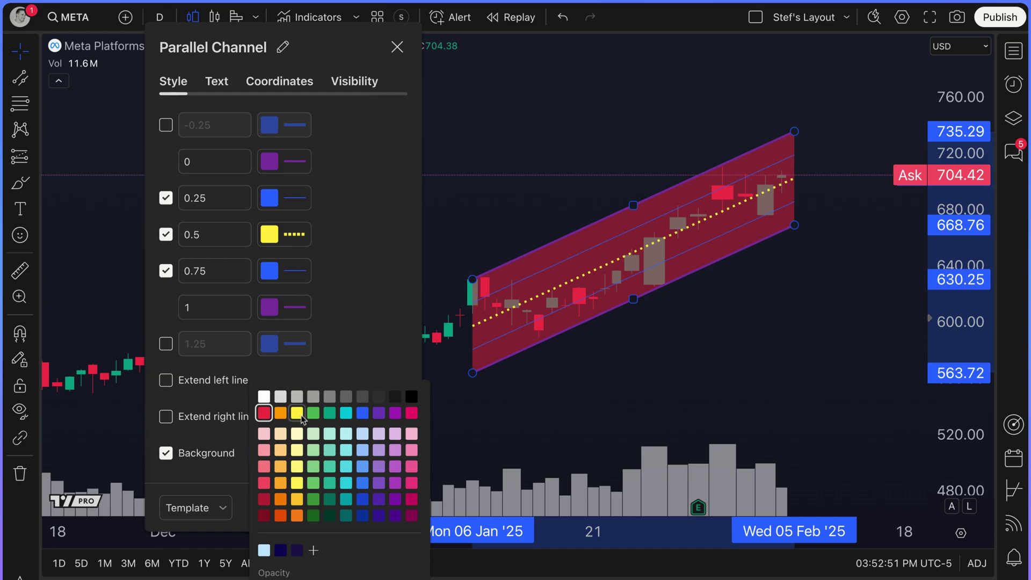
left_click(362, 414)
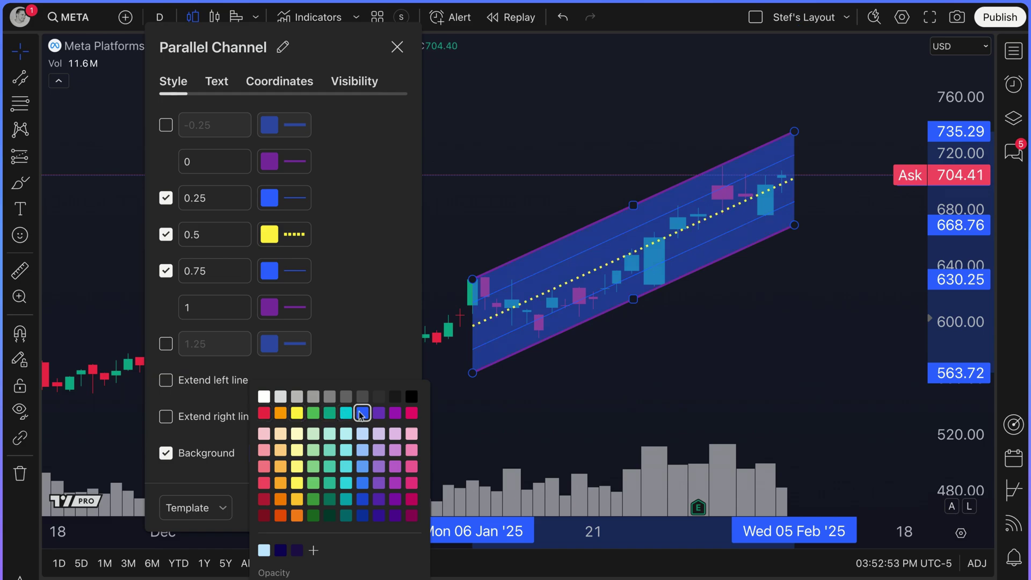
left_click(280, 396)
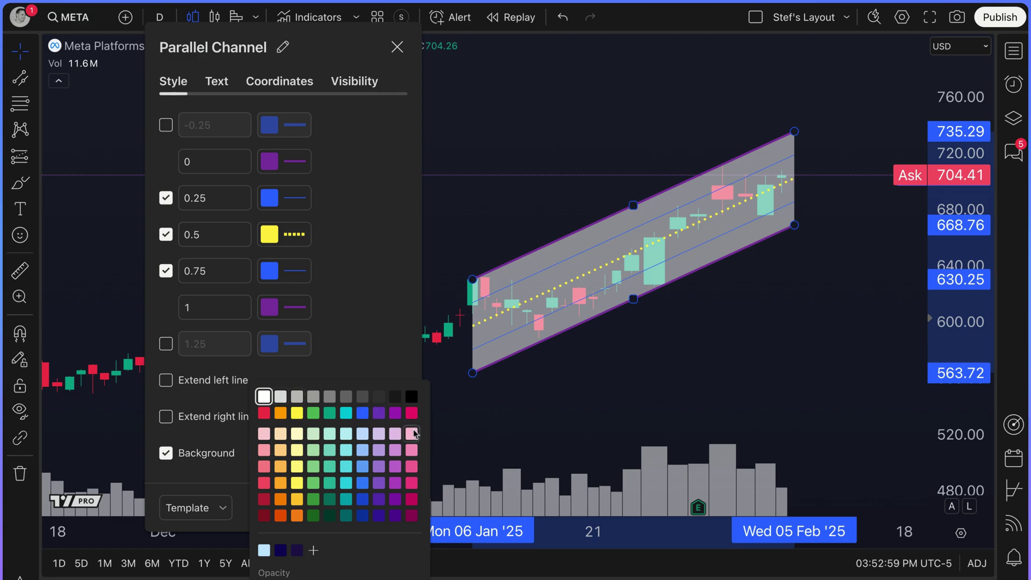
left_click(345, 412)
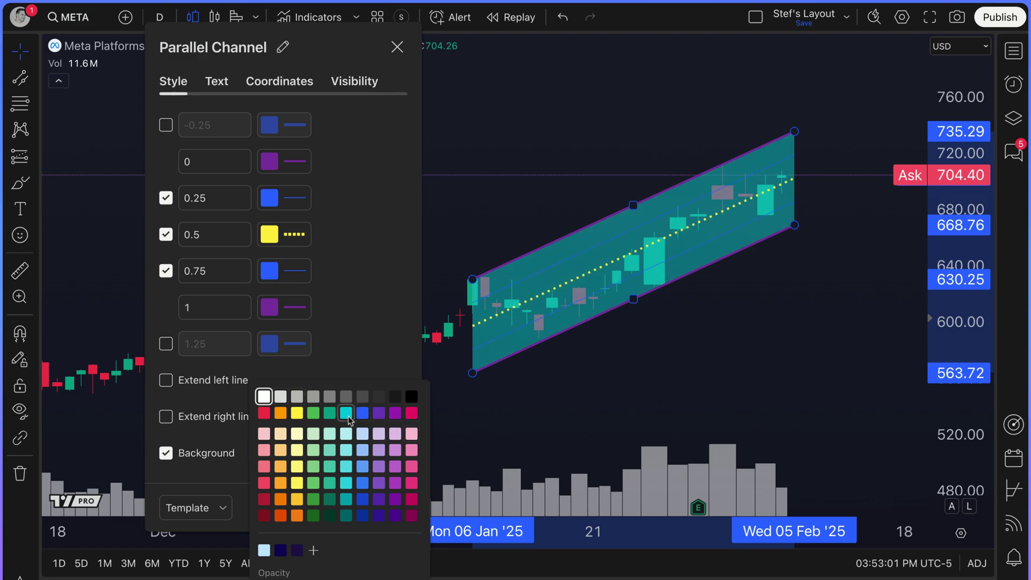
left_click(353, 323)
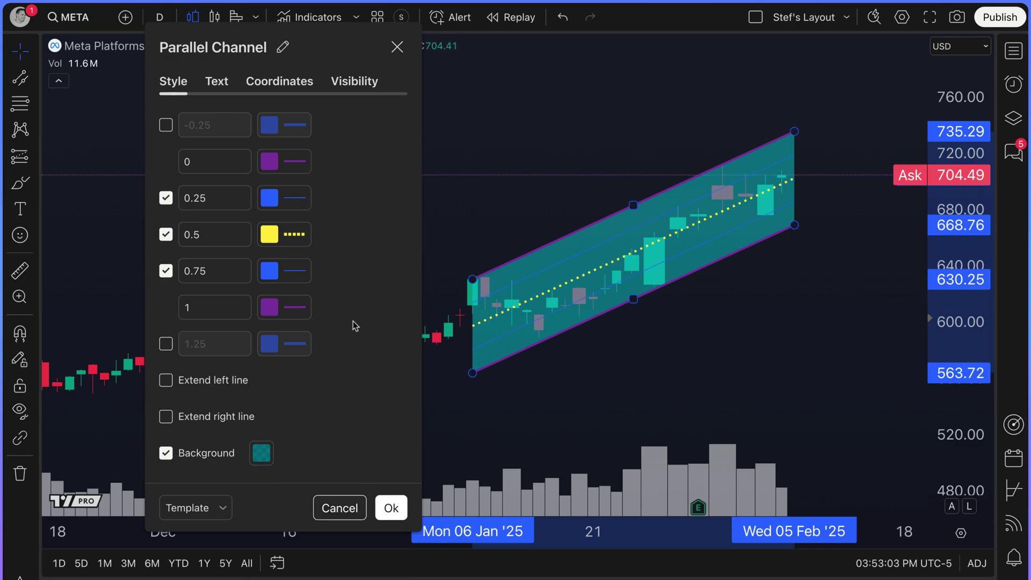
Step: Add the bold text label "Watching these levels" to the channel
left_click(222, 88)
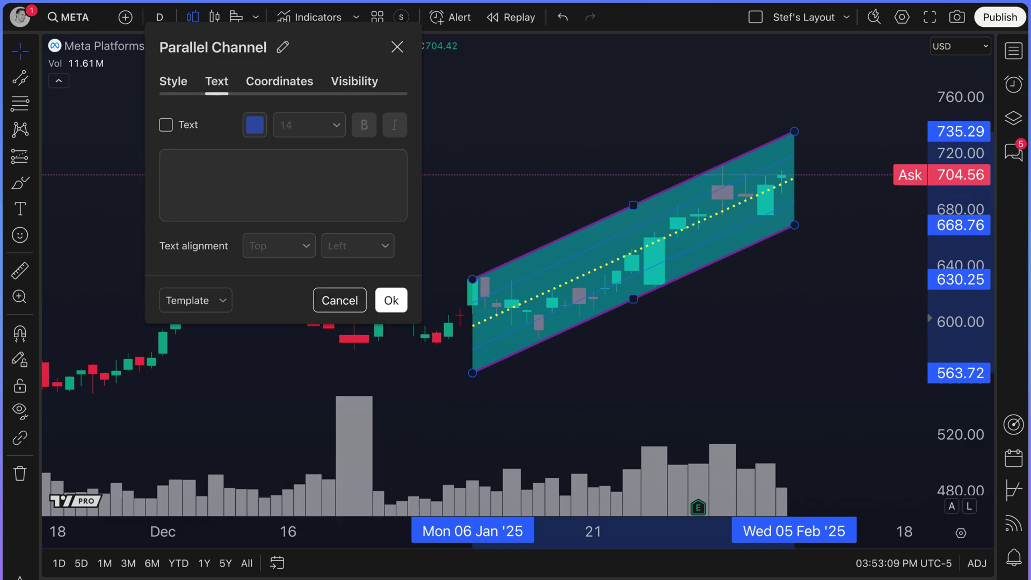
left_click(198, 127)
left_click(253, 180)
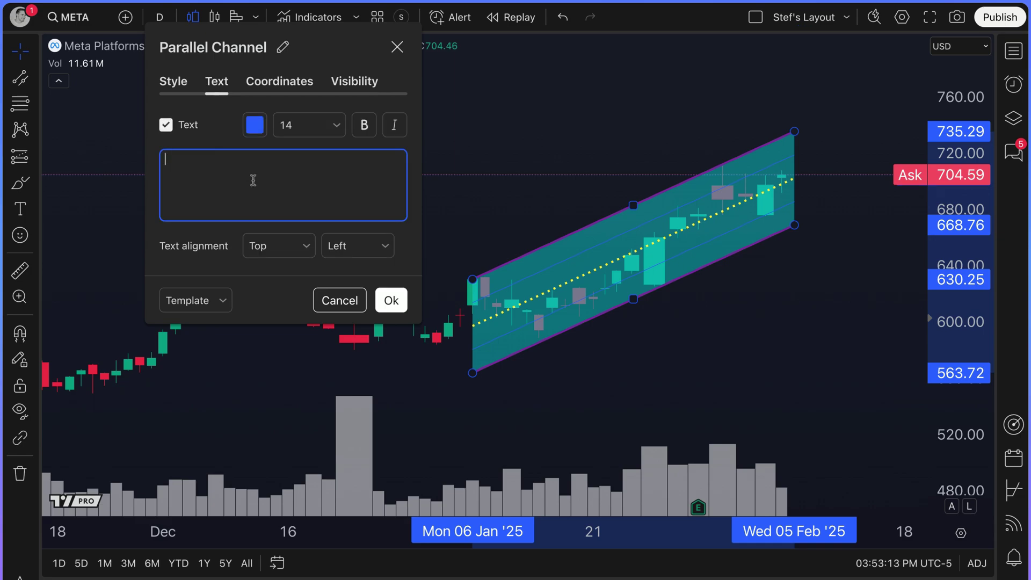
type("Watching these levels")
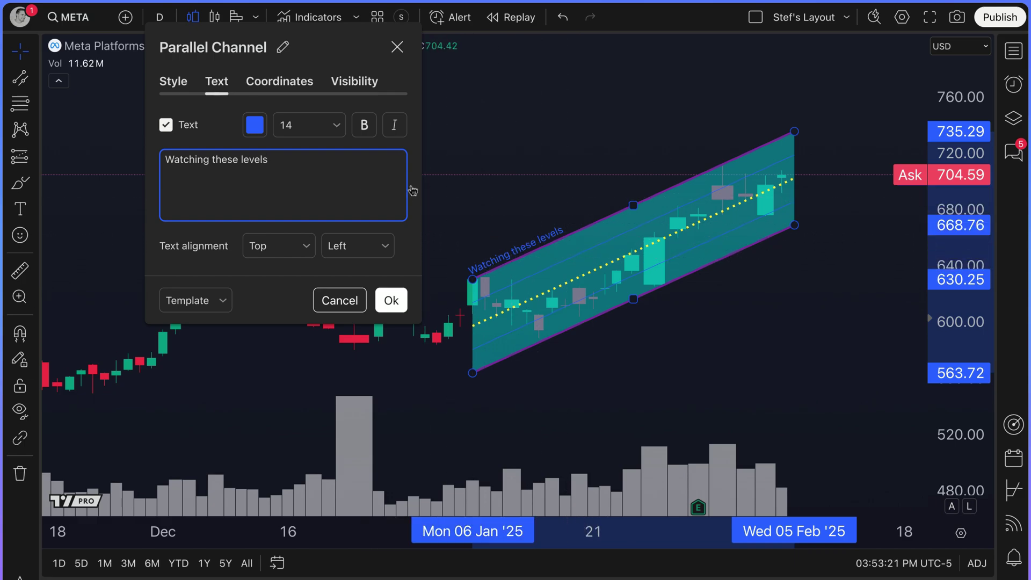
left_click(364, 125)
Step: Align the channel's label to Center horizontally, after trying Right, and to Inside vertically
left_click(368, 254)
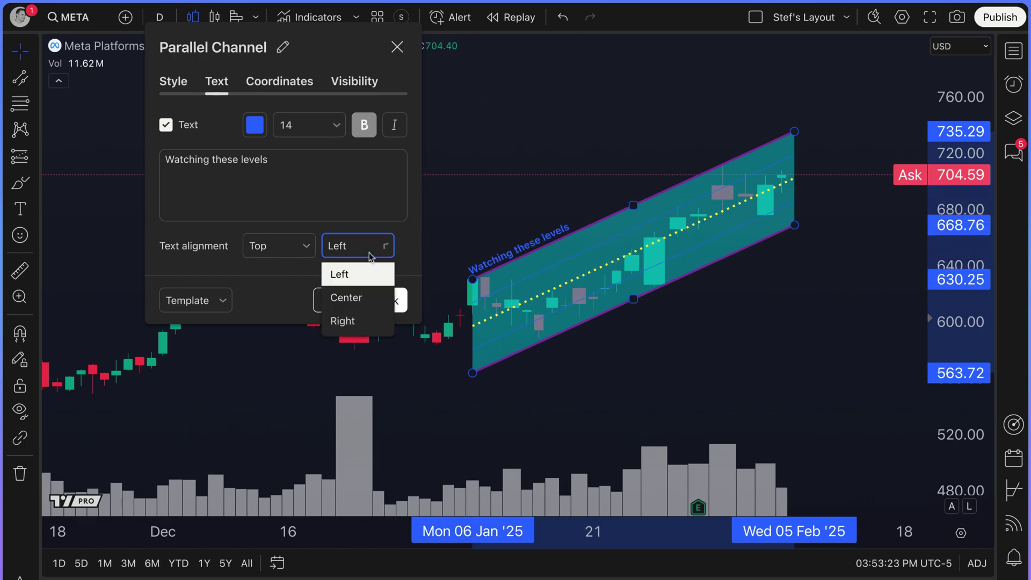
left_click(370, 319)
left_click(366, 246)
left_click(366, 297)
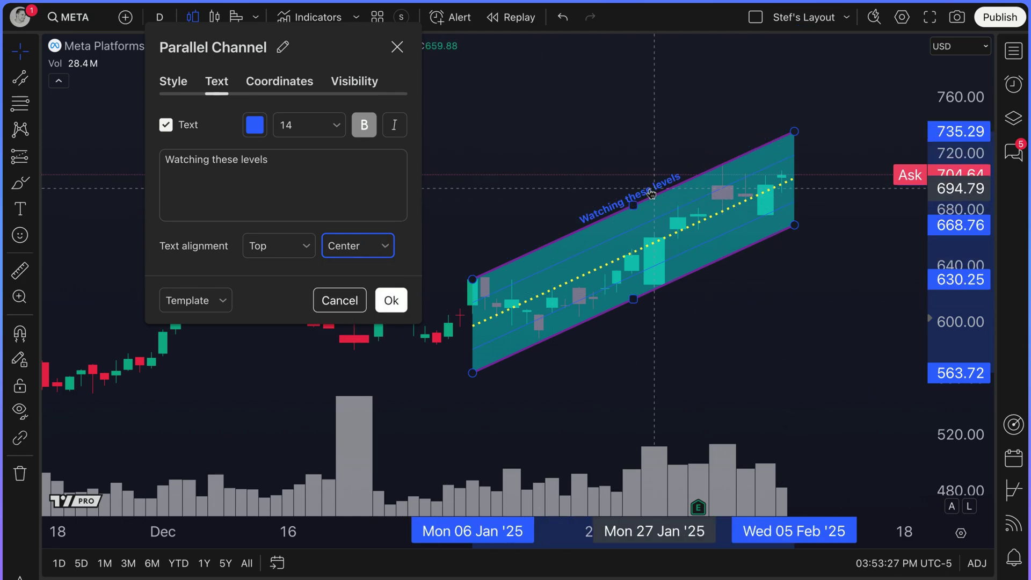
left_click(305, 250)
left_click(305, 248)
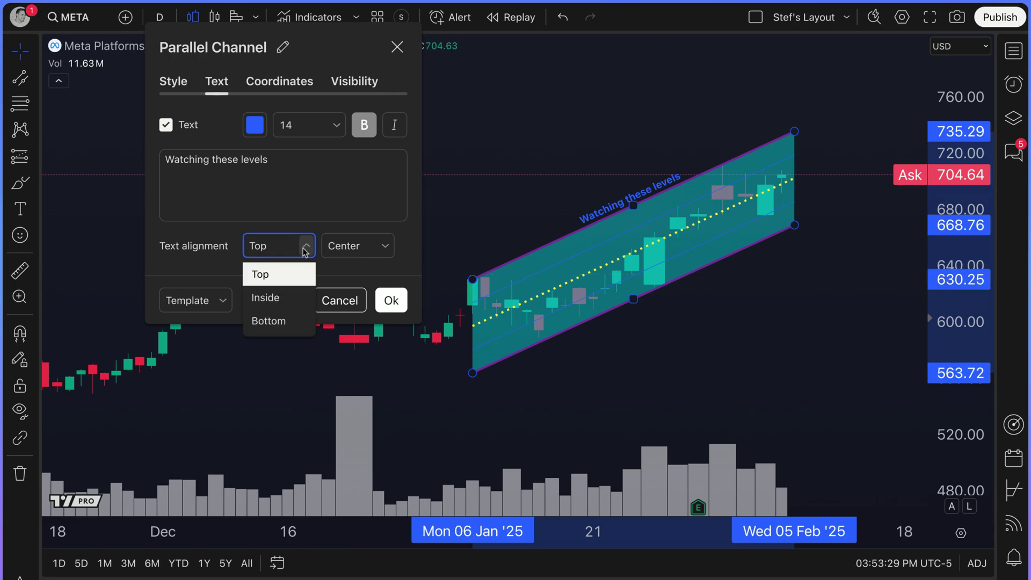
left_click(296, 302)
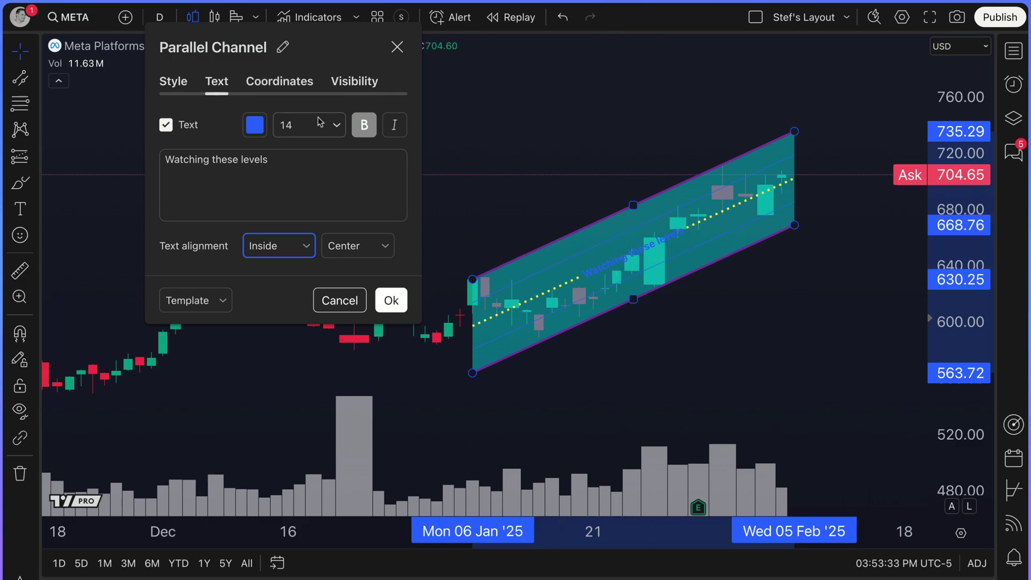
Step: Change the channel label's text colour to white
left_click(255, 125)
left_click(257, 154)
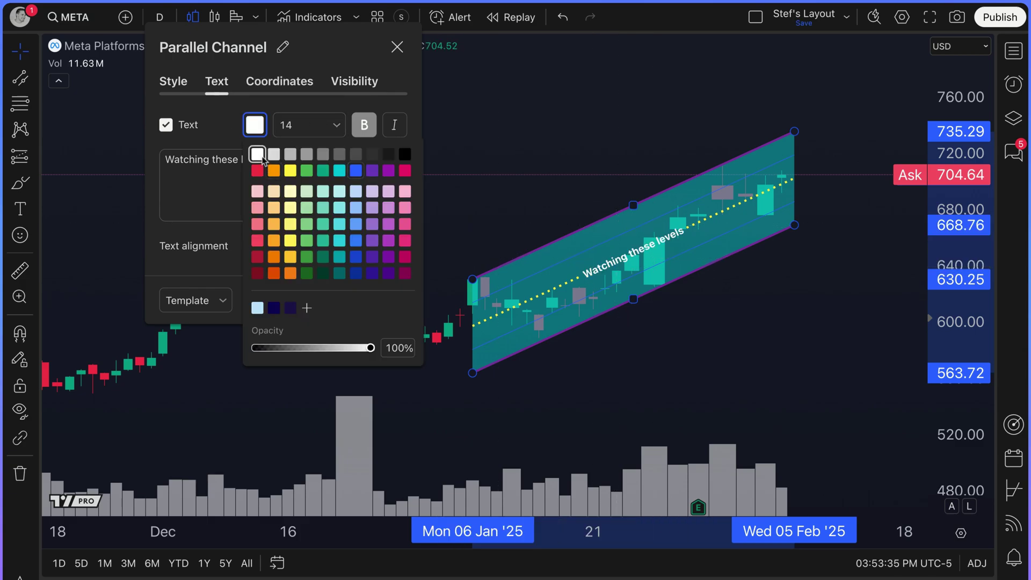
left_click(201, 188)
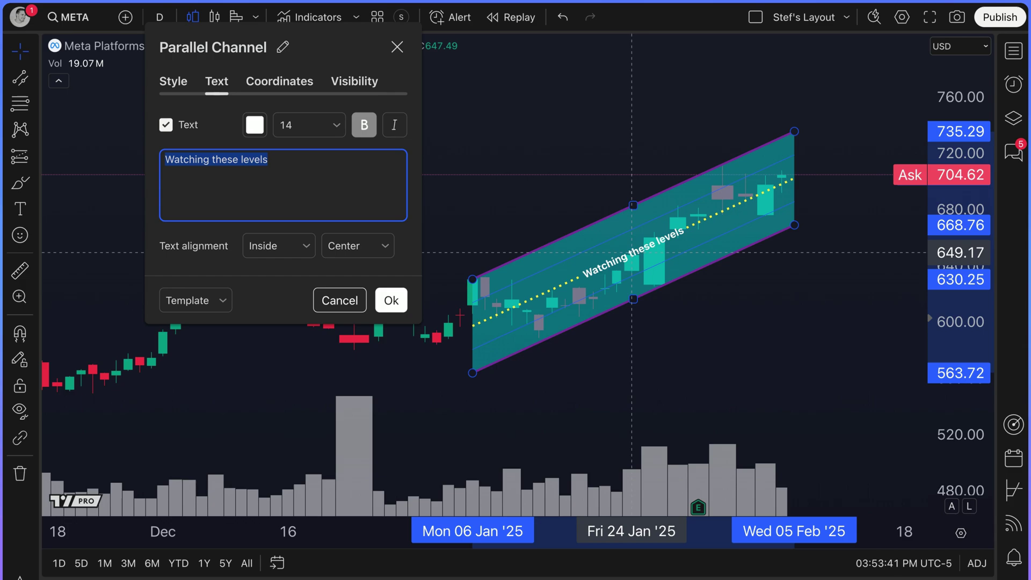
Step: Try the Bottom alignment for the channel's label and return it to Inside
left_click(283, 251)
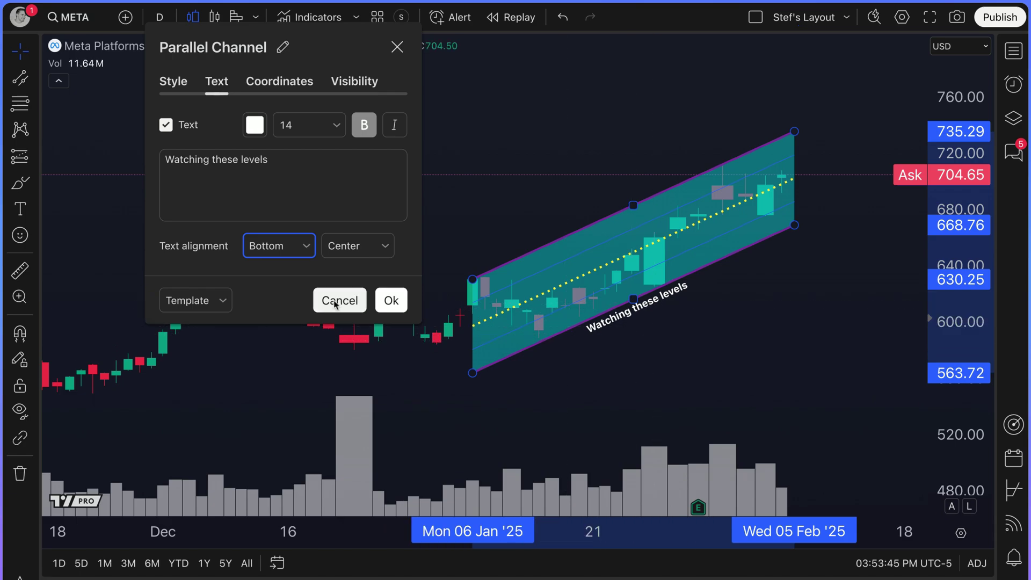
left_click(279, 246)
left_click(290, 297)
Step: Make the channel's bold label italic as well, and try font size 18 before returning to 14
left_click(364, 124)
left_click(395, 125)
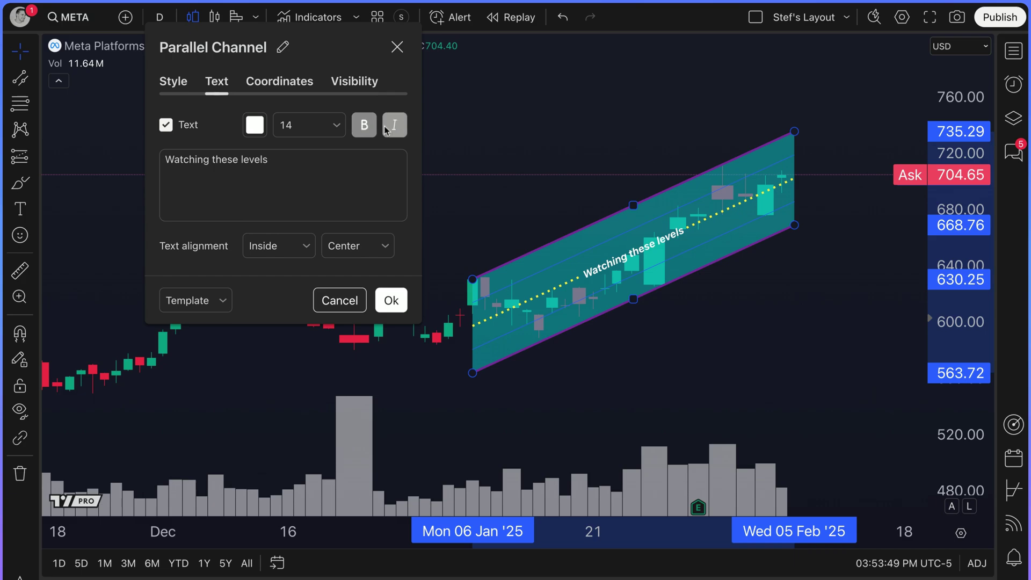
left_click(310, 125)
left_click(309, 247)
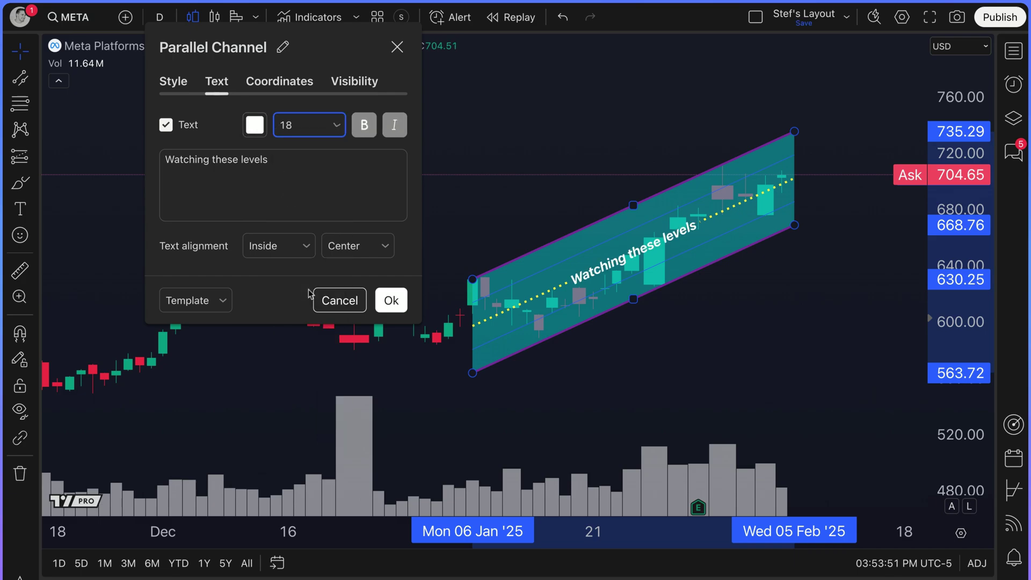
left_click(309, 125)
left_click(304, 250)
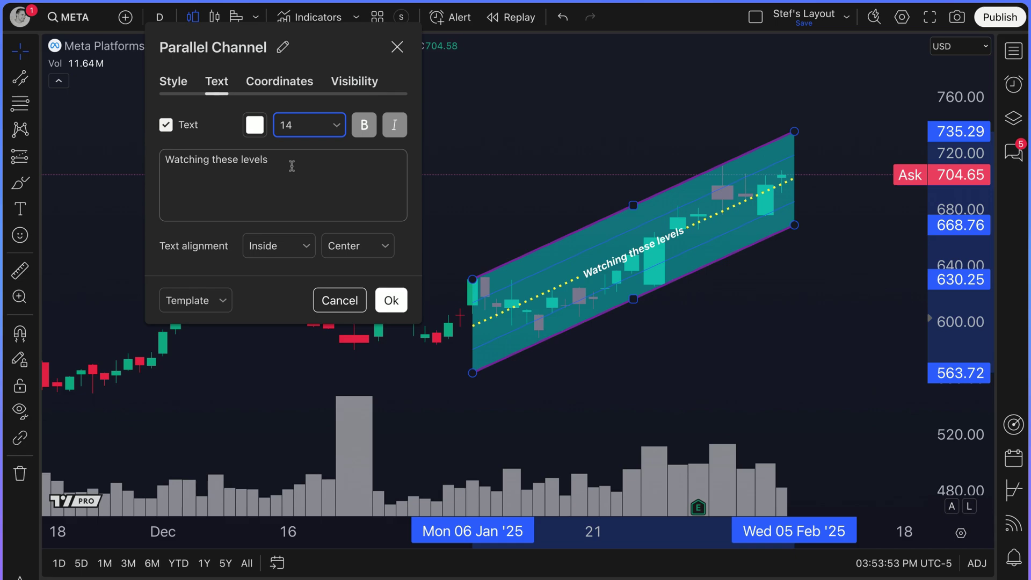
Step: Examine the price coordinates of the channel's anchor points #1 and #2
left_click(285, 83)
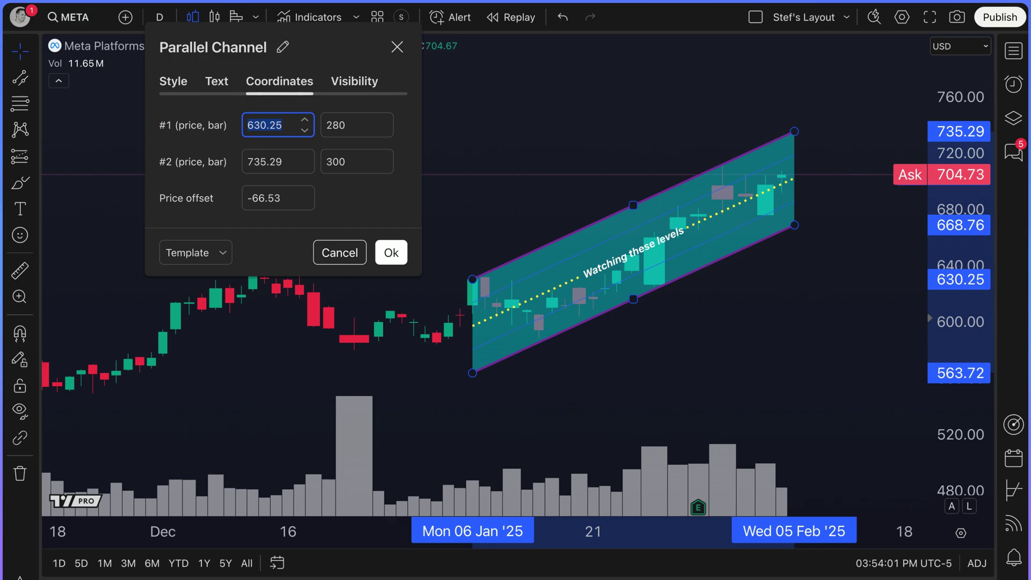
left_click(270, 125)
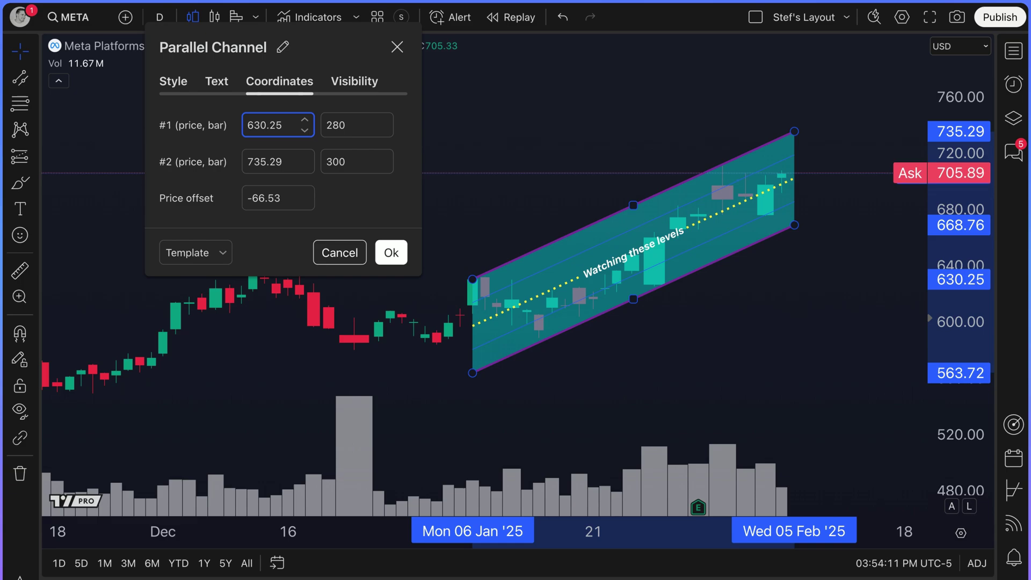
double_click(261, 123)
double_click(264, 162)
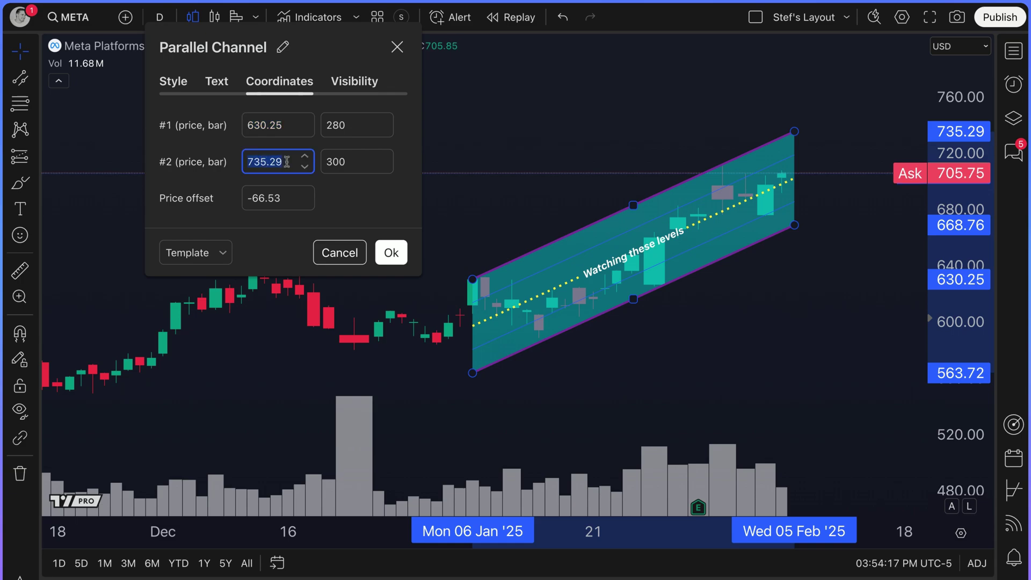
left_click(283, 161)
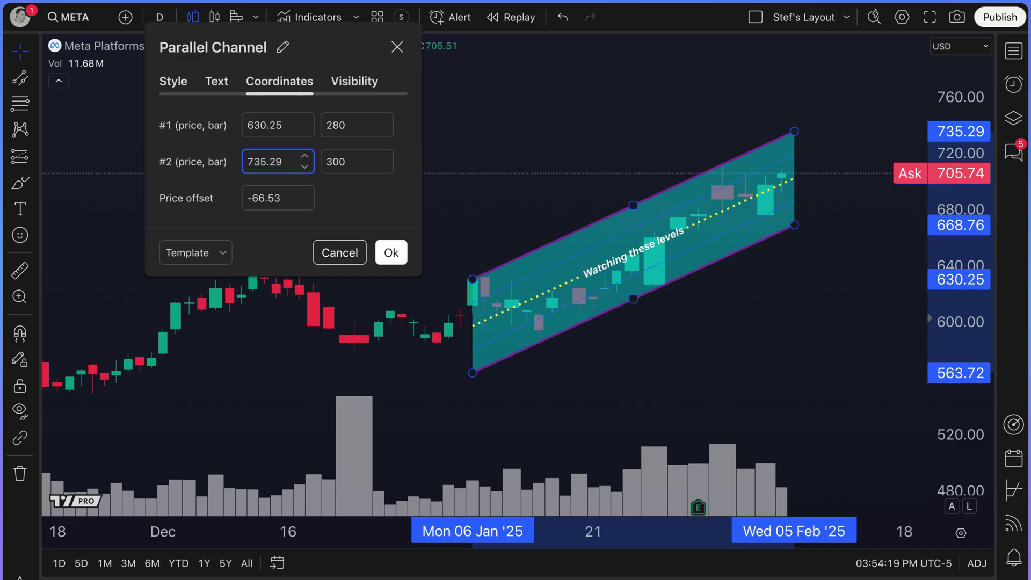
double_click(277, 119)
double_click(278, 157)
left_click(288, 119)
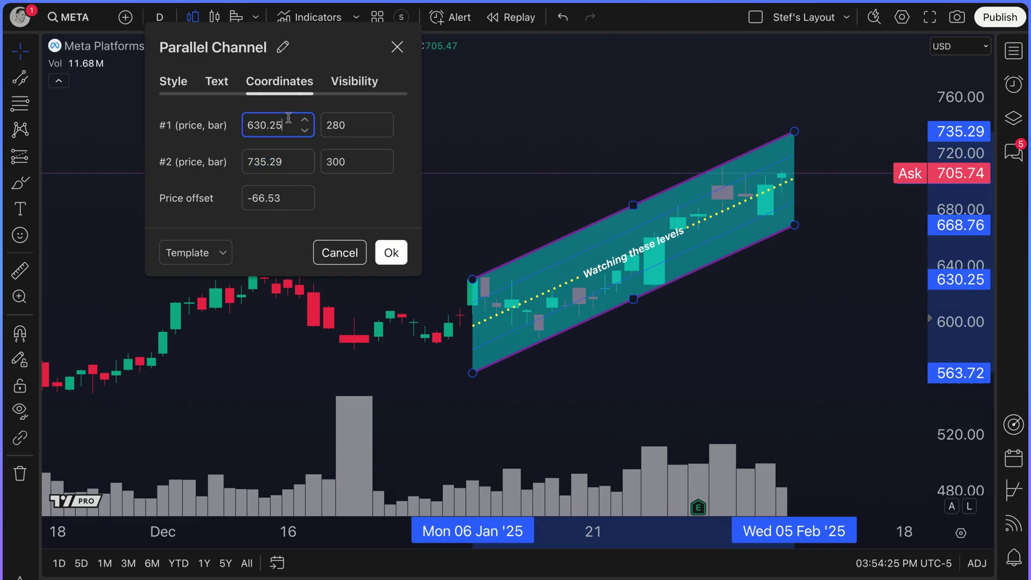
Step: Set the price of the channel's point #2 to 735.25 and compare it with point #1
left_click(279, 159)
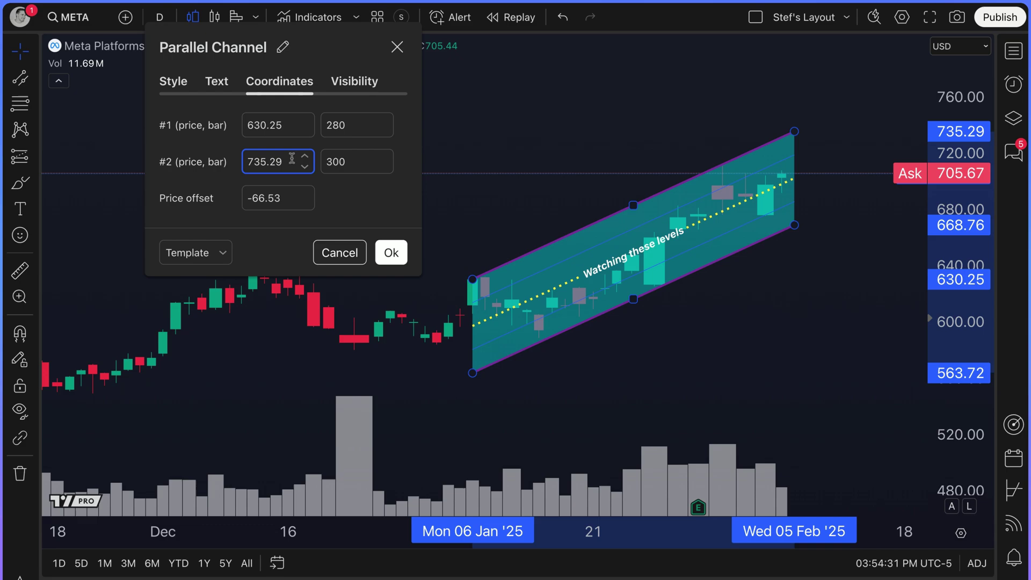
key("BackSpace")
type("5")
left_click(263, 125)
left_click(290, 125)
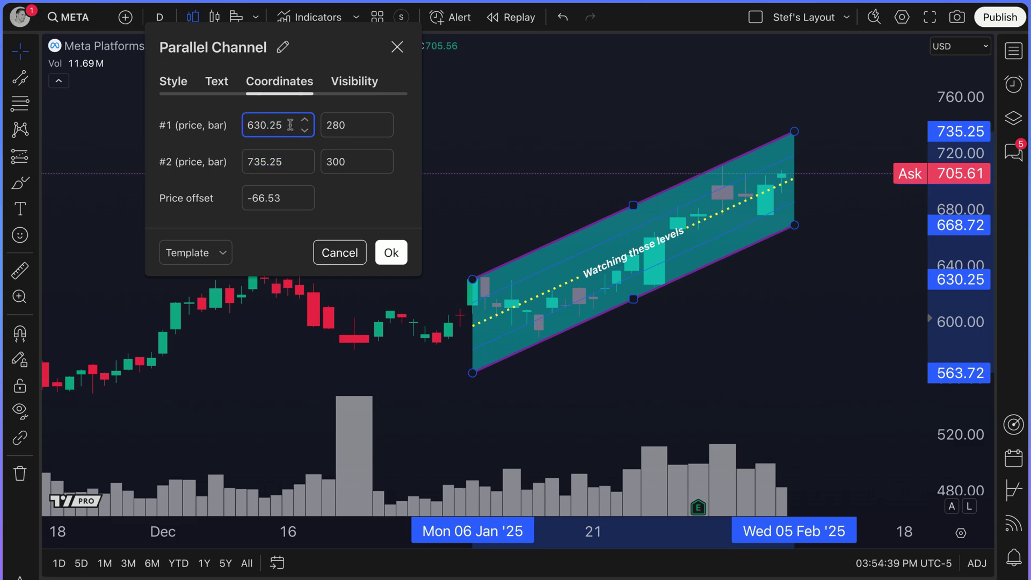
left_click(294, 159)
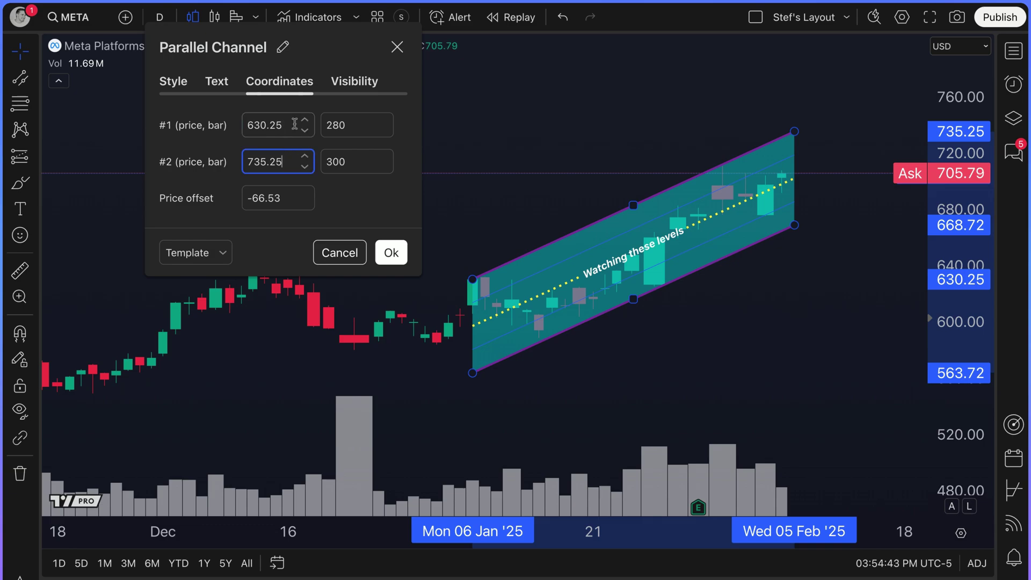
Step: Set the price of the channel's point #1 to 600.00
left_click_drag(267, 125, 244, 129)
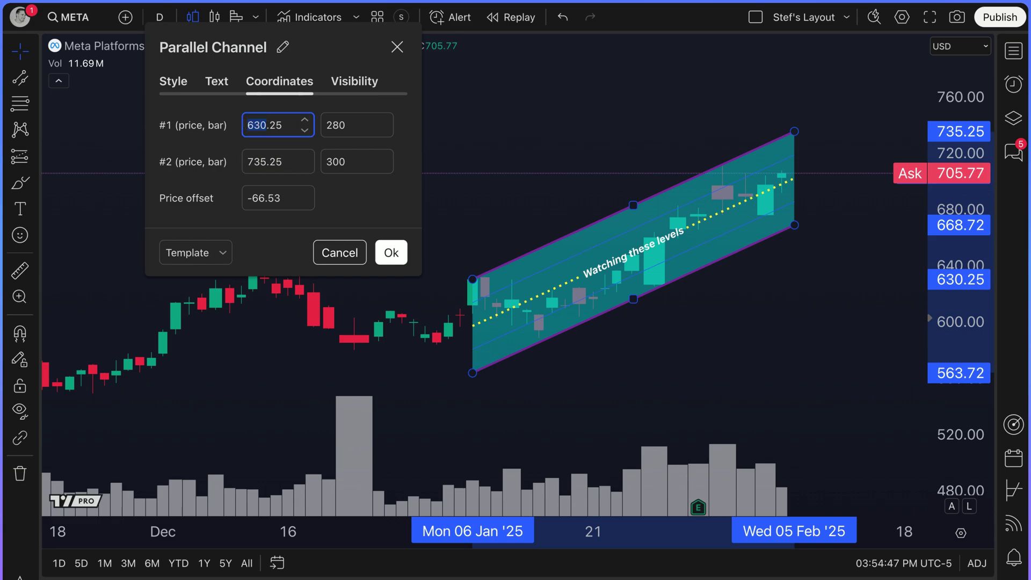
type("600")
key("Right")
key("Right")
key("Right")
key("BackSpace")
key("BackSpace")
type("00")
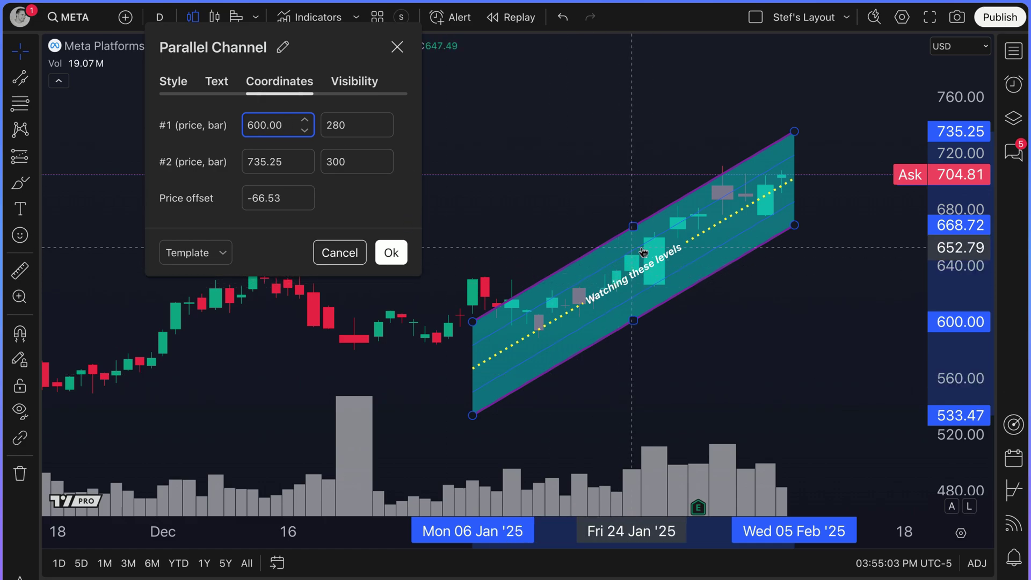
Step: Restore the price of the channel's point #1 to 630.25 and apply it to the drawing
type("25")
key("Left")
key("Left")
key("Left")
key("Left")
key("BackSpace")
type("3")
double_click(257, 125)
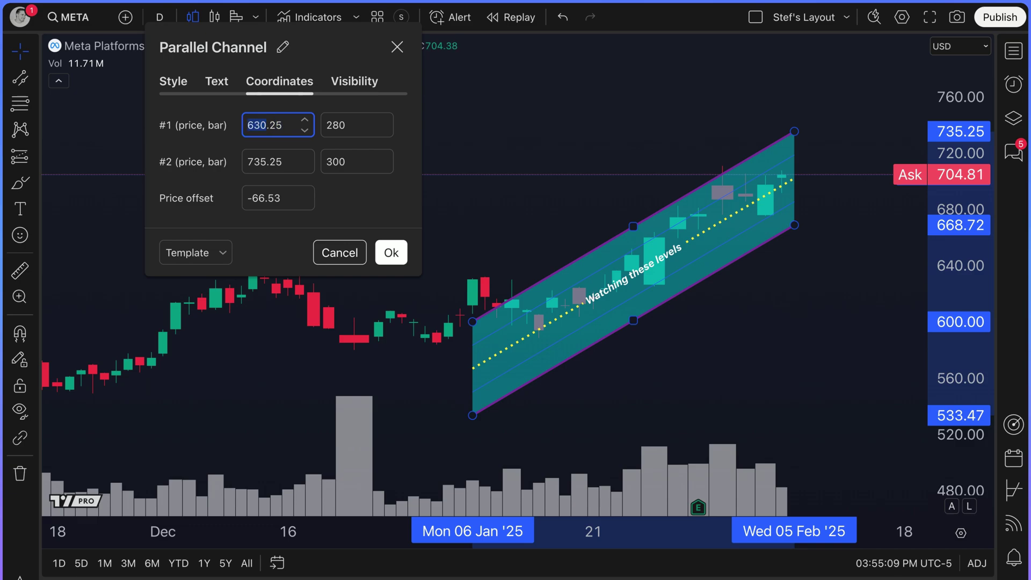
left_click(300, 103)
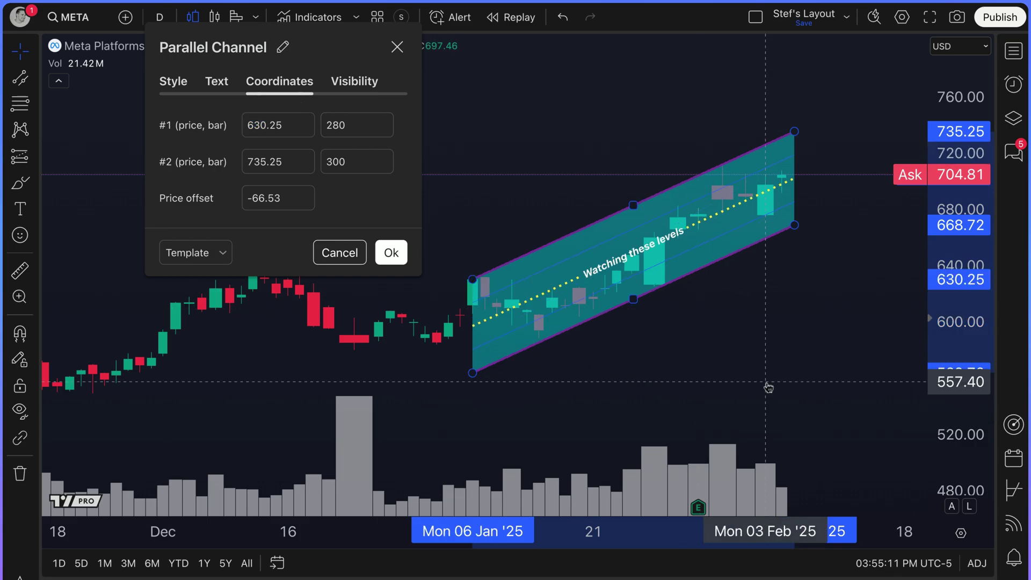
Step: Turn the parallel channel's visibility on daily intervals off and back on, and confirm the drawing's settings
left_click(352, 84)
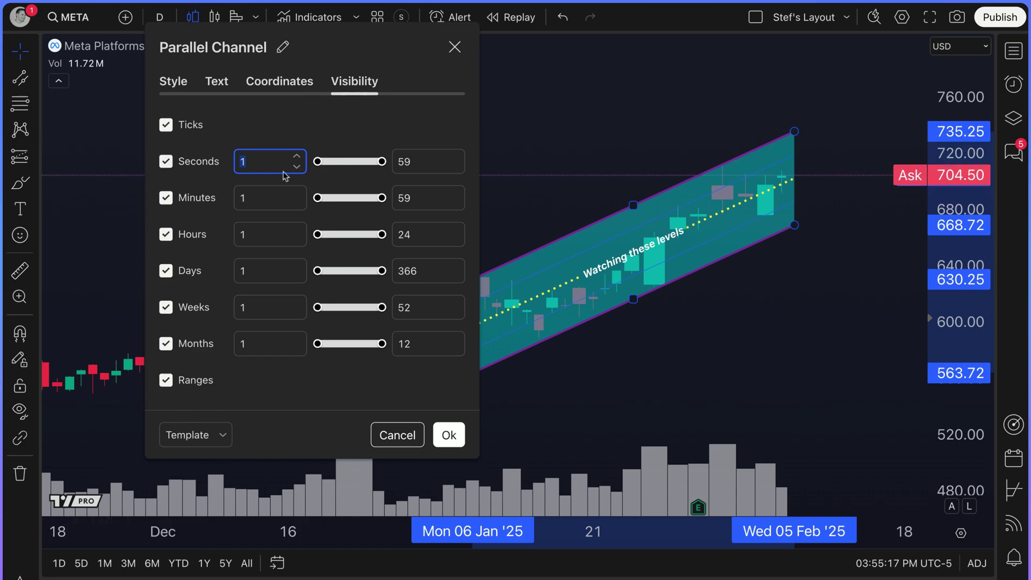
left_click(189, 274)
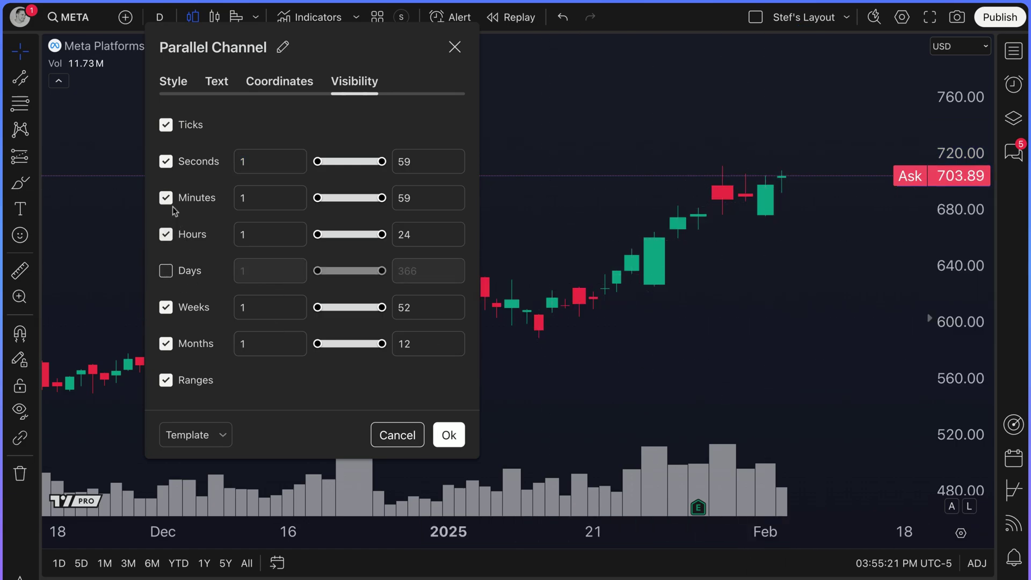
left_click(186, 271)
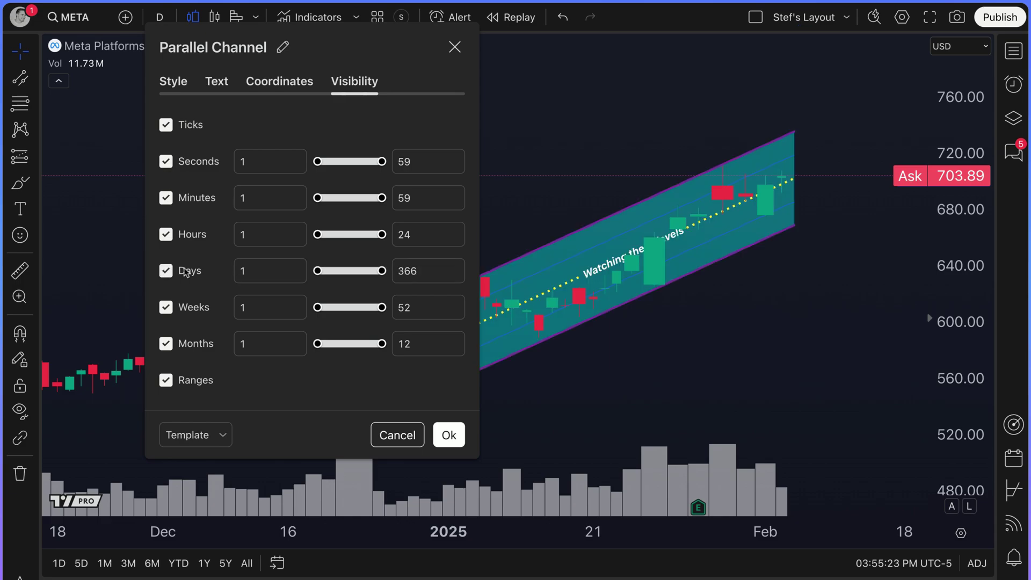
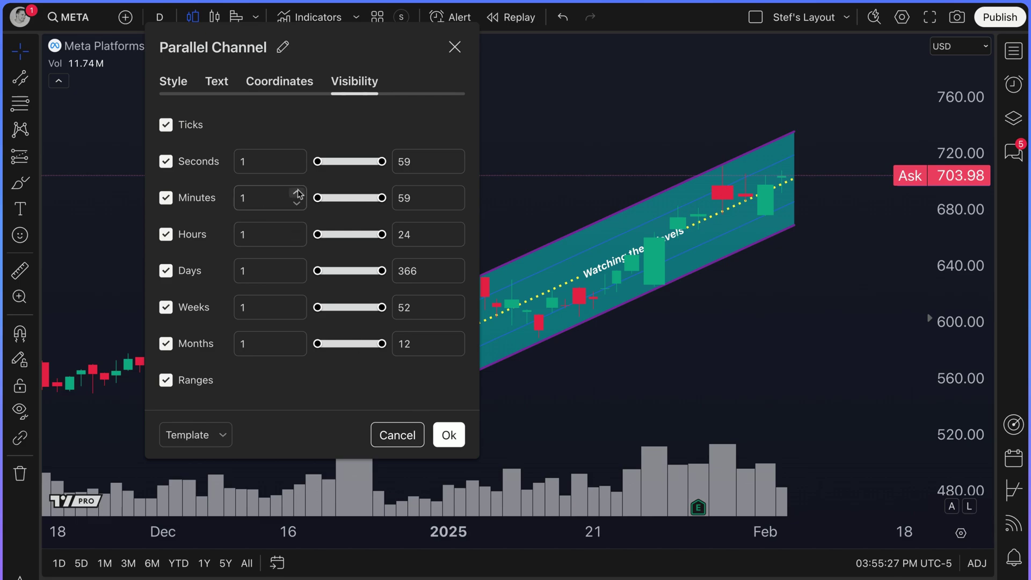
left_click(449, 433)
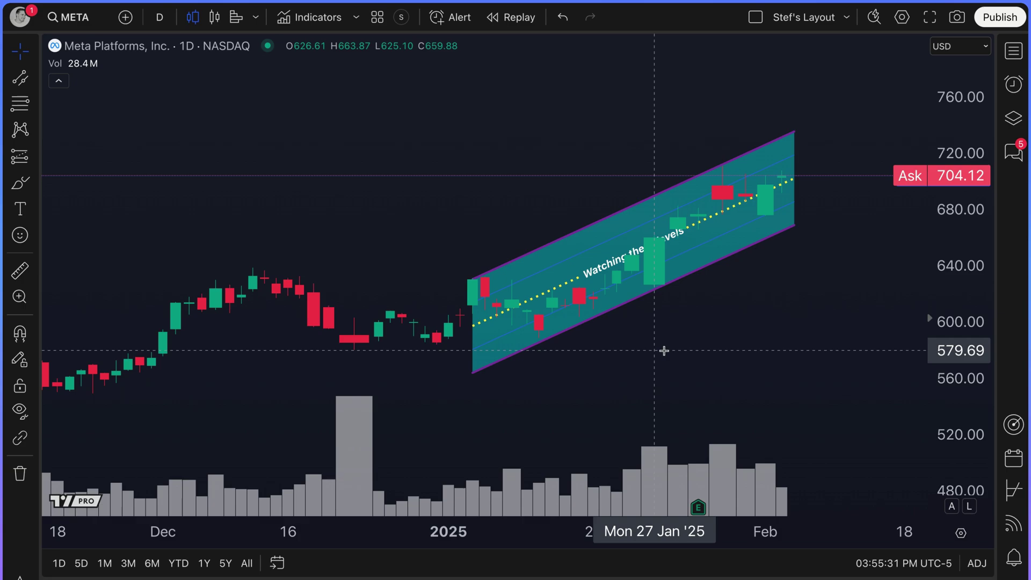
Step: Open an alert for the parallel channel and look at its condition setting, closing it without creating the alert
left_click_drag(670, 349, 649, 337)
scroll(656, 346, "up", 3)
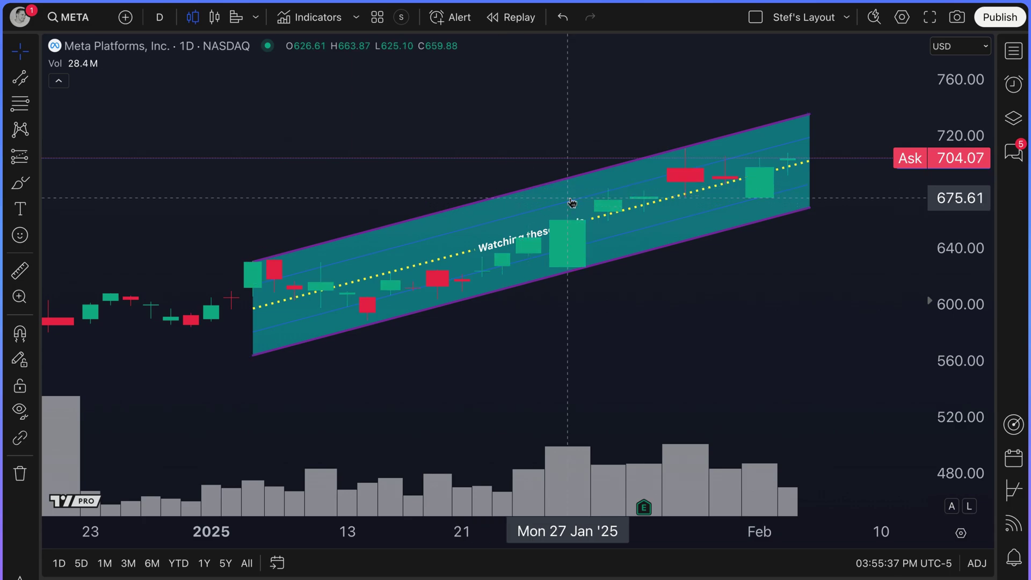
right_click(564, 181)
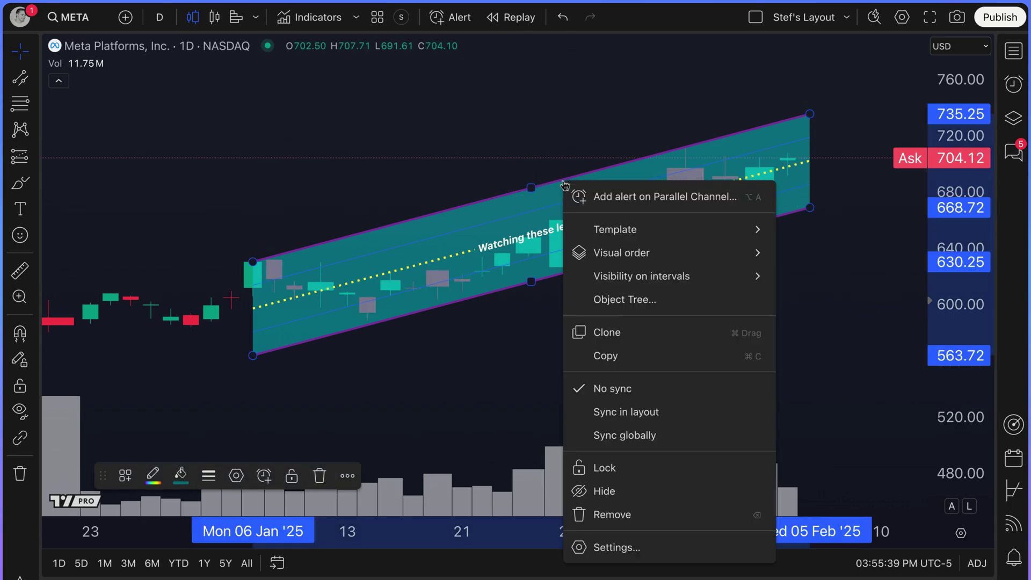
left_click(600, 197)
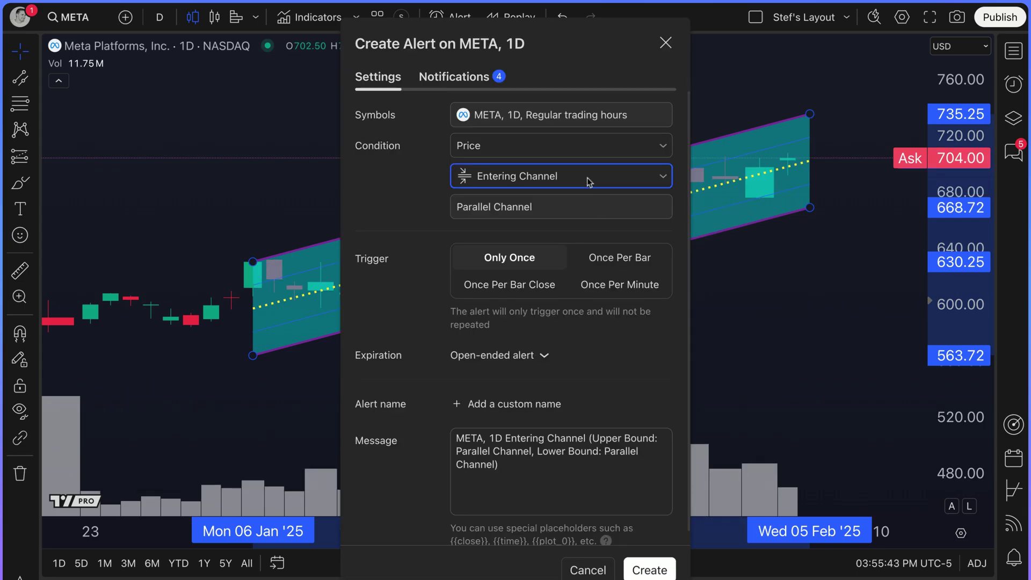
left_click(588, 177)
left_click(589, 181)
left_click(666, 43)
Step: Start another alert on the parallel channel with the Exiting Channel condition and discard it
scroll(626, 220, "up", 2)
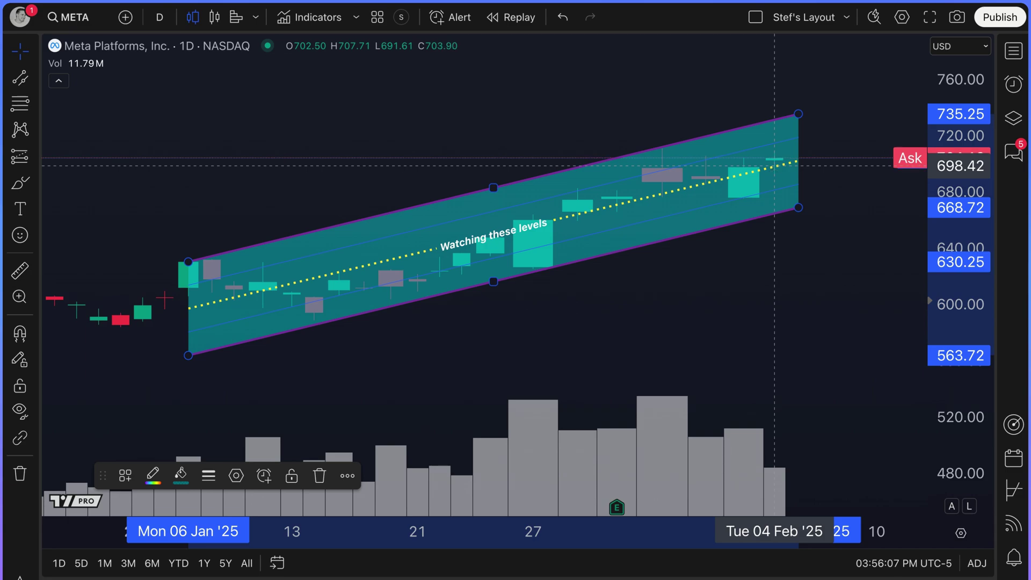
right_click(606, 165)
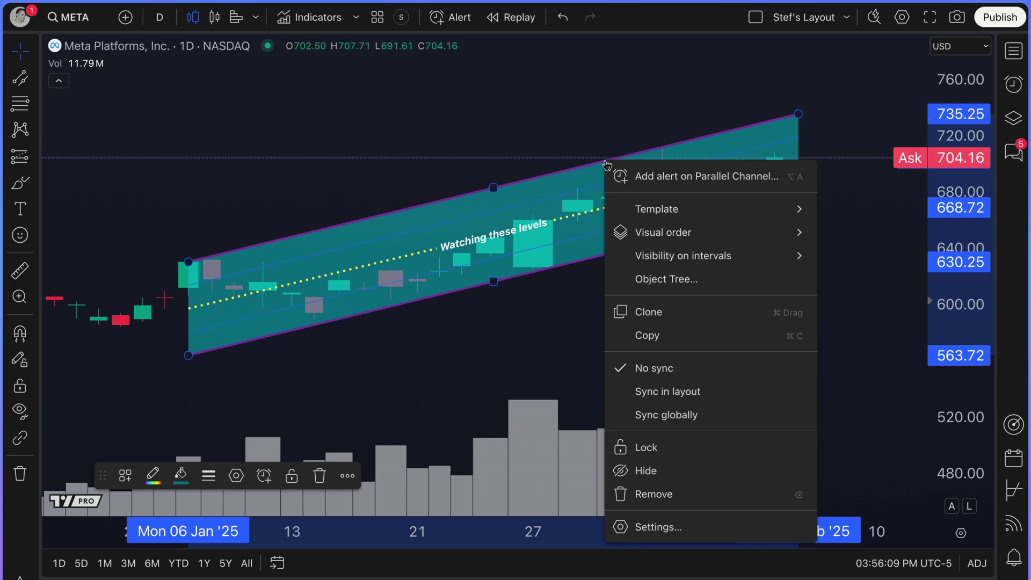
left_click(657, 176)
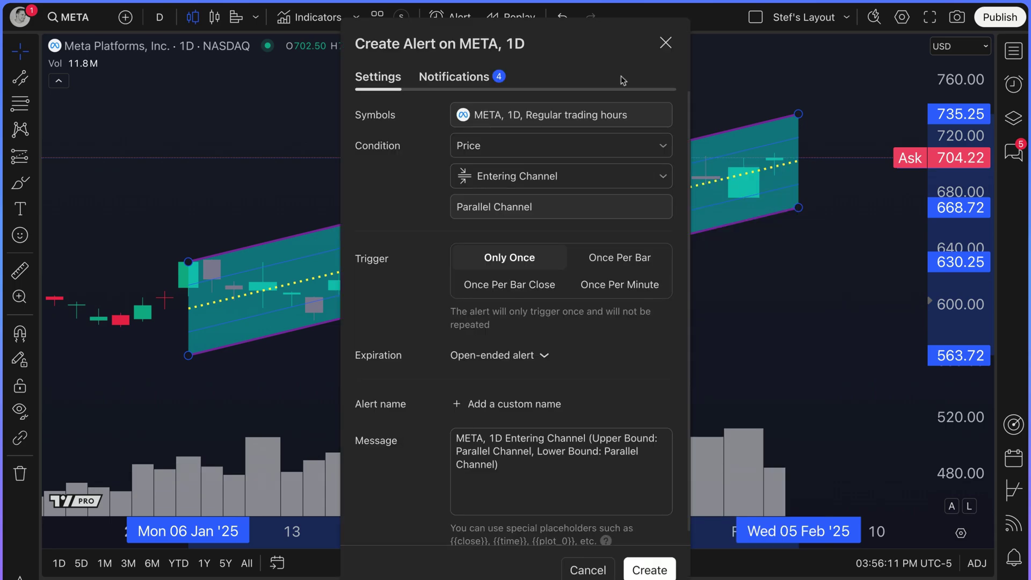
left_click_drag(614, 40, 456, 25)
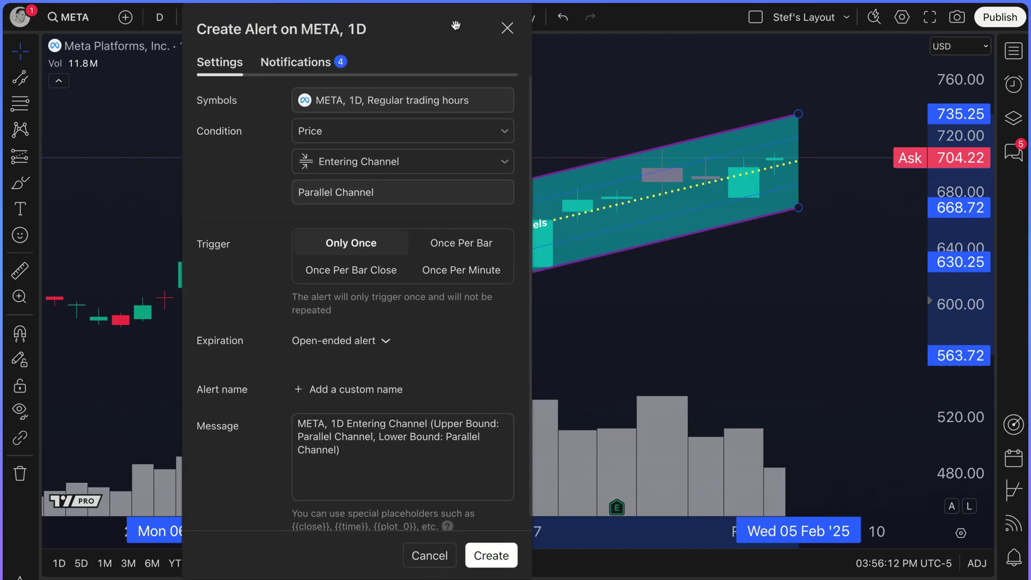
left_click(412, 172)
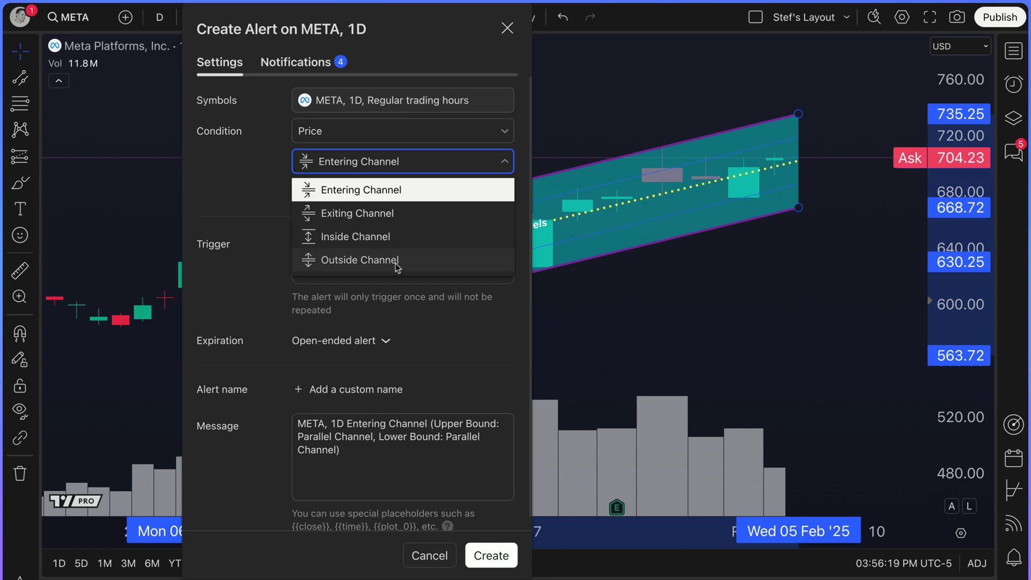
left_click(366, 214)
left_click(507, 28)
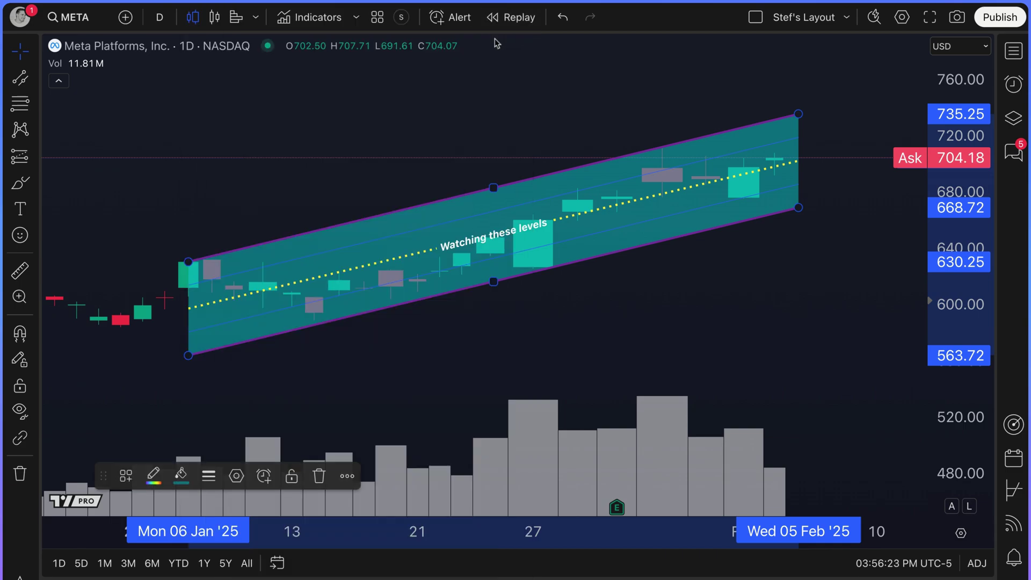
Step: Sketch possible price paths with the brush, one rising above and one falling below the channel's latest candle, and undo the strokes
left_click(20, 183)
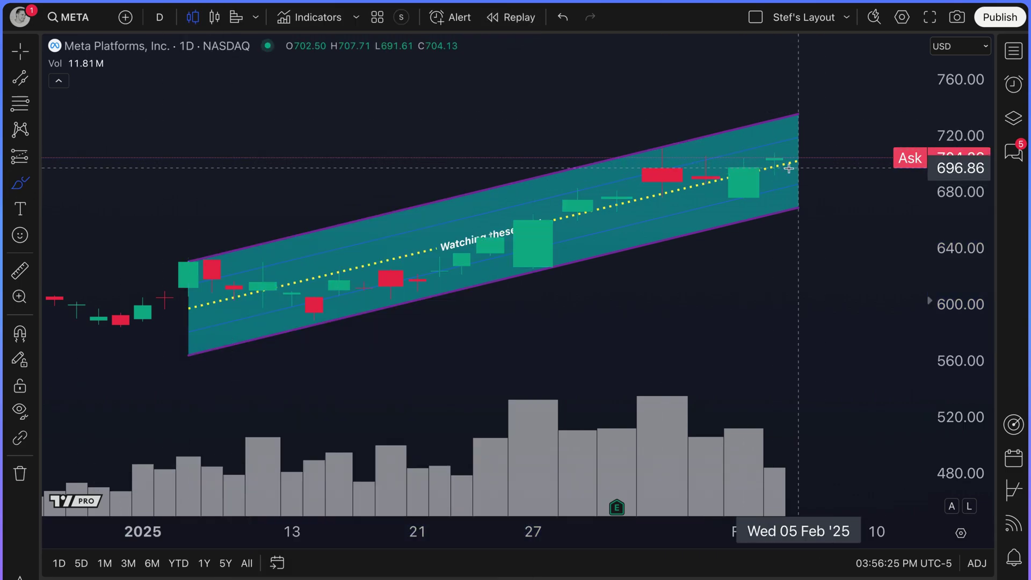
mouse_move(773, 162)
left_mouse_down()
mouse_move(836, 276)
mouse_move(826, 293)
mouse_move(851, 290)
mouse_move(825, 93)
mouse_move(853, 88)
left_mouse_up()
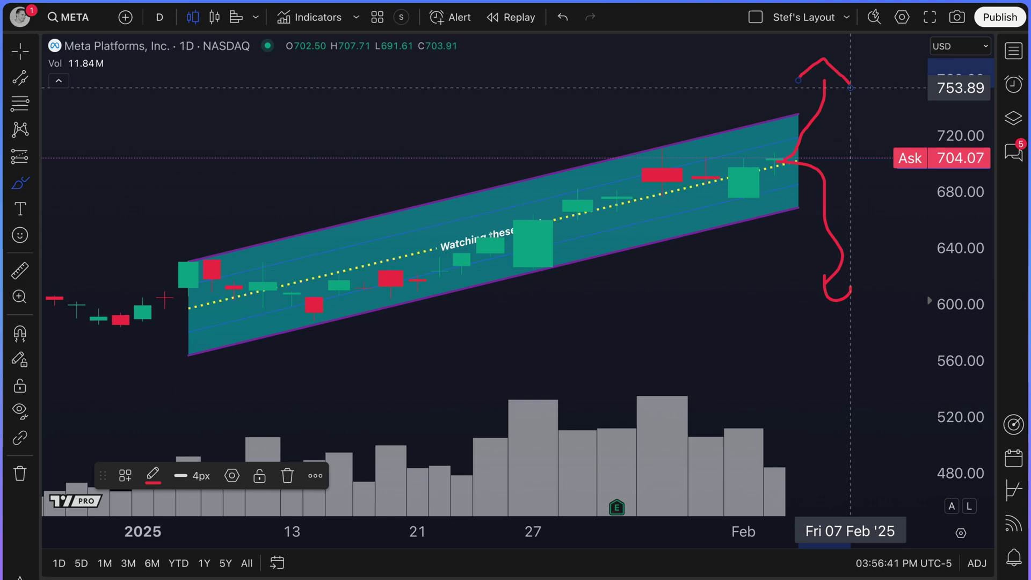
key("ctrl+z")
key("ctrl+z")
key("ctrl+z")
key("ctrl+z")
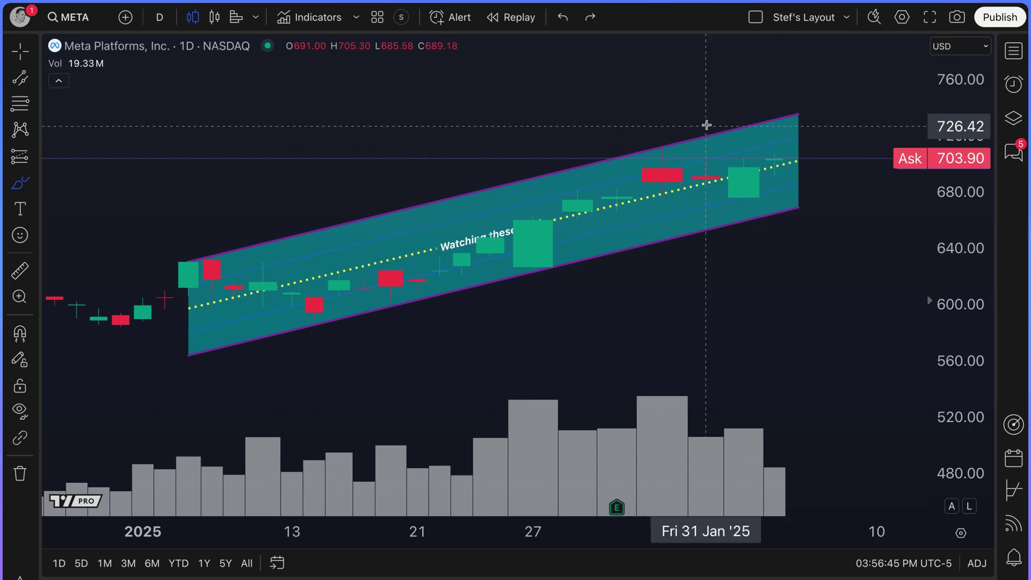
Step: Brush a downward arrow from the latest candle through the channel's lower line to illustrate a breakdown, and return to the cursor
left_click_drag(775, 164, 798, 262)
left_click_drag(742, 240, 850, 241)
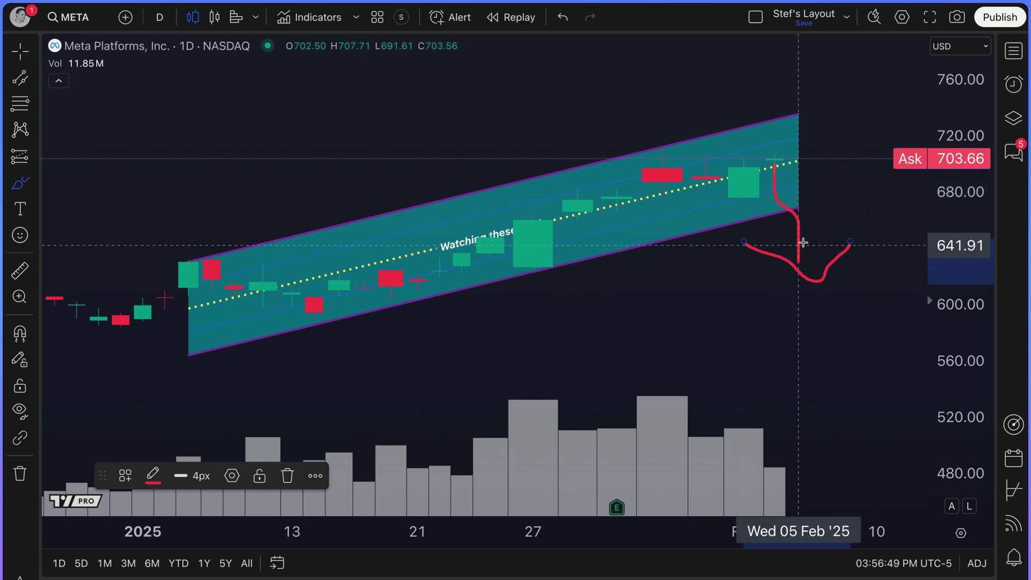
left_click(20, 51)
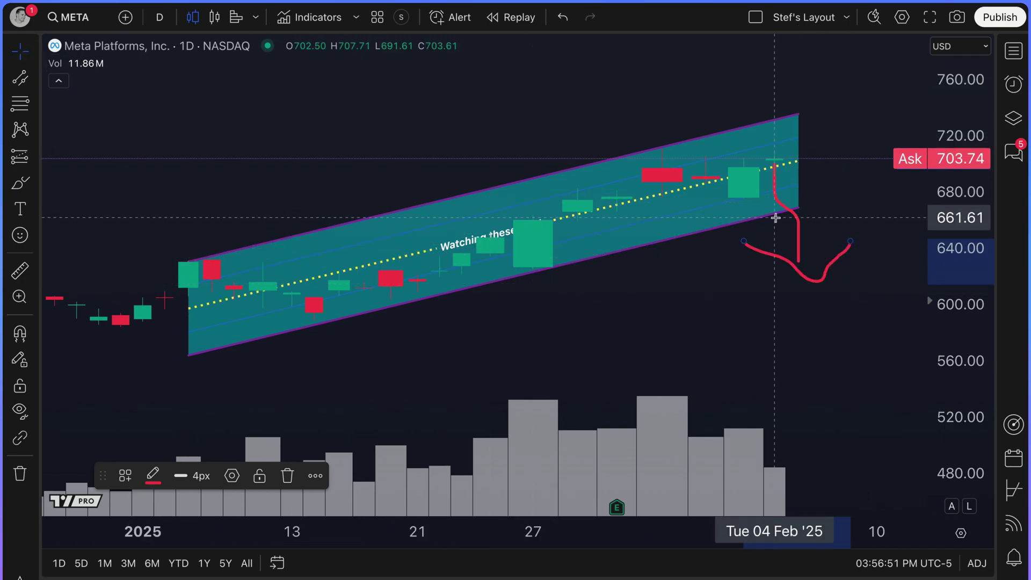
key("Escape")
right_click(663, 202)
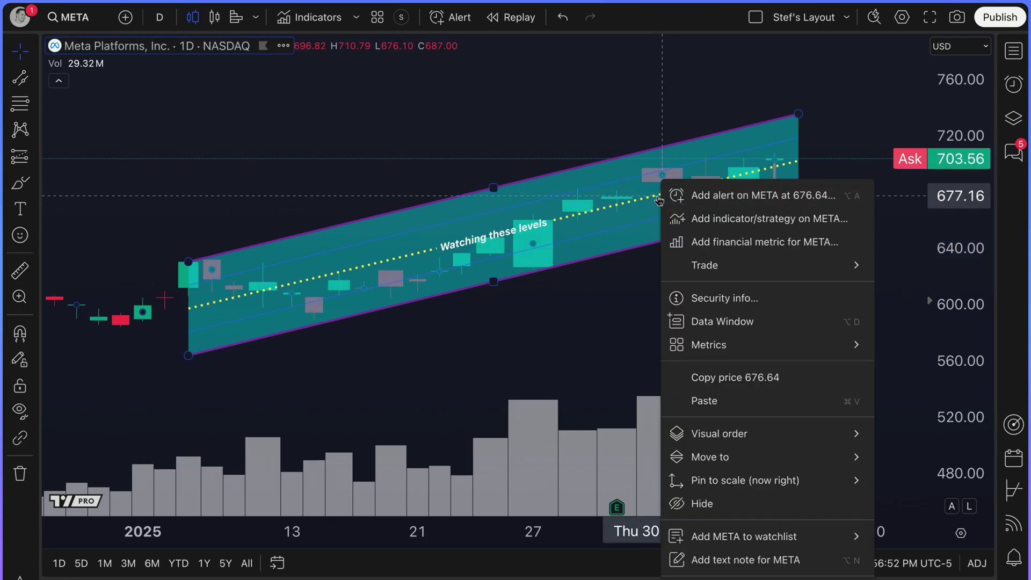
left_click(697, 195)
left_click(529, 186)
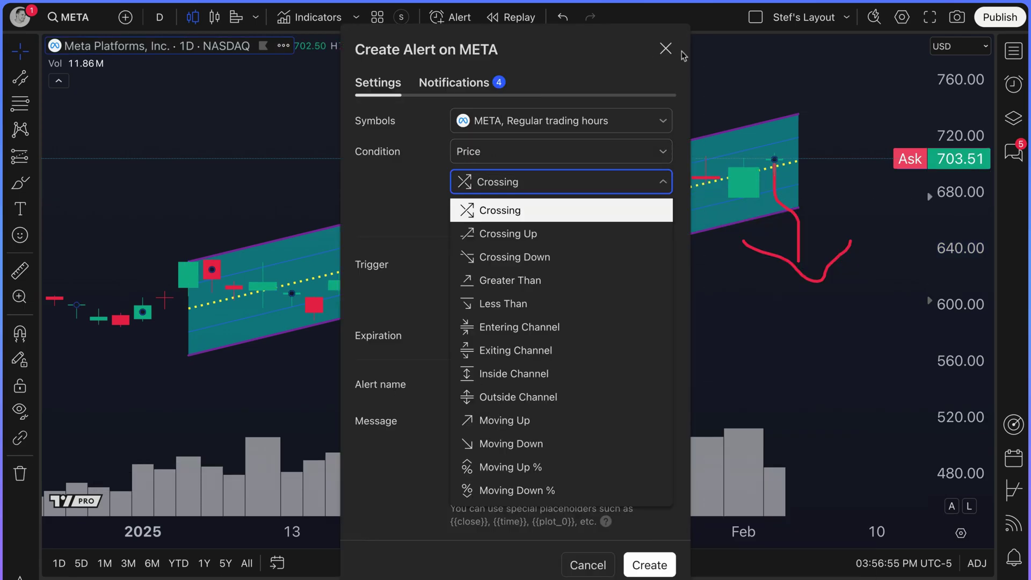
key("Escape")
key("Escape")
Step: Review the condition choices of a parallel channel alert, keep Entering Channel selected, and close it without creating the alert
right_click(770, 125)
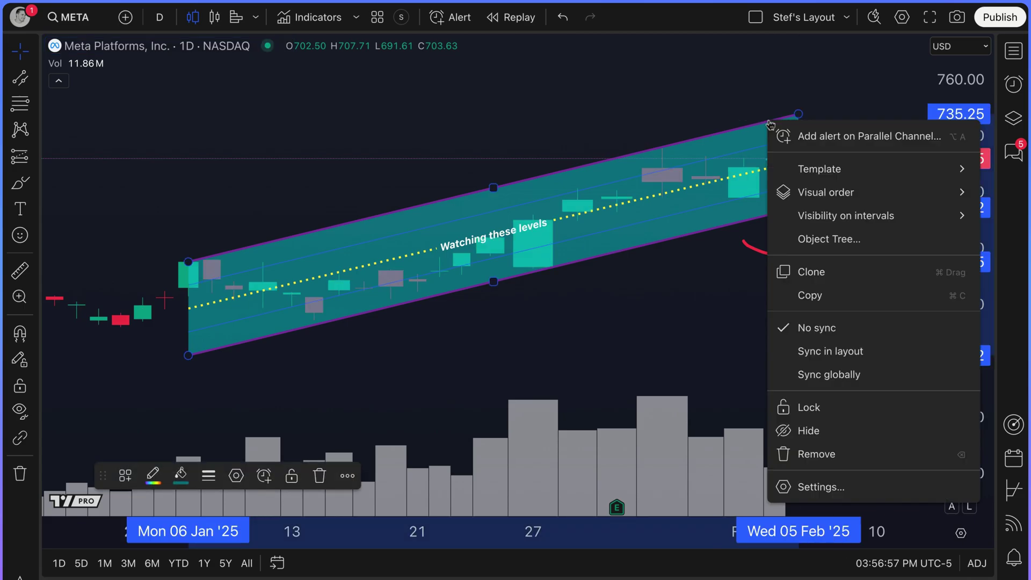
left_click(817, 137)
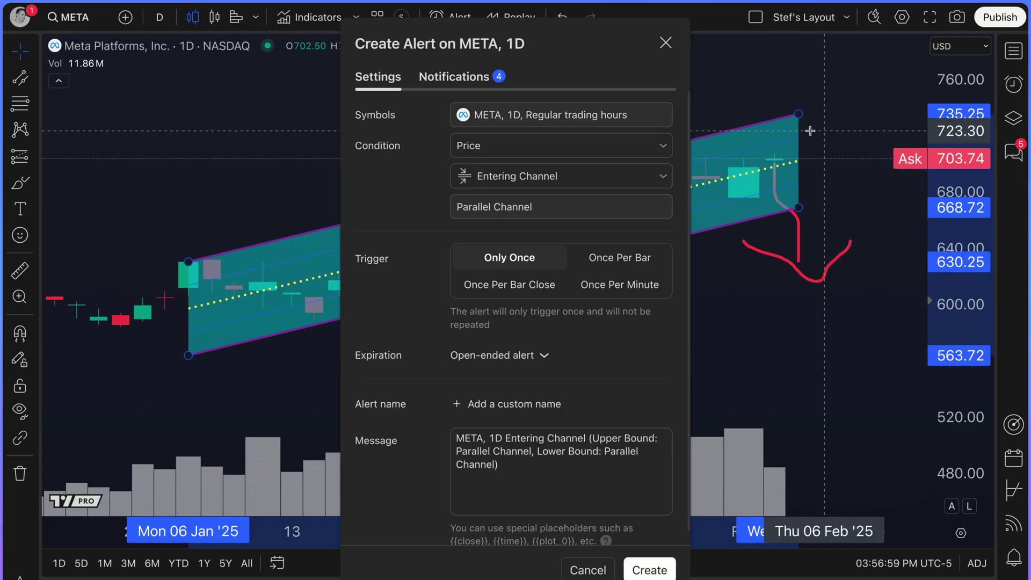
left_click(551, 177)
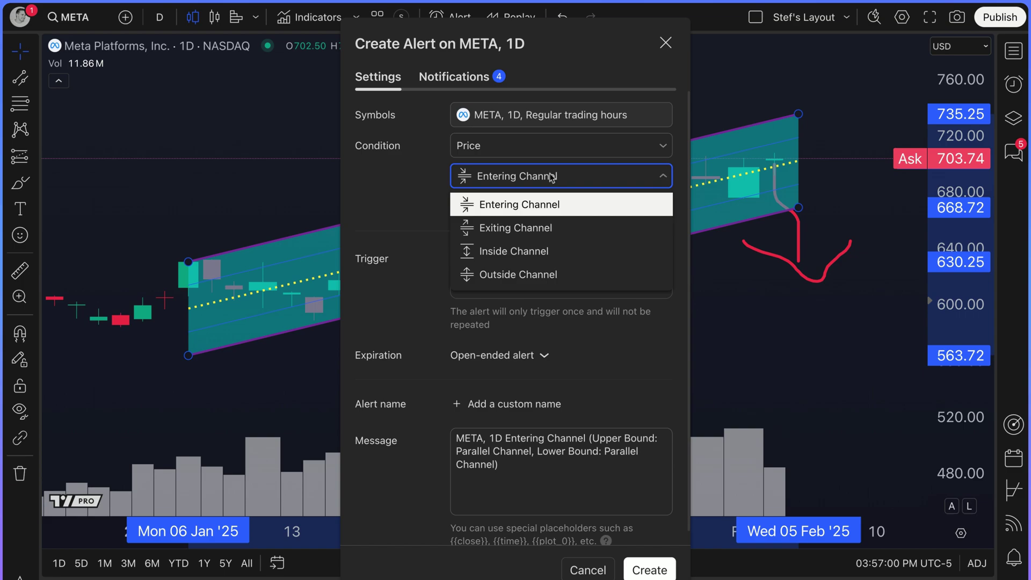
left_click(519, 205)
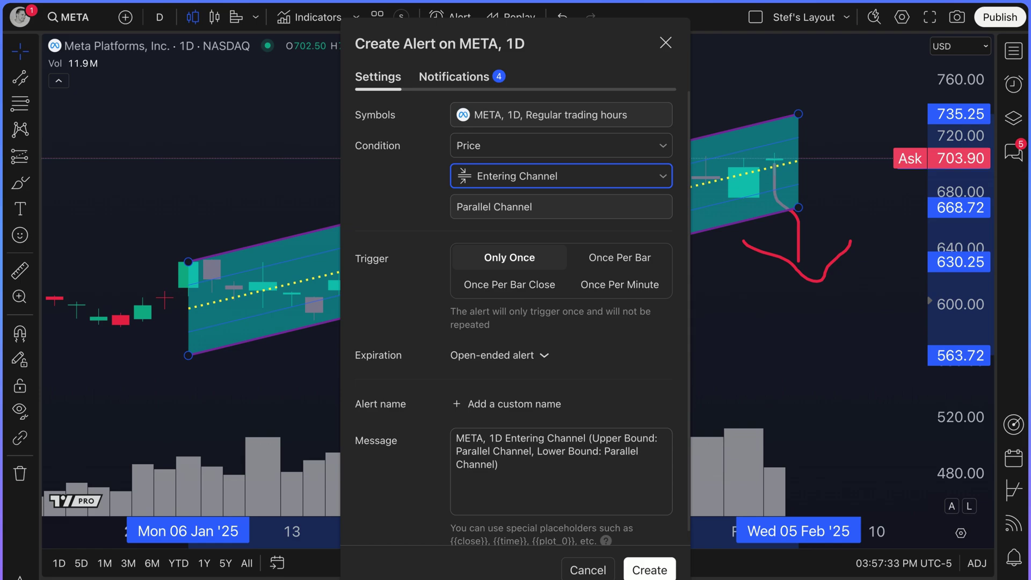
left_click(666, 43)
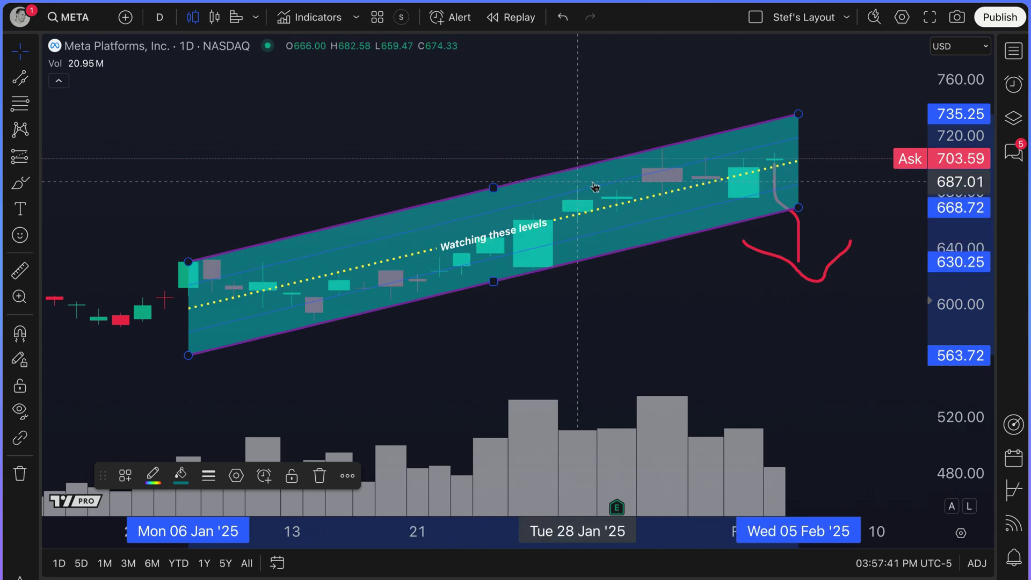
Step: Examine the level lines in the parallel channel's style settings and close them without changes
double_click(598, 163)
left_click(380, 152)
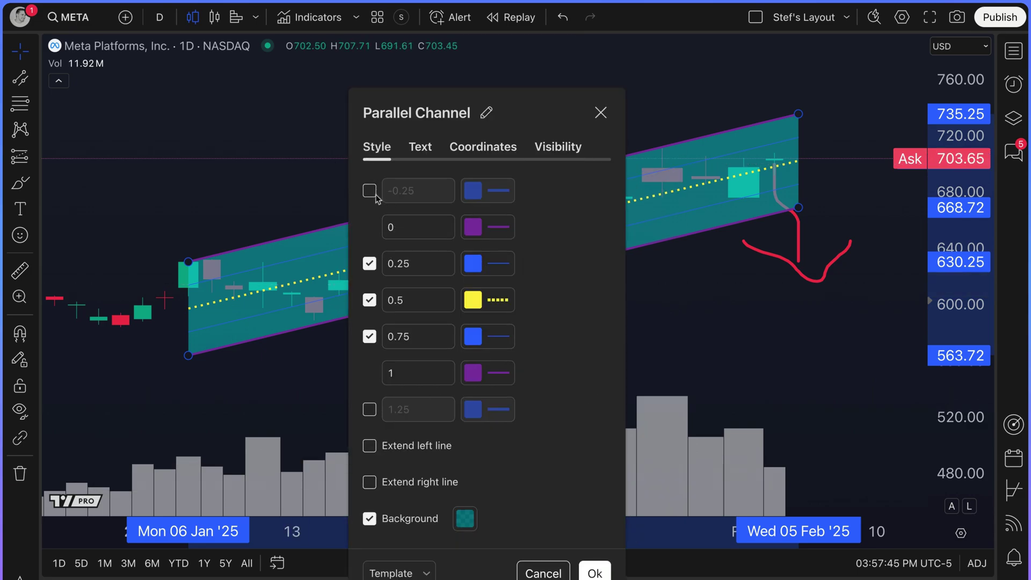
left_click(600, 113)
Step: Look through the entering, exiting, inside and outside channel alert conditions once more and leave the alert uncreated
right_click(593, 170)
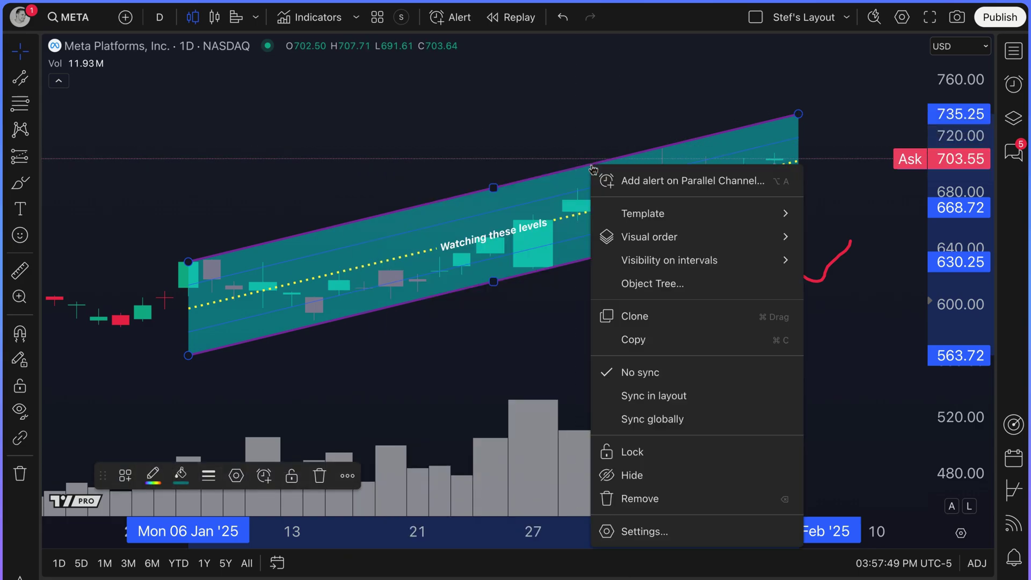
left_click(618, 181)
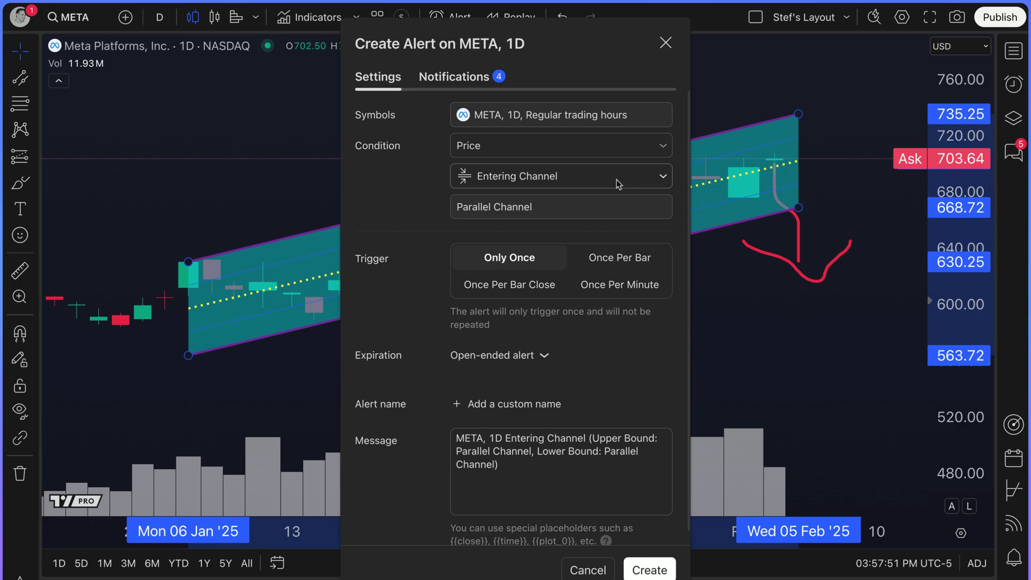
left_click(663, 176)
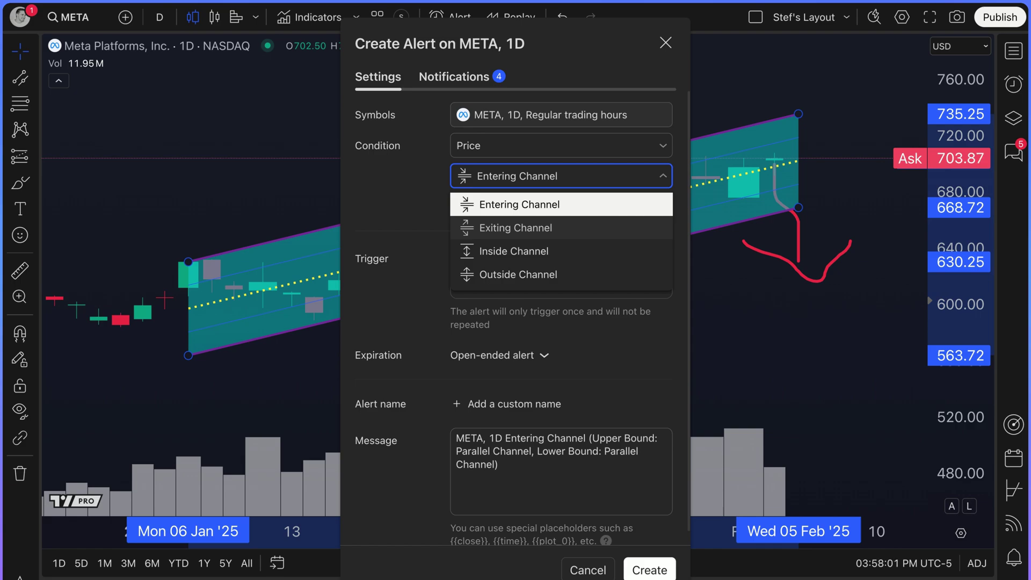
left_click(665, 44)
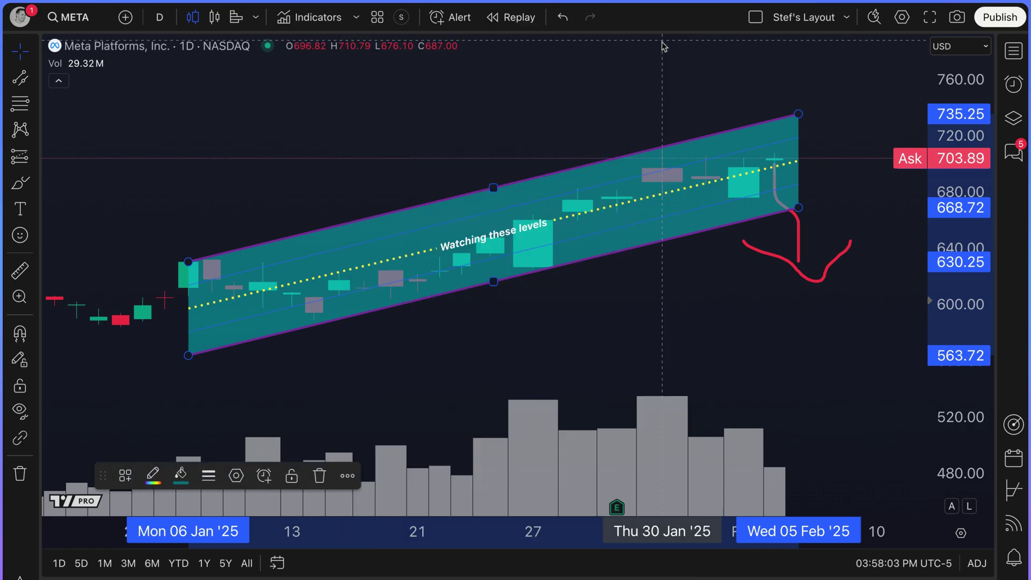